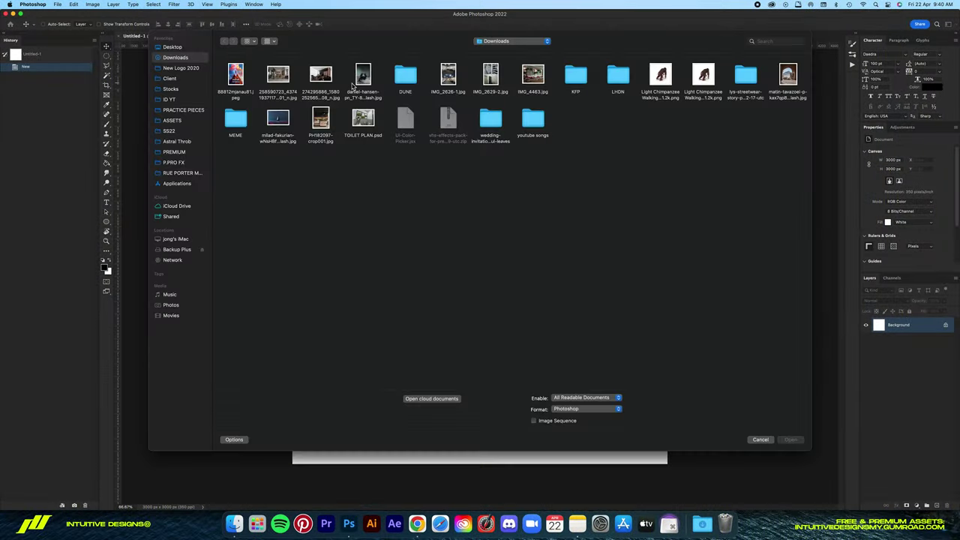
- Dismiss the file browser, centre and commit the placed archway photo, and begin Curves
key(Escape)
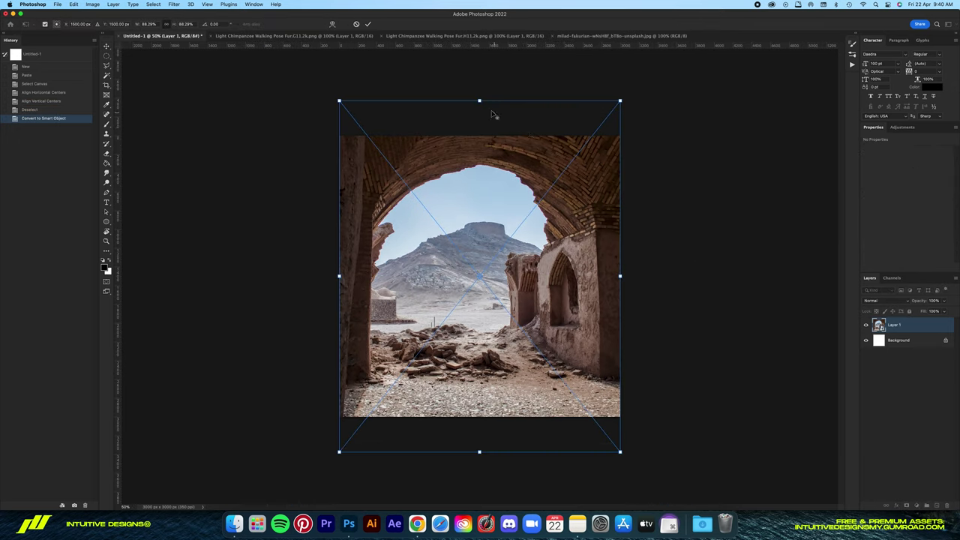
drag(493, 114, 558, 270)
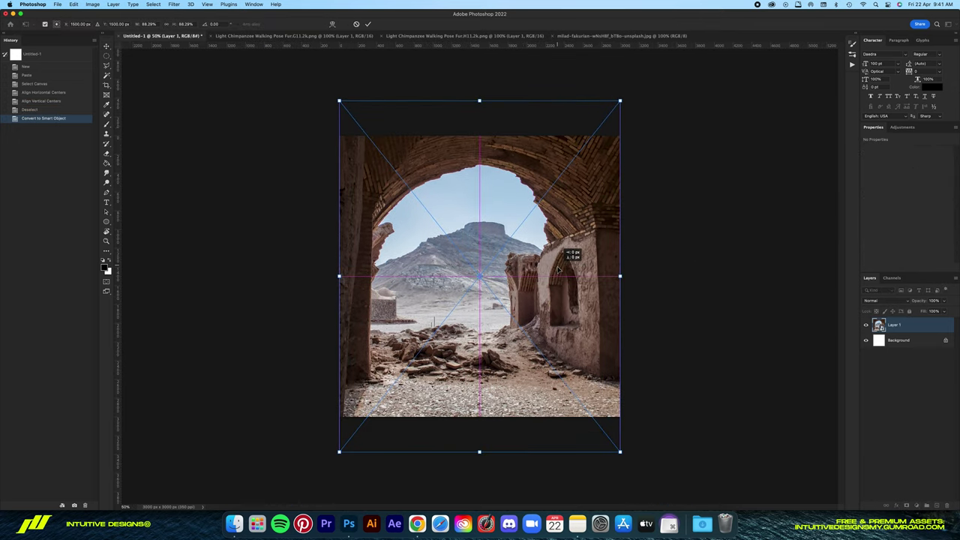
key(Return)
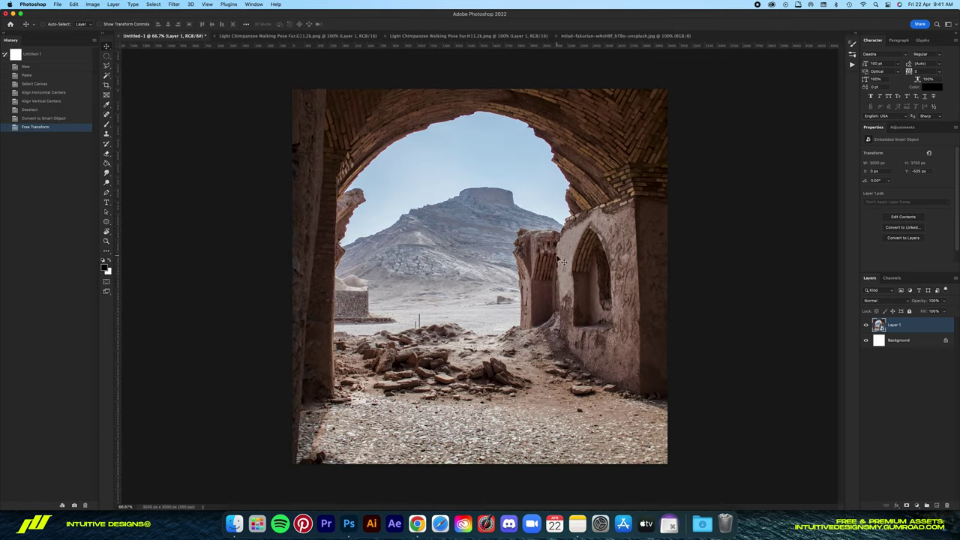
click(92, 5)
click(197, 45)
- Shape an S-curve on the RGB Curves, lifting shadows and highlights, and apply it as a smart filter
drag(518, 117, 762, 135)
drag(697, 248, 697, 254)
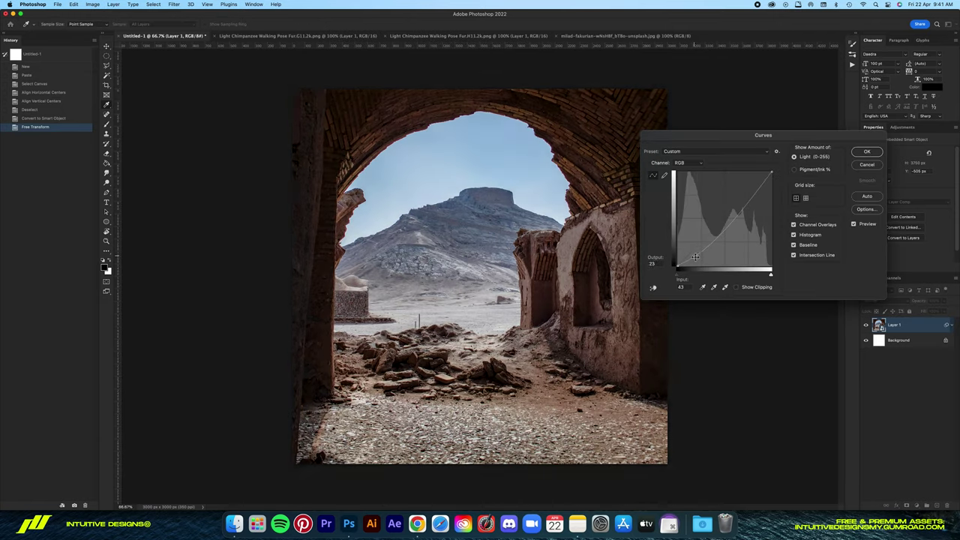
mouse_move(745, 198)
mouse_down()
mouse_move(719, 225)
mouse_move(718, 216)
mouse_up()
click(863, 226)
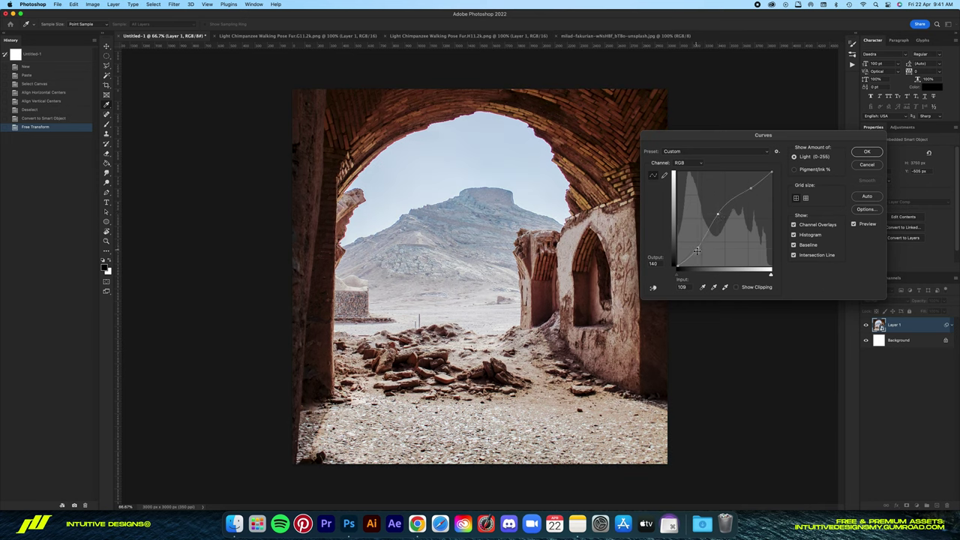
drag(697, 251, 723, 214)
click(870, 225)
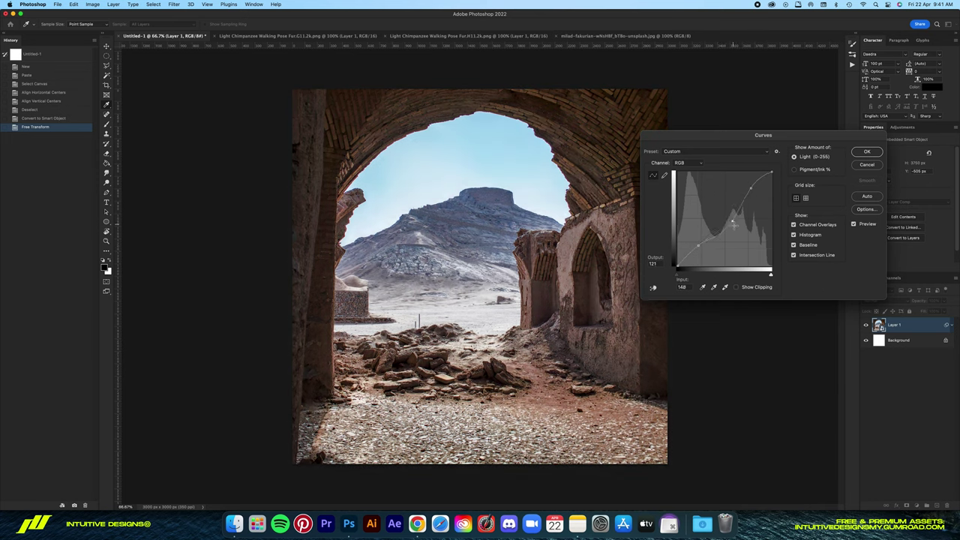
click(870, 225)
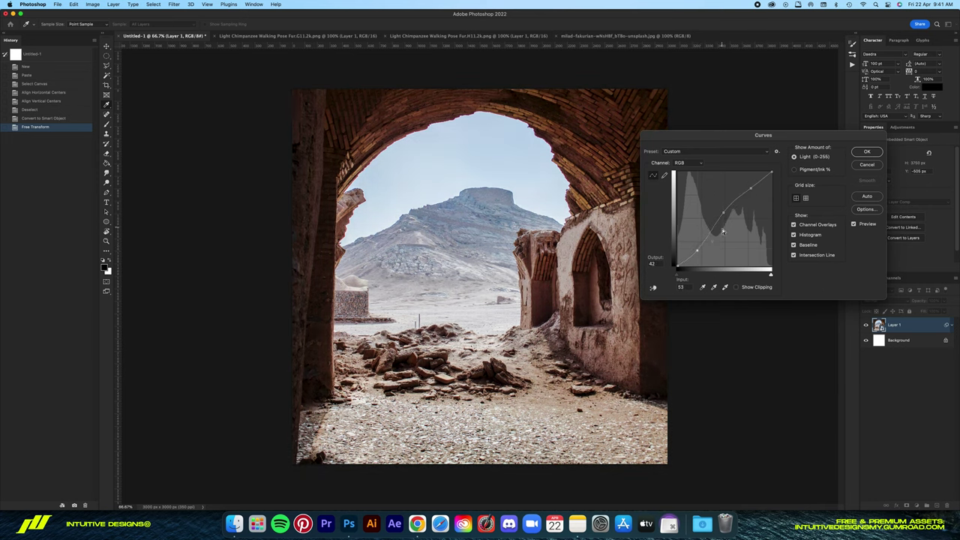
drag(741, 208, 740, 196)
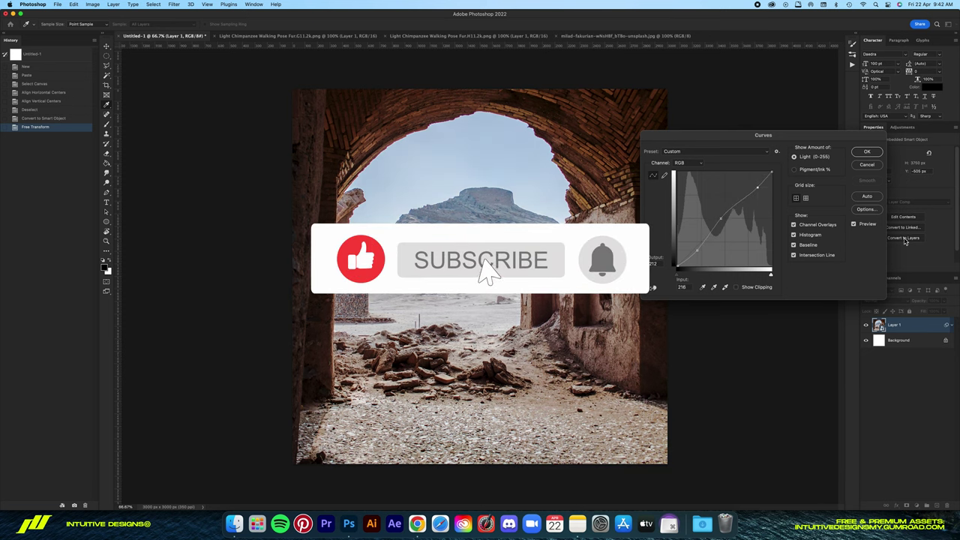
click(866, 151)
key(ctrl+u)
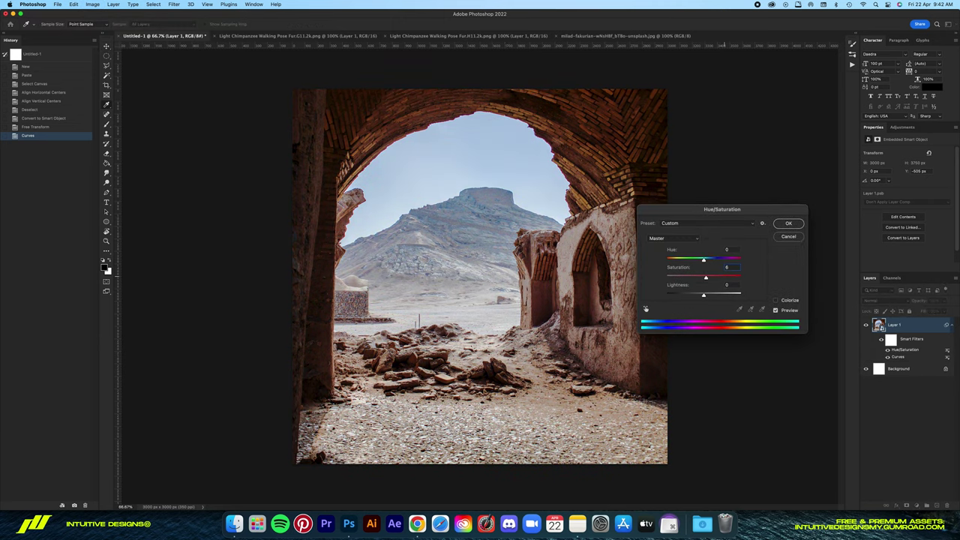
- Commit Hue/Saturation at saturation 6, then lower black and add magenta in Selective Color Reds
key(Return)
click(92, 4)
click(199, 135)
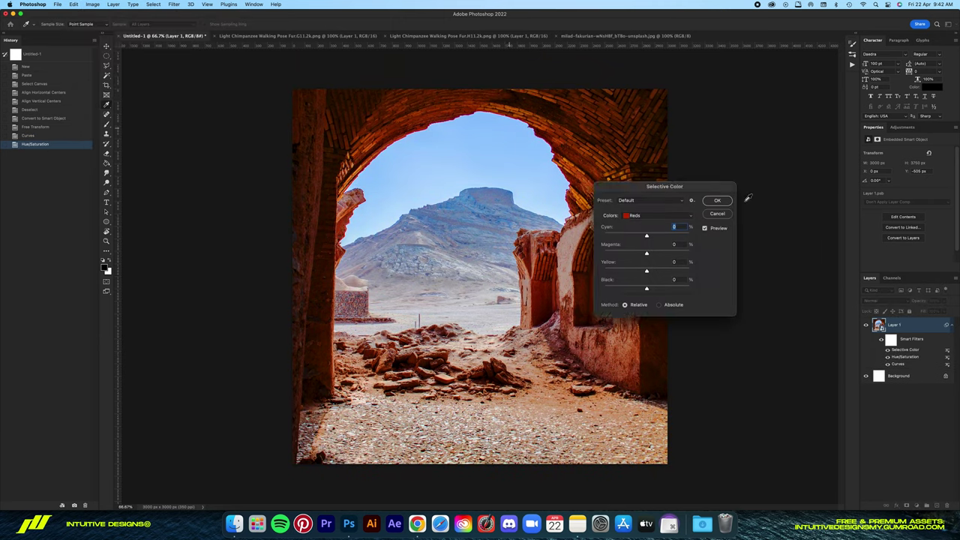
mouse_move(732, 337)
mouse_down()
mouse_move(721, 338)
mouse_move(719, 355)
mouse_up()
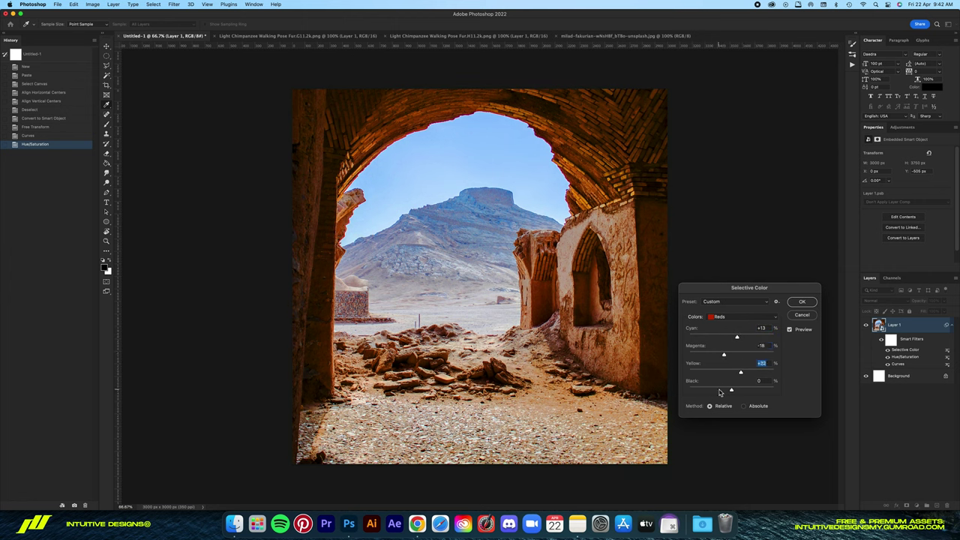
drag(731, 391, 726, 394)
drag(731, 354, 751, 357)
- Tune Selective Color Cyans and Neutrals (cyan +4, magenta −5, yellow −20, black −5) and apply
key(Tab)
drag(710, 356, 714, 356)
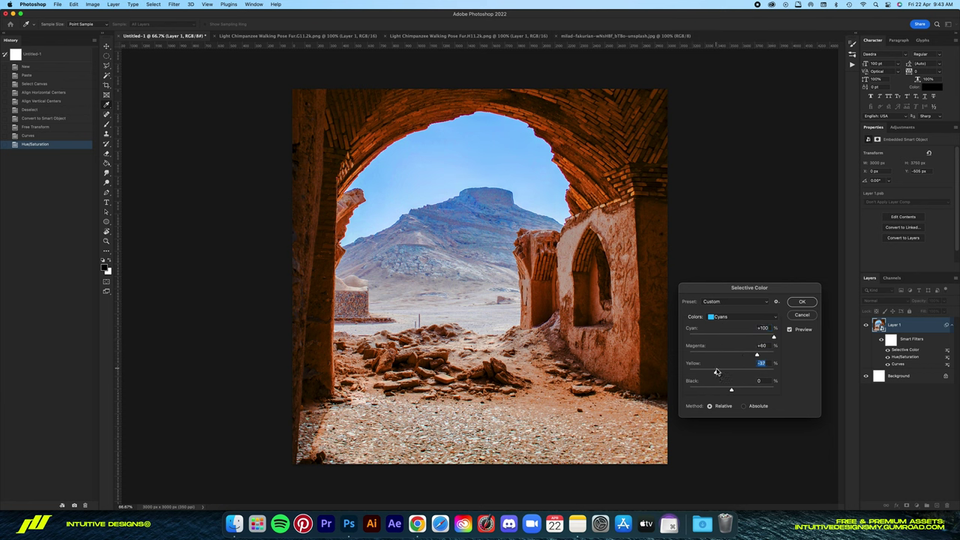
drag(731, 390, 760, 390)
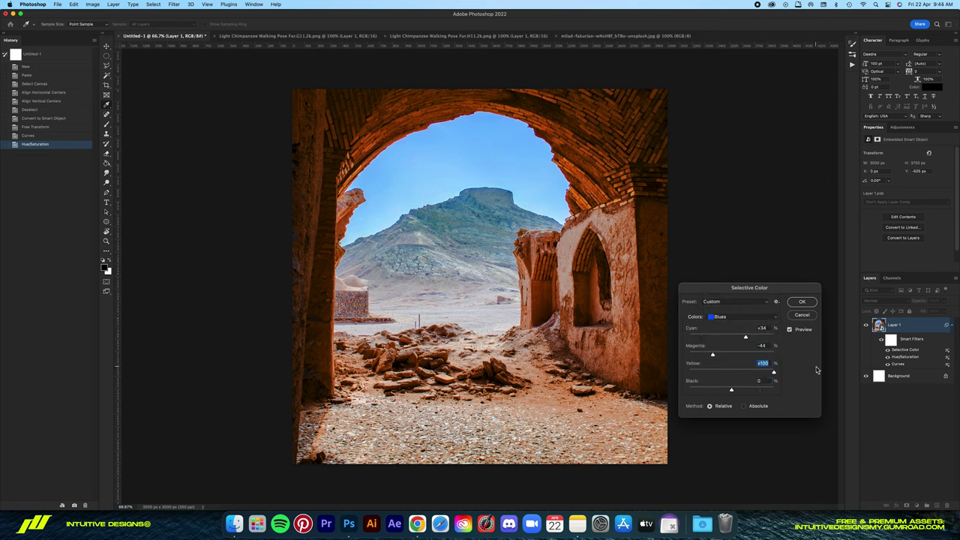
key(Tab)
click(739, 316)
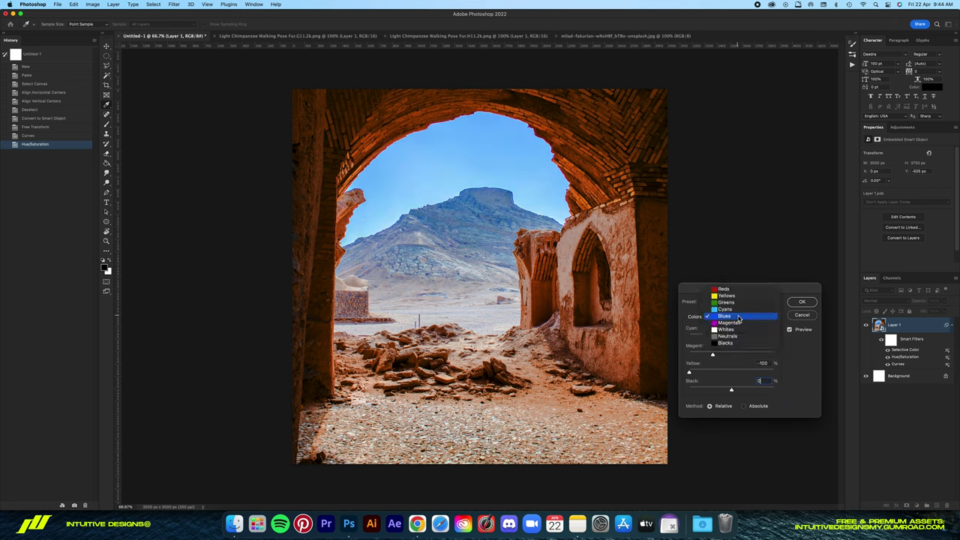
text(0)
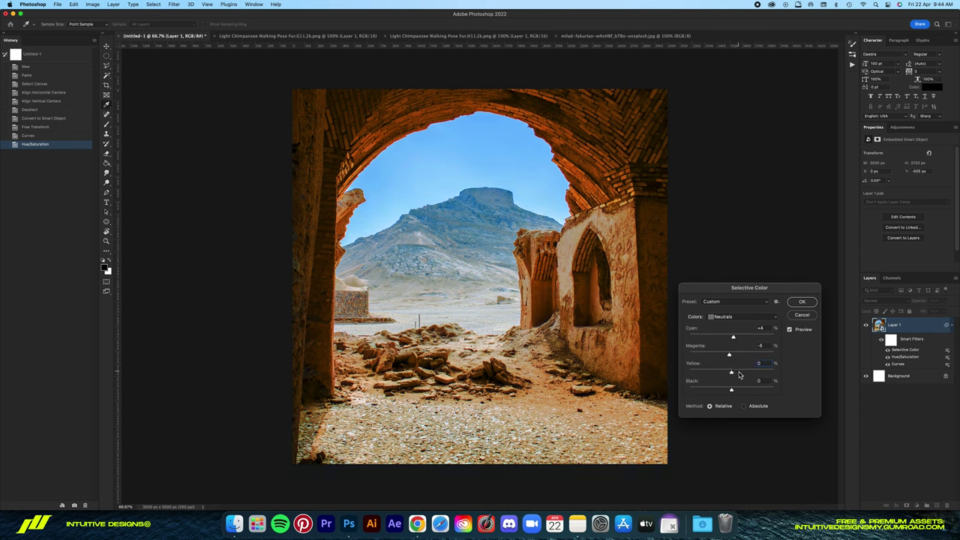
drag(727, 385, 728, 390)
key(Return)
key(ctrl+minus)
- Duplicate the graded photo, hide the original layer, and rasterize 'Layer 1 copy'
key(ctrl+plus)
key(ctrl+plus)
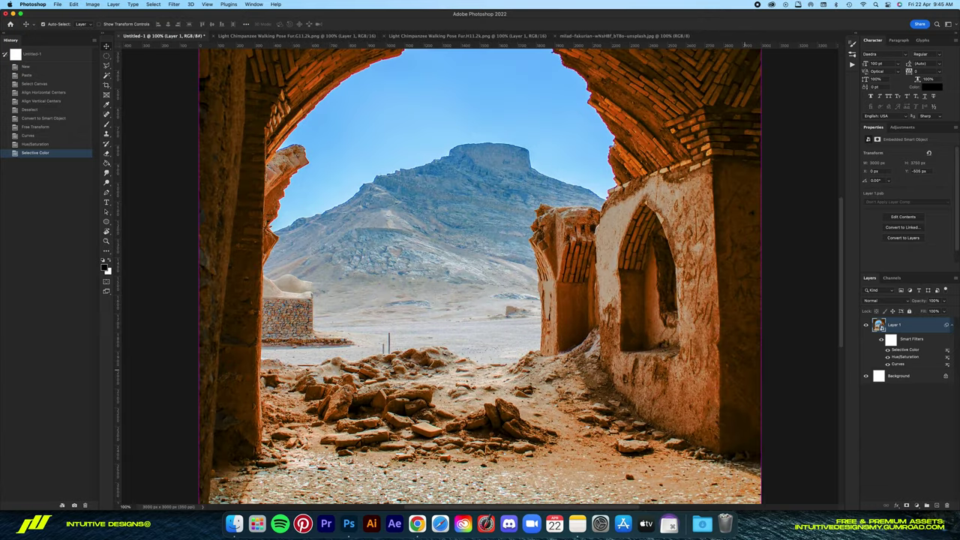
key(ctrl+j)
click(866, 377)
right_click(899, 325)
click(855, 285)
alt+scroll(385, 323, up, 1)
key(j)
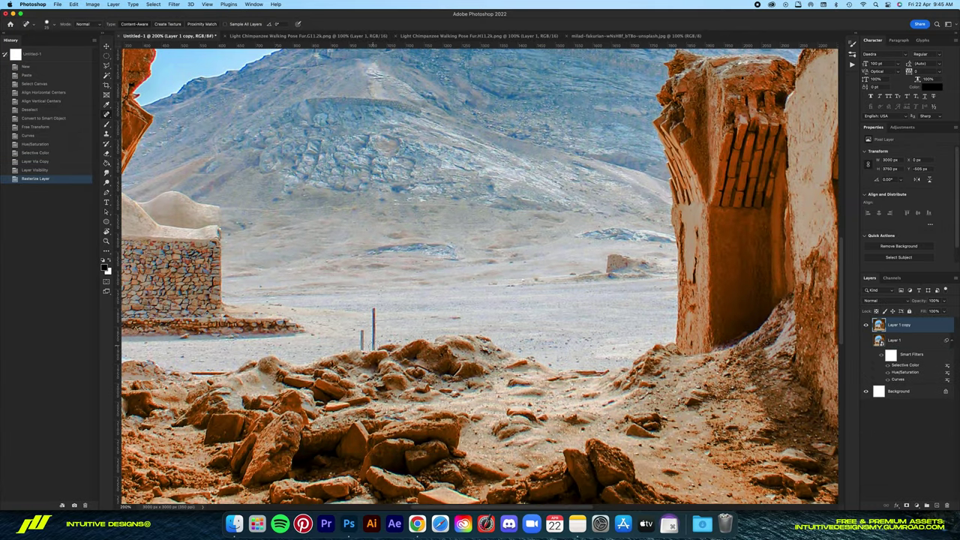
- Content-Aware Fill away the small stone building and the rock edge beside the left pillar
scroll(394, 332, left, 2)
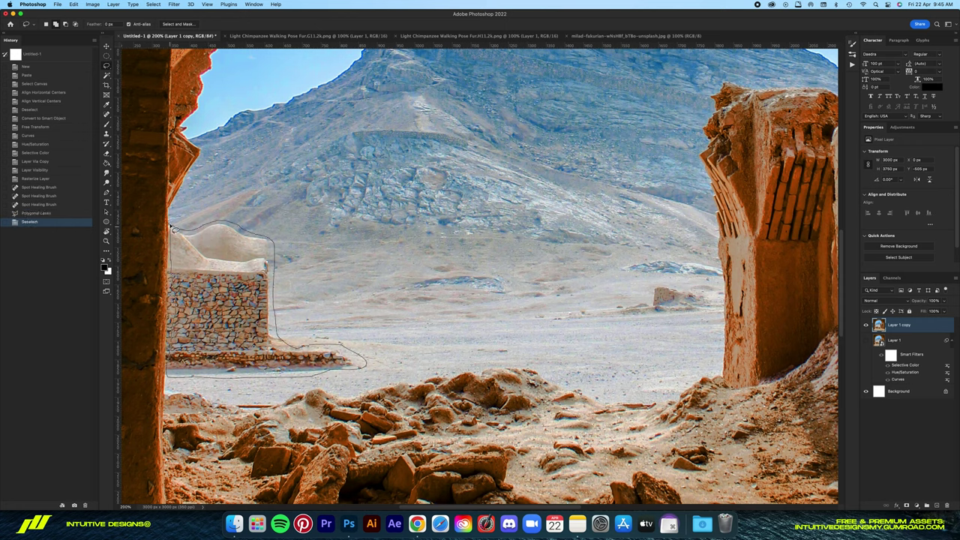
drag(173, 229, 172, 227)
key(shift+BackSpace)
key(Return)
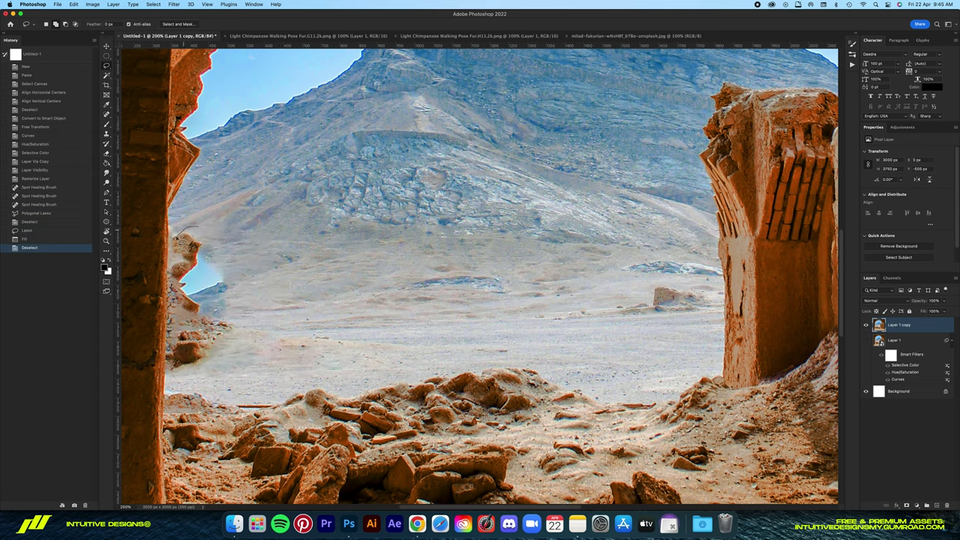
drag(206, 240, 201, 233)
key(shift+BackSpace)
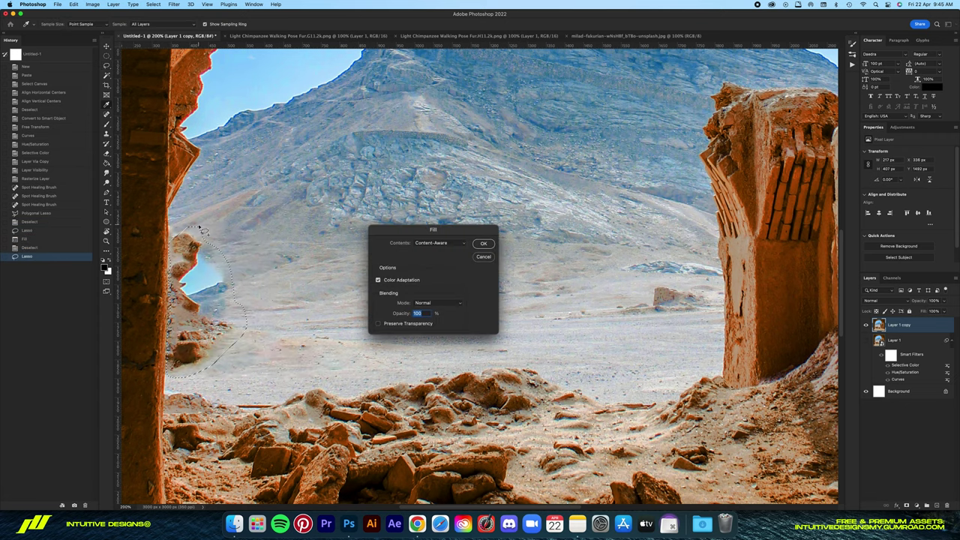
key(Return)
key(ctrl+d)
key(shift+BackSpace)
- Content-Aware Fill the rock by the left pillar over several passes
mouse_move(225, 346)
mouse_down()
mouse_move(197, 292)
mouse_move(173, 308)
mouse_move(321, 302)
mouse_move(346, 326)
mouse_up()
key(Return)
key(ctrl+d)
key(shift+BackSpace)
key(Return)
key(ctrl+d)
key(shift+BackSpace)
key(Return)
key(ctrl+d)
- Spot-heal blemishes along the pillar edge and Content-Aware Fill a rough patch beside it
key(j)
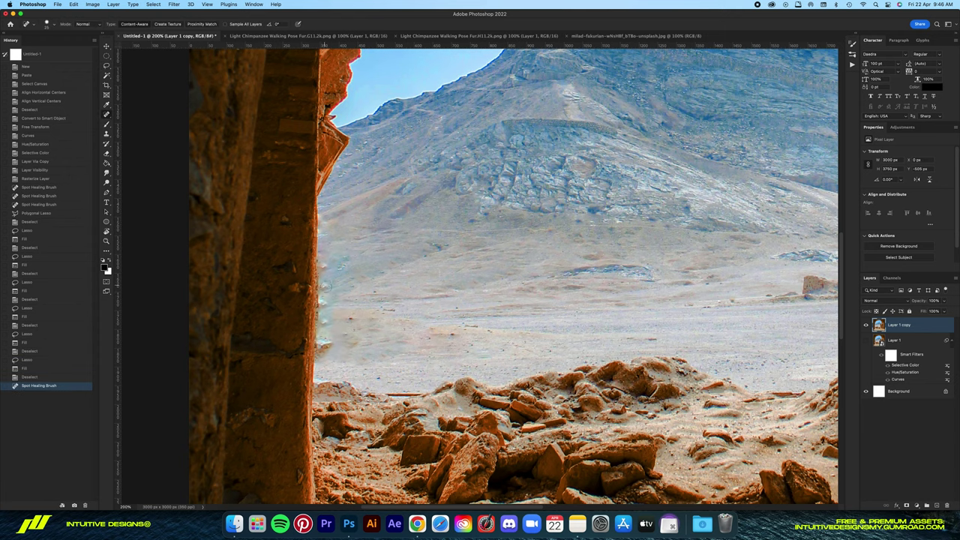
scroll(335, 291, up, 3)
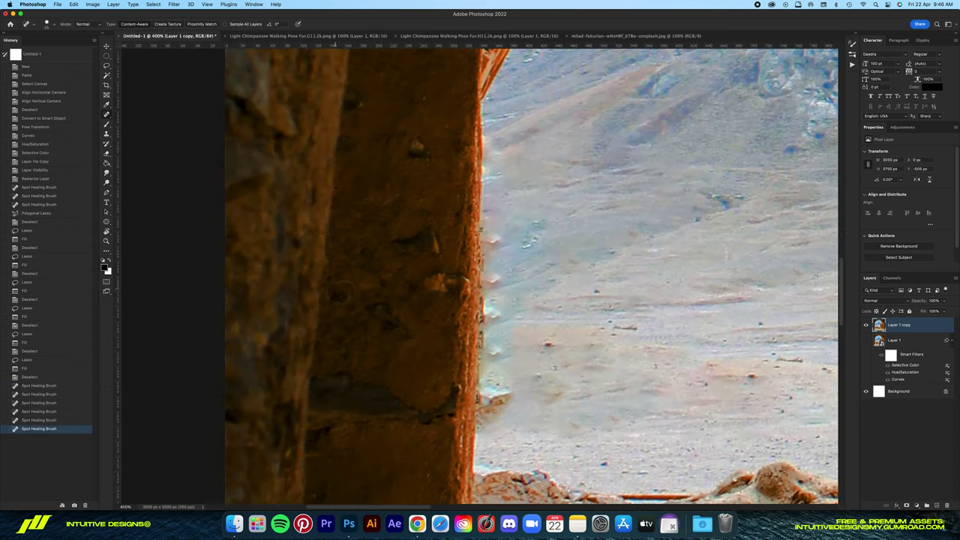
click(405, 409)
click(402, 353)
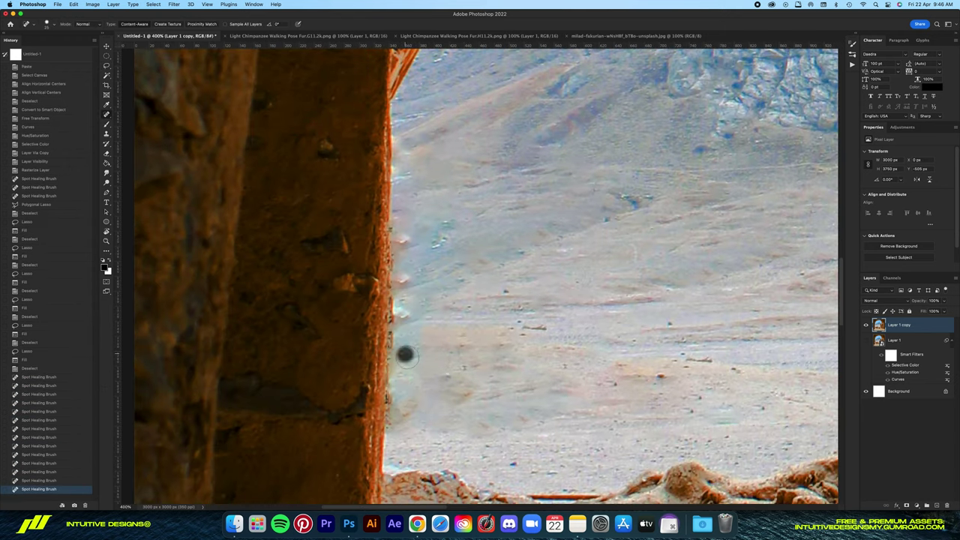
drag(389, 225, 405, 244)
key(shift+BackSpace)
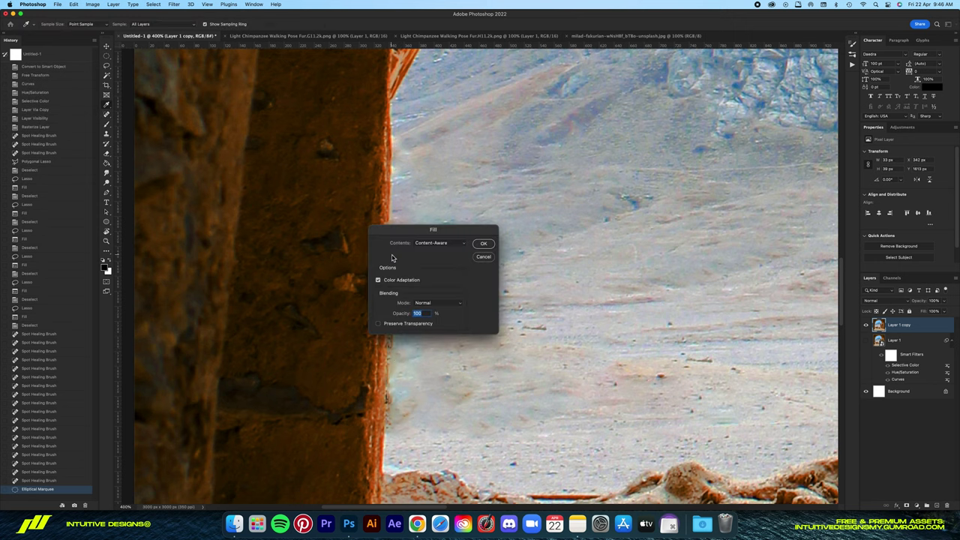
key(Return)
key(ctrl+d)
- Zoom out and Content-Aware Fill a rough spot at the pillar edge
key(v)
key(ctrl+minus)
key(m)
scroll(433, 263, left, 10)
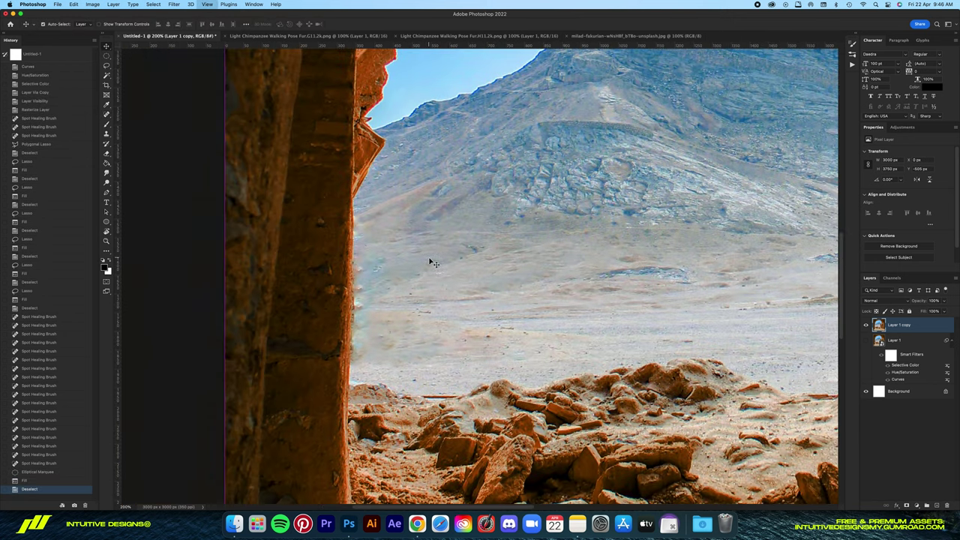
scroll(388, 240, up, 2)
drag(350, 299, 353, 302)
key(shift+BackSpace)
key(Return)
key(ctrl+d)
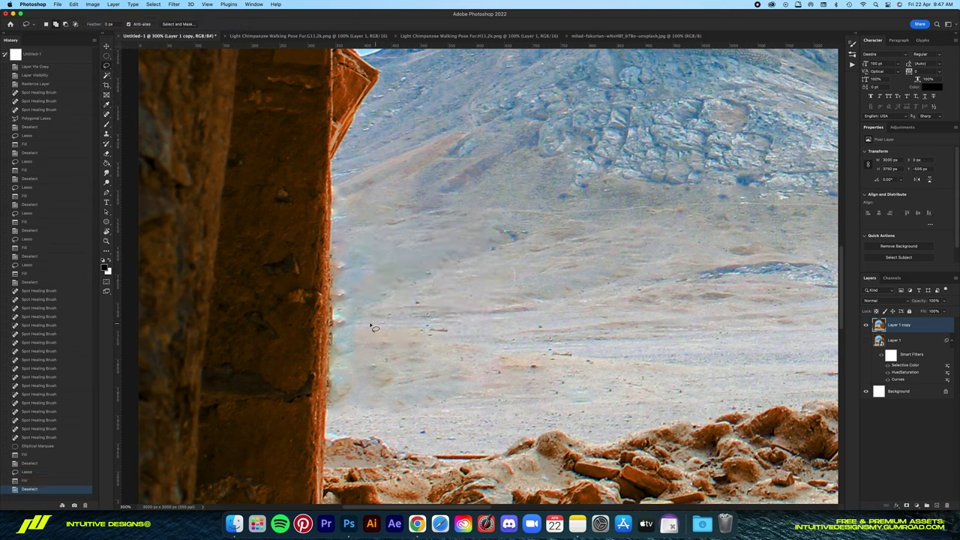
- Content-Aware Fill three more small rough spots along the pillar edge
drag(375, 366, 353, 322)
key(shift+BackSpace)
key(Return)
key(ctrl+d)
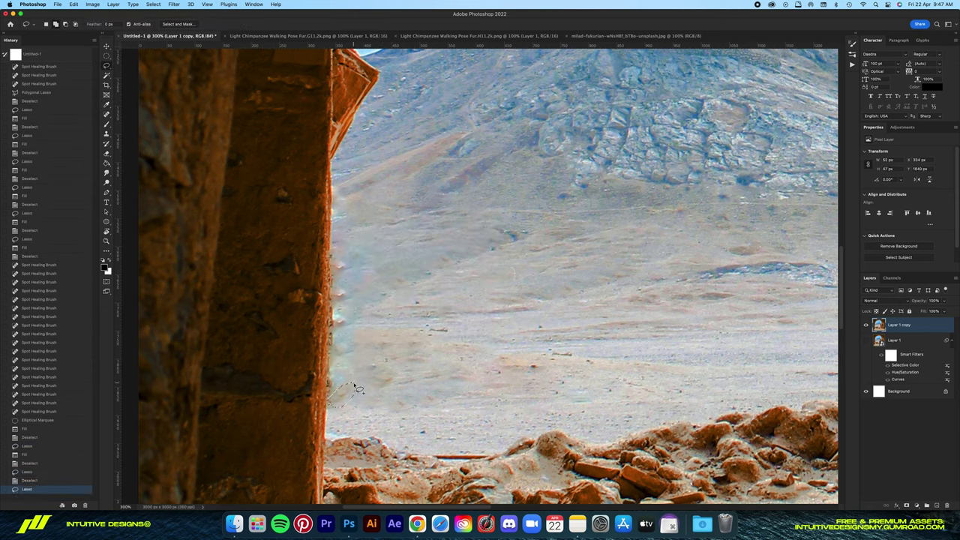
drag(337, 223, 339, 213)
key(shift+BackSpace)
key(Return)
key(ctrl+d)
drag(343, 253, 339, 257)
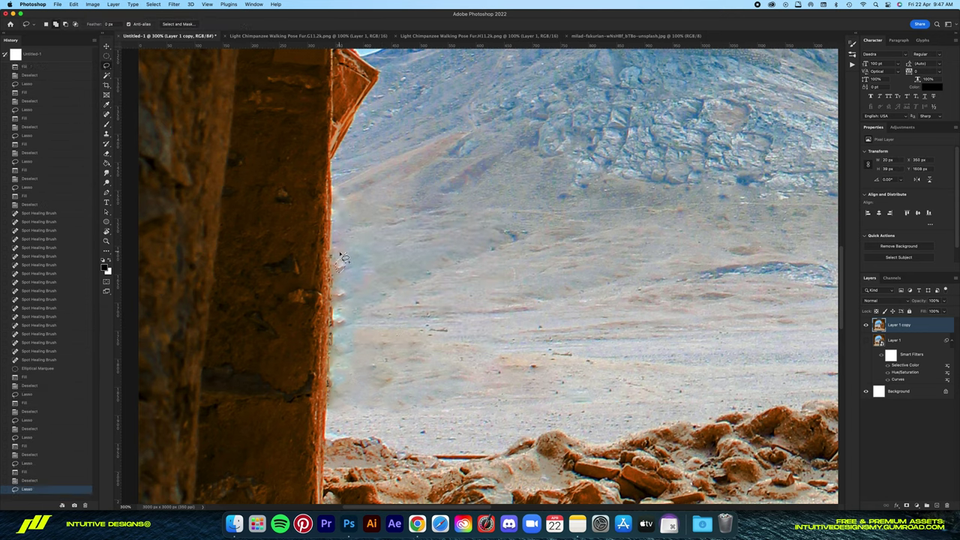
key(shift+BackSpace)
key(Return)
key(ctrl+d)
- Fill another pillar-edge spot and spot-heal the last remaining blemish
key(shift+BackSpace)
key(Return)
mouse_move(337, 290)
mouse_down()
mouse_move(349, 295)
mouse_move(353, 322)
mouse_up()
key(ctrl+d)
key(shift+BackSpace)
key(Return)
key(ctrl+d)
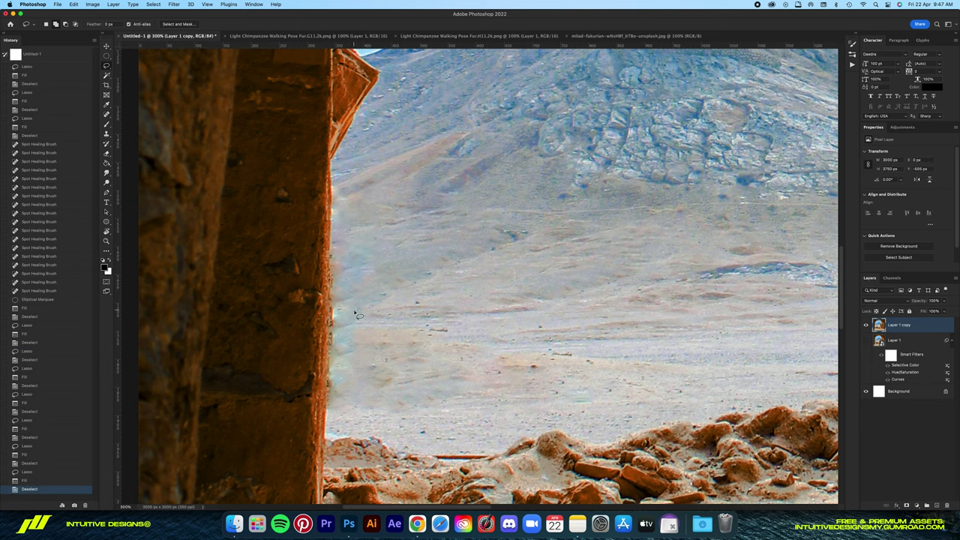
click(339, 314)
- Clone-stamp texture over the left pillar's edge on a new layer clipped to the photo
key(v)
key(ctrl+0)
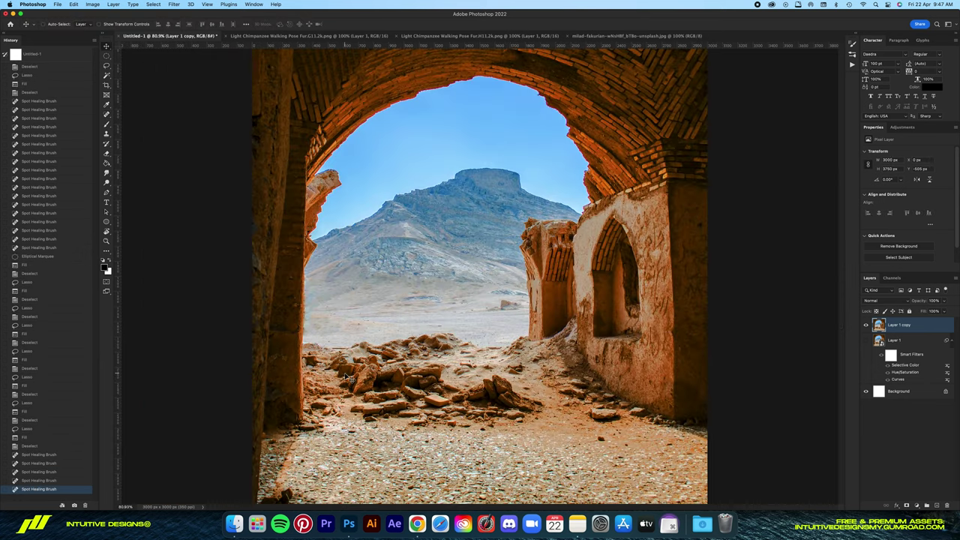
scroll(347, 378, up, 5)
scroll(347, 377, left, 5)
key(ctrl+shift+alt+n)
key(ctrl+alt+g)
key(s)
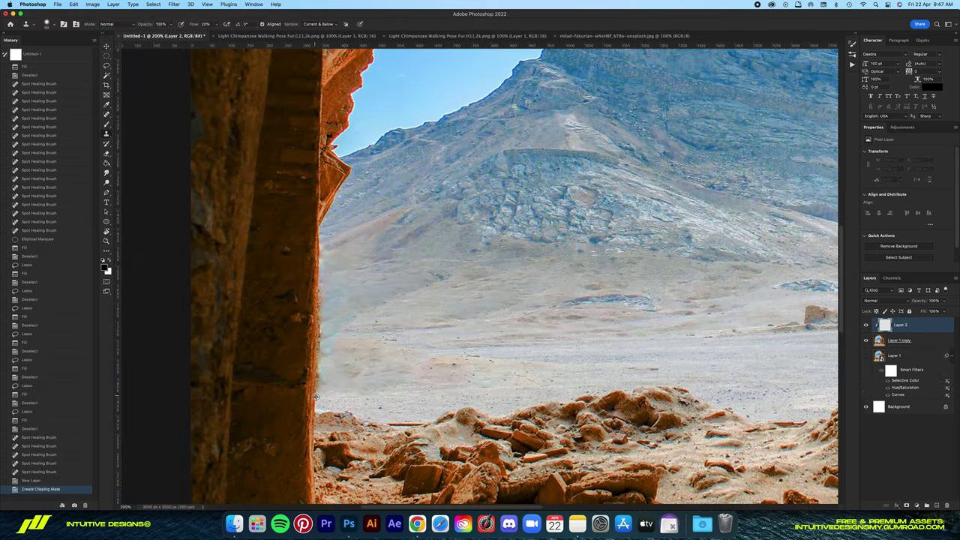
drag(322, 349, 322, 326)
drag(318, 330, 318, 276)
key(v)
key(Left)
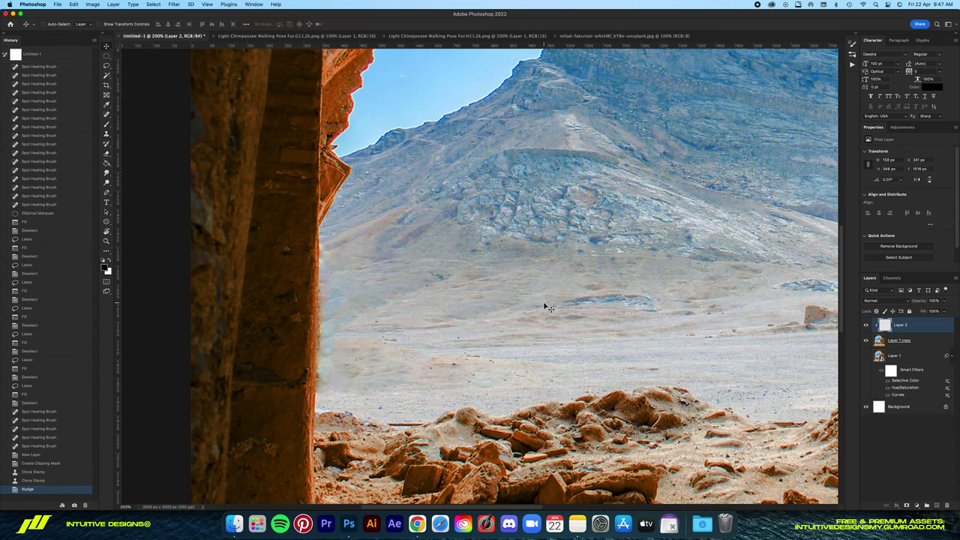
- Compare the clone retouch by toggling Layer 1 copy, then delete the clone layer
double_click(867, 341)
click(866, 341)
double_click(866, 341)
click(867, 341)
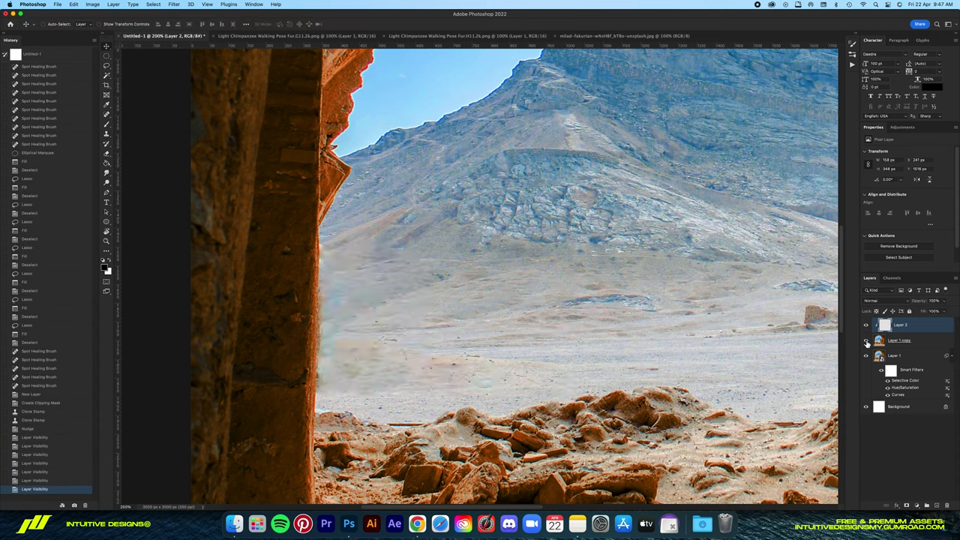
key(ctrl+0)
click(867, 341)
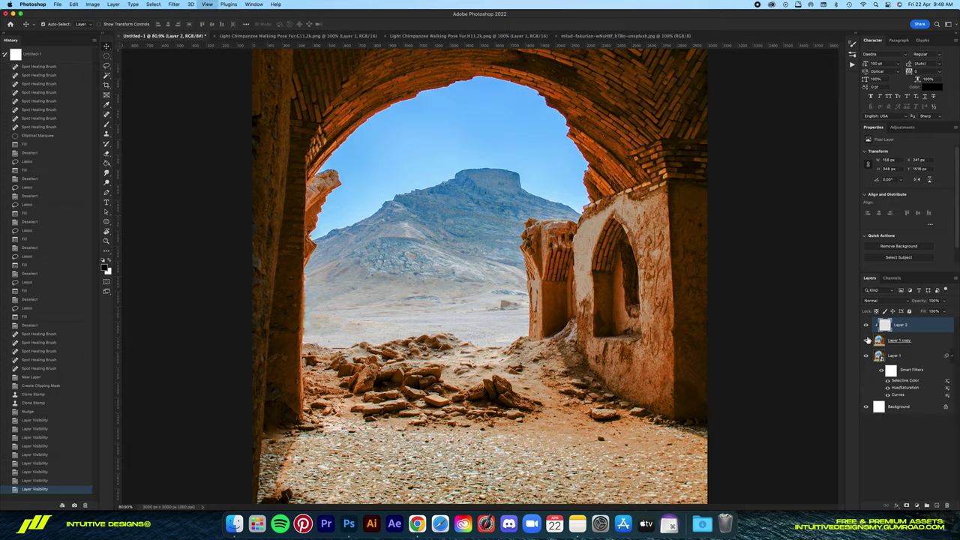
scroll(480, 301, up, 5)
scroll(548, 396, up, 3)
key(BackSpace)
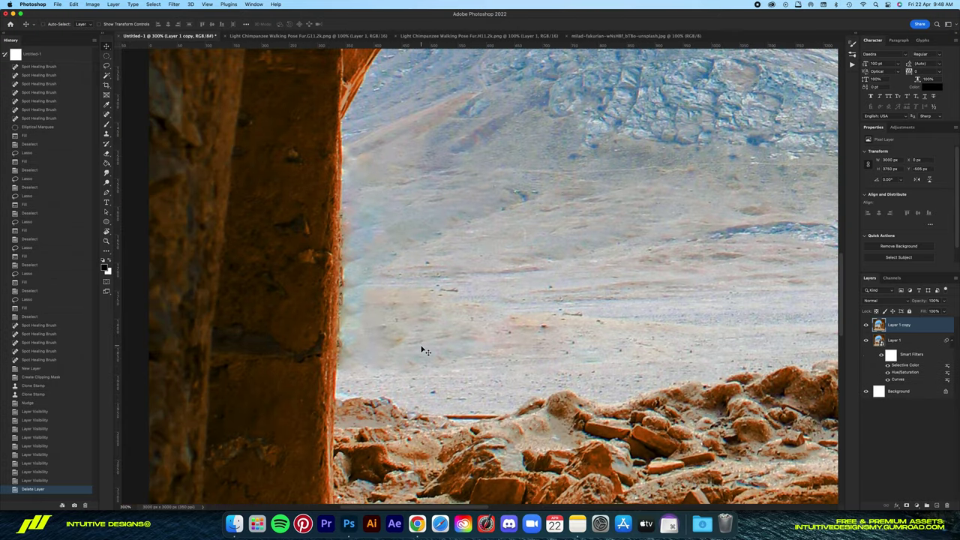
- Spot-heal the dark blob and haze on the plain left of the pillar
click(354, 312)
click(350, 288)
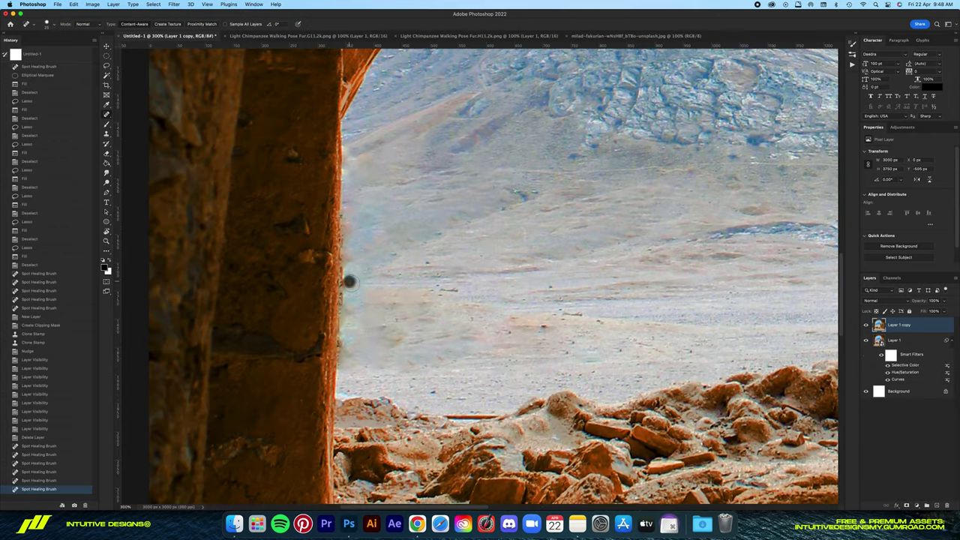
click(358, 294)
click(354, 279)
click(350, 273)
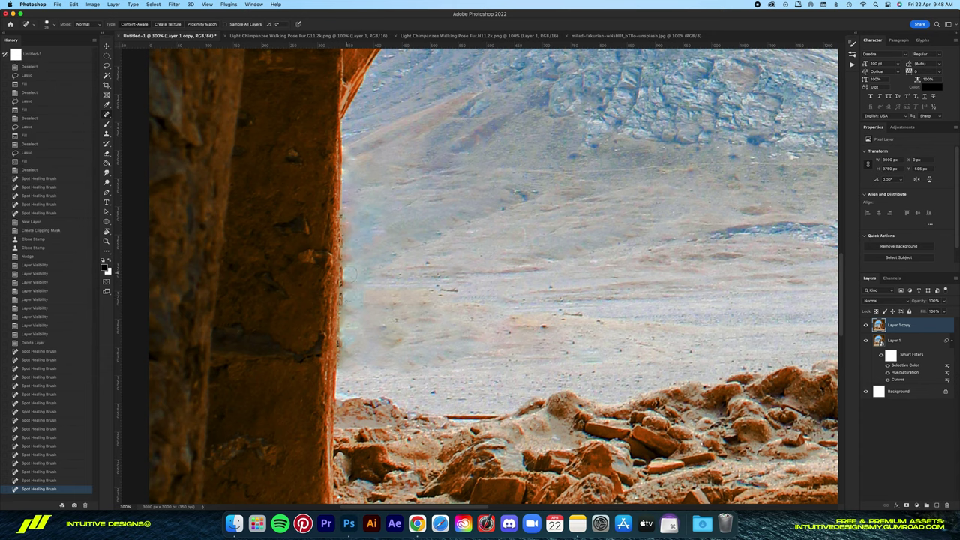
click(356, 300)
click(358, 328)
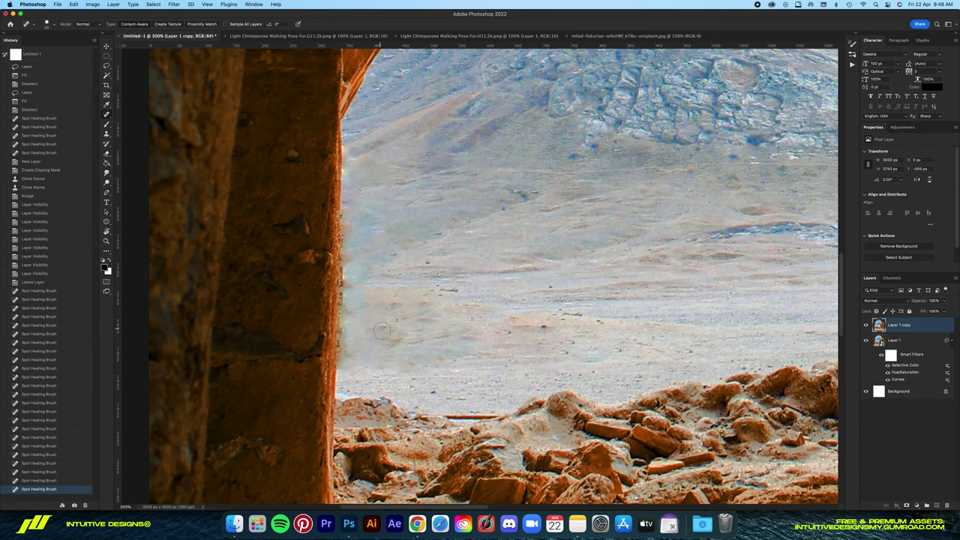
- Try a Content-Aware Fill on an oval of haze beside the pillar, then undo it
drag(330, 277, 360, 315)
key(shift+BackSpace)
key(Return)
key(super+d)
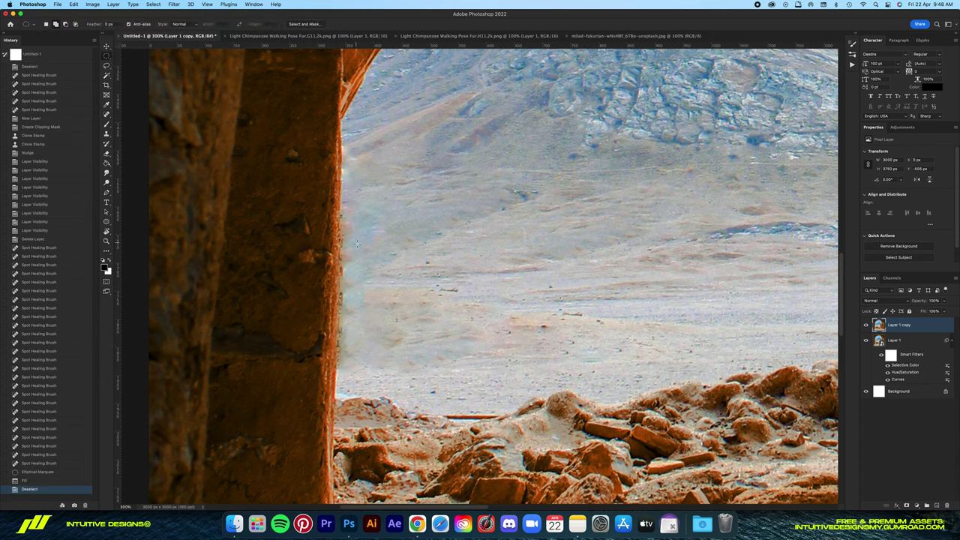
key(super+z)
key(super+z)
key(super+z)
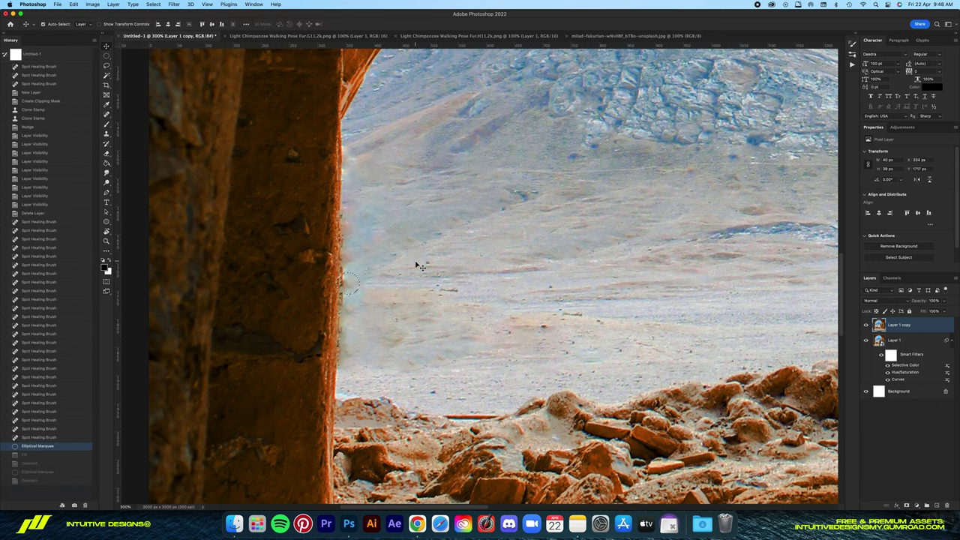
key(super+z)
key(super+z)
key(super+d)
key(v)
key(super+1)
scroll(419, 267, left, 3)
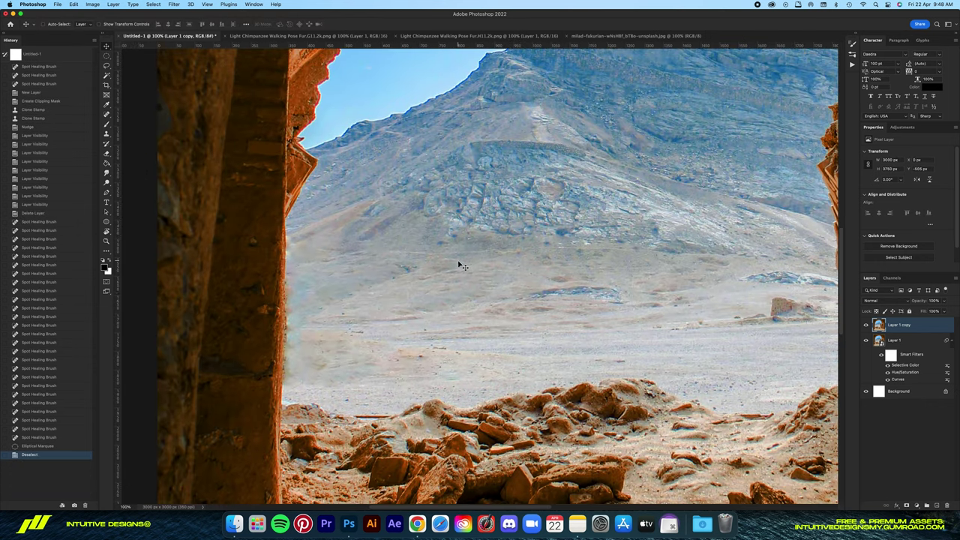
- Copy an oval of clean plain and move the pasted patch over the left pillar edge
drag(387, 240, 449, 388)
key(super+c)
key(super+v)
key(v)
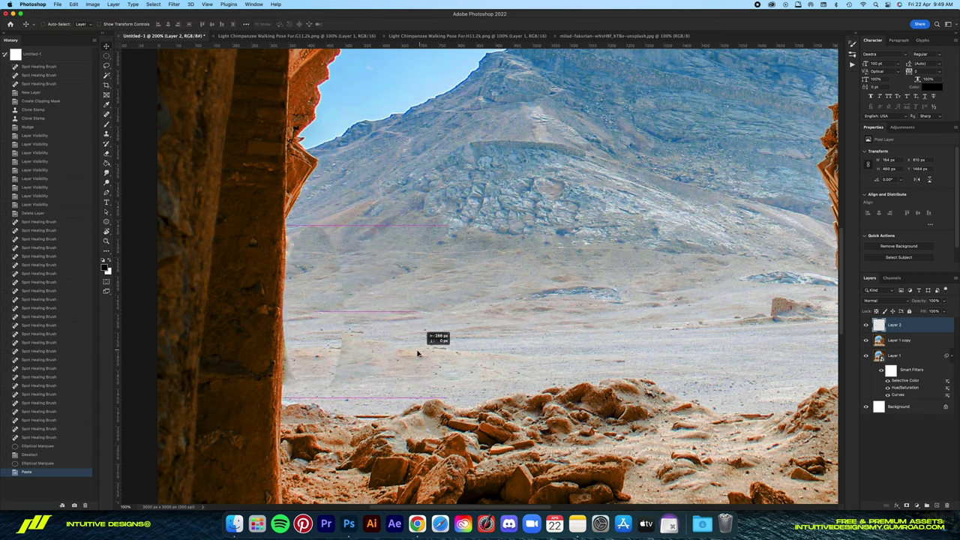
drag(439, 337, 301, 337)
- Add a layer mask to the patch and brush it away where it covers the pillar
key(super+=)
click(917, 505)
key(b)
right_click(354, 294)
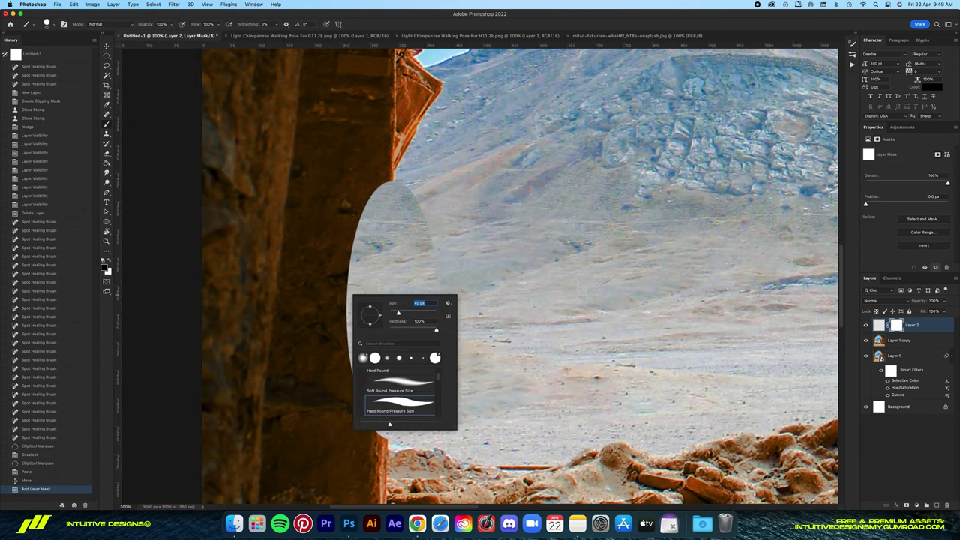
key(Return)
mouse_move(379, 175)
mouse_down()
mouse_move(369, 359)
mouse_move(352, 366)
mouse_up()
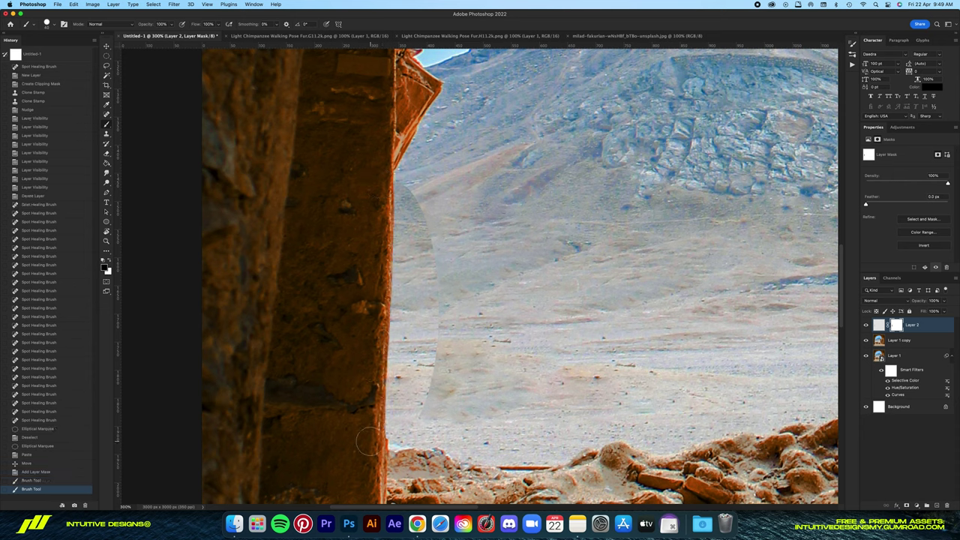
drag(373, 387, 377, 215)
right_click(379, 229)
key(Escape)
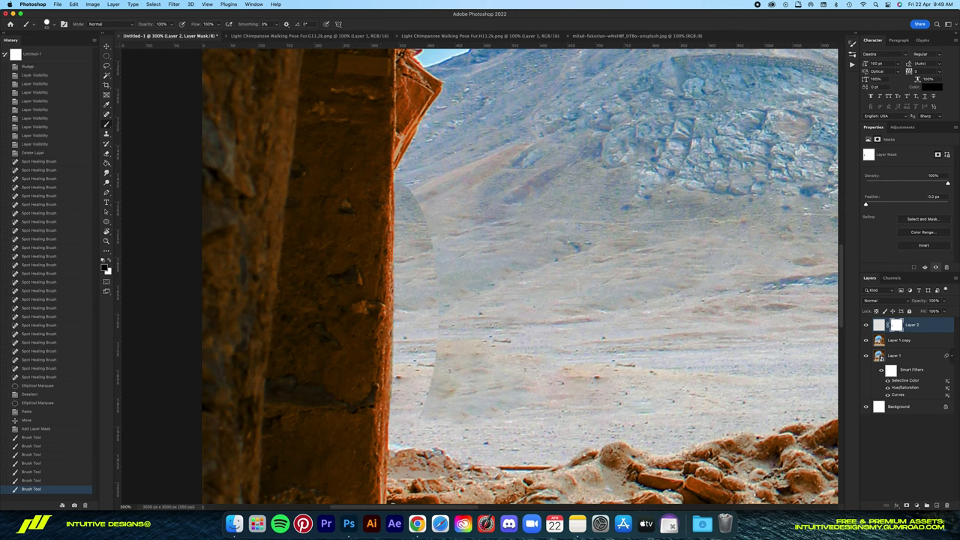
- With a 20% flow brush, soften and blend the patch edges near the pillar
right_click(561, 264)
key(Return)
key(shift+2)
drag(431, 171, 412, 201)
drag(433, 279, 439, 361)
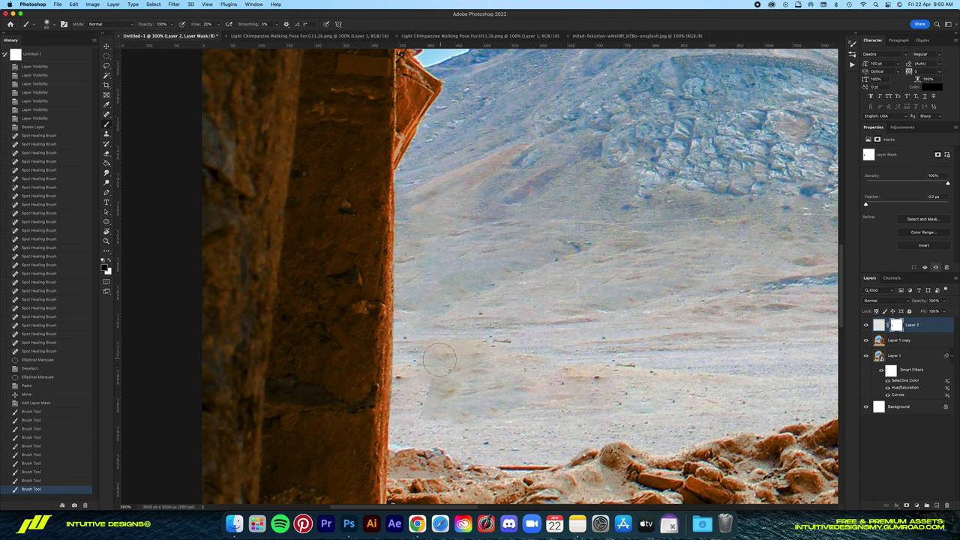
drag(417, 416, 433, 356)
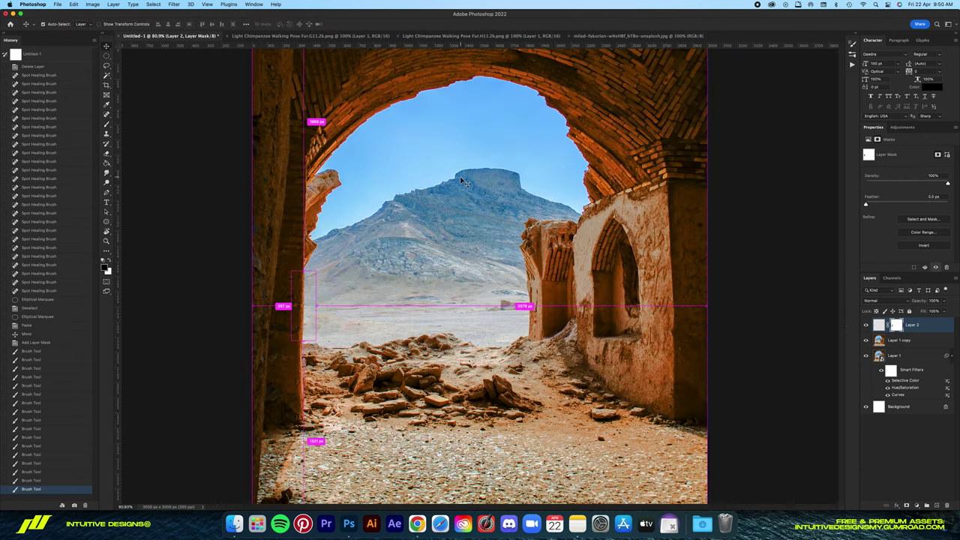
key(ctrl+0)
key(ctrl+plus)
key(ctrl+plus)
- Darken the patch pixels slightly with Brightness/Contrast
click(879, 325)
click(92, 4)
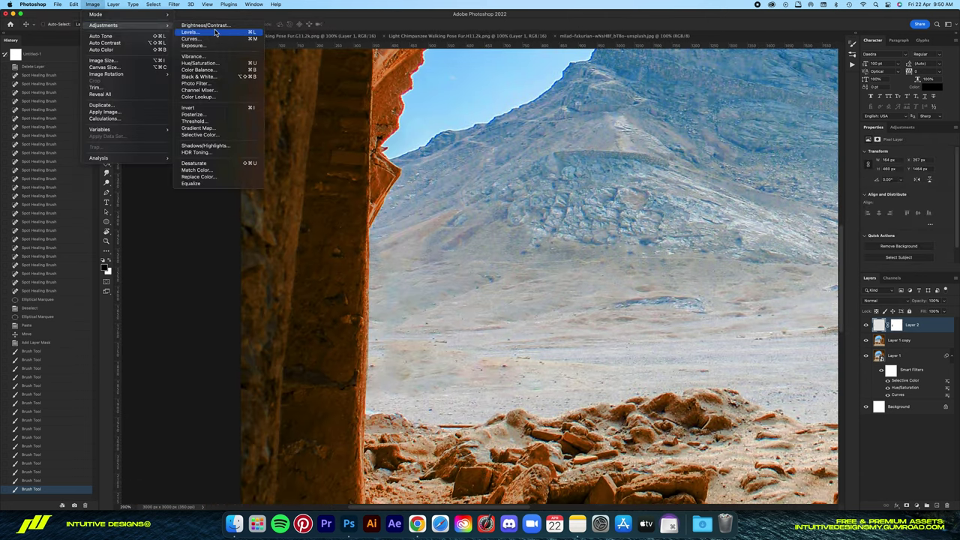
click(198, 30)
drag(841, 244, 839, 246)
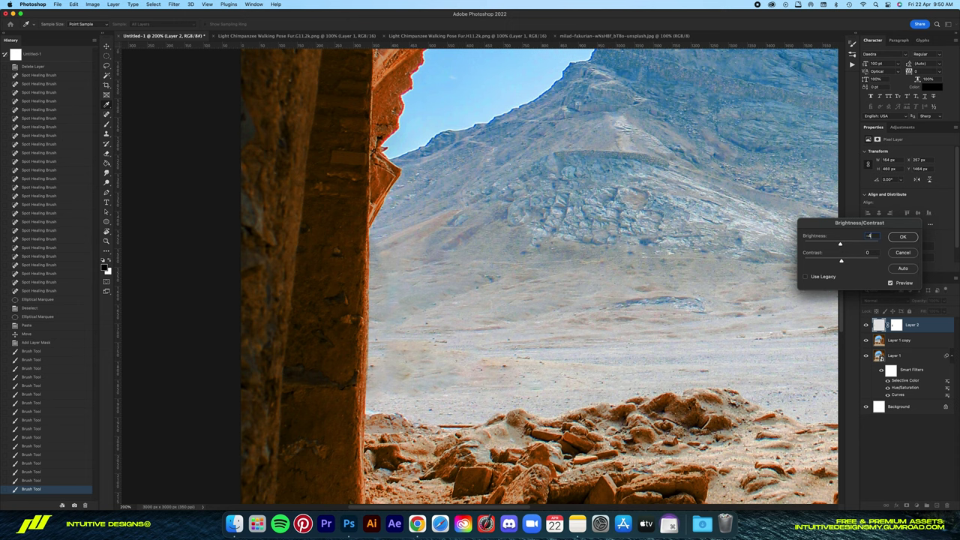
key(Return)
- Merge the patch and photo layers into a single 'Layer 2'
key(ctrl+minus)
key(ctrl+minus)
key(ctrl+minus)
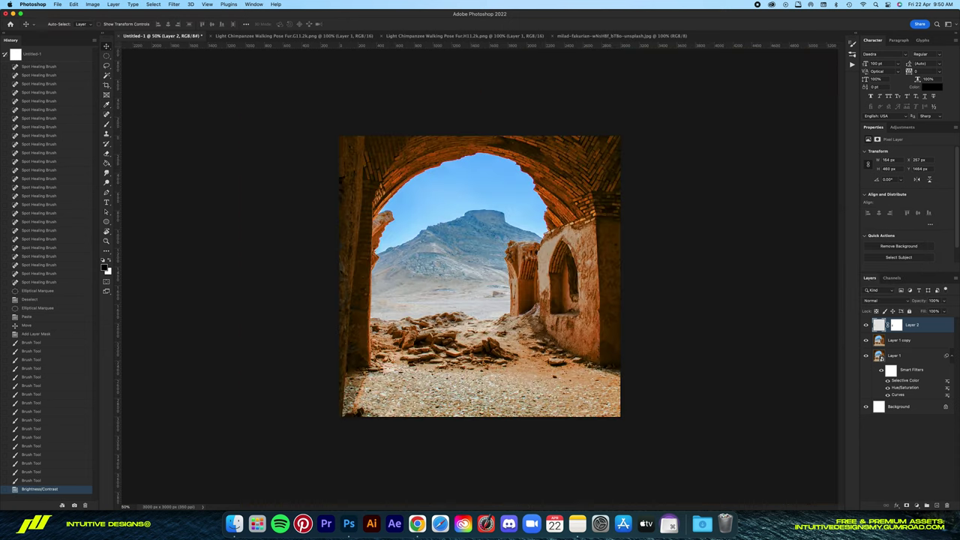
key(ctrl+0)
key(ctrl+minus)
shift+click(923, 340)
right_click(919, 334)
click(841, 392)
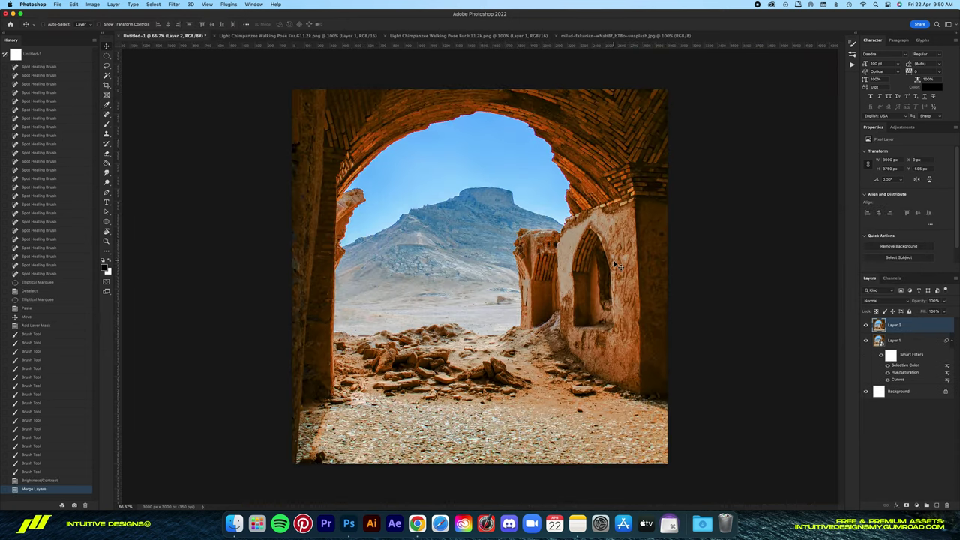
- Lasso and copy the dark crystal in its source image
key(ctrl+shift+Tab)
scroll(503, 273, up, 3)
key(l)
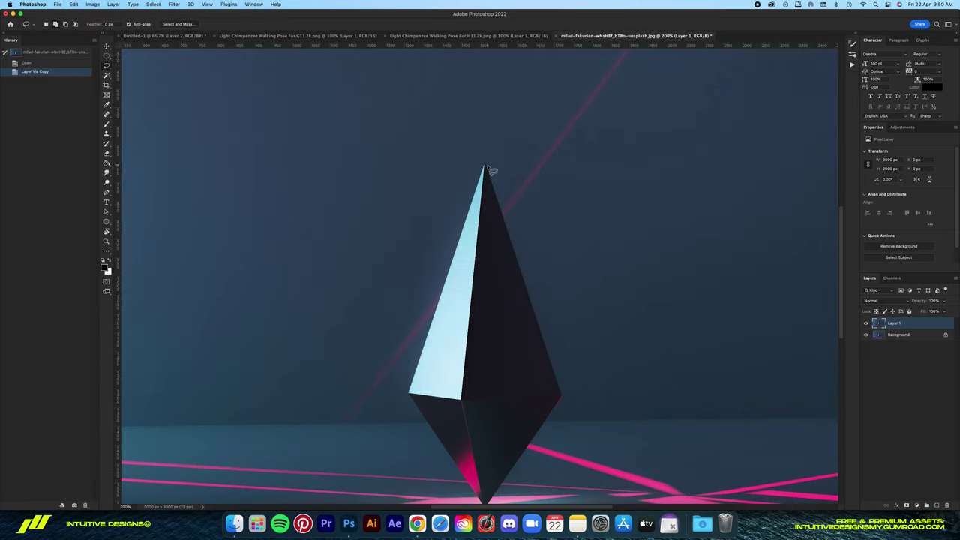
scroll(568, 401, down, 3)
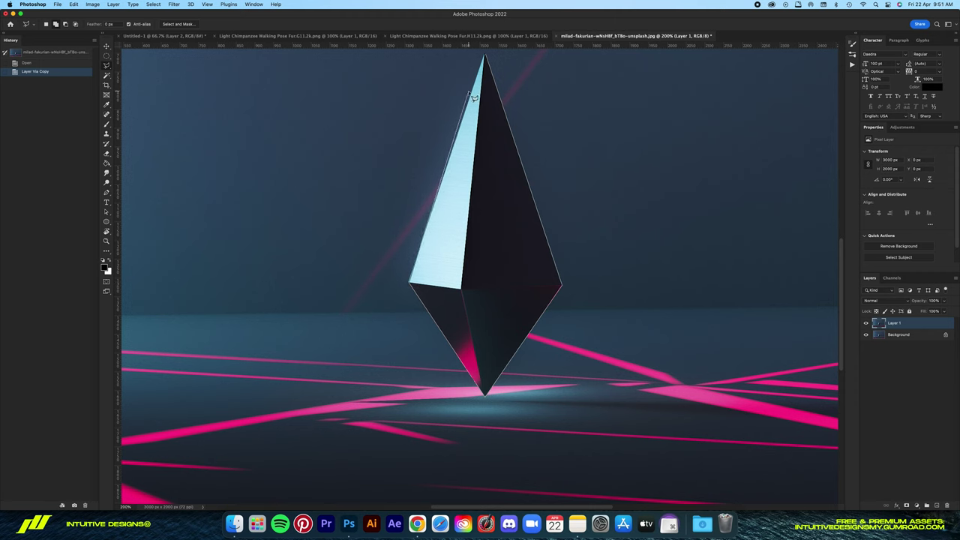
click(488, 60)
key(ctrl+c)
- Paste the crystal into the composite, centre it horizontally, and shift it slightly left
key(ctrl+Tab)
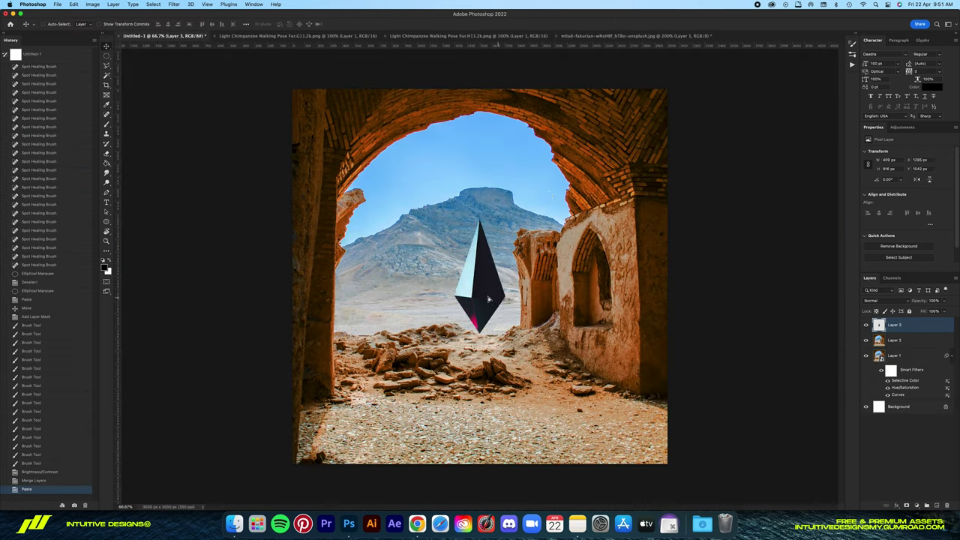
key(ctrl+v)
key(v)
drag(507, 304, 495, 297)
key(ctrl+a)
click(880, 212)
key(ctrl+d)
drag(593, 276, 553, 274)
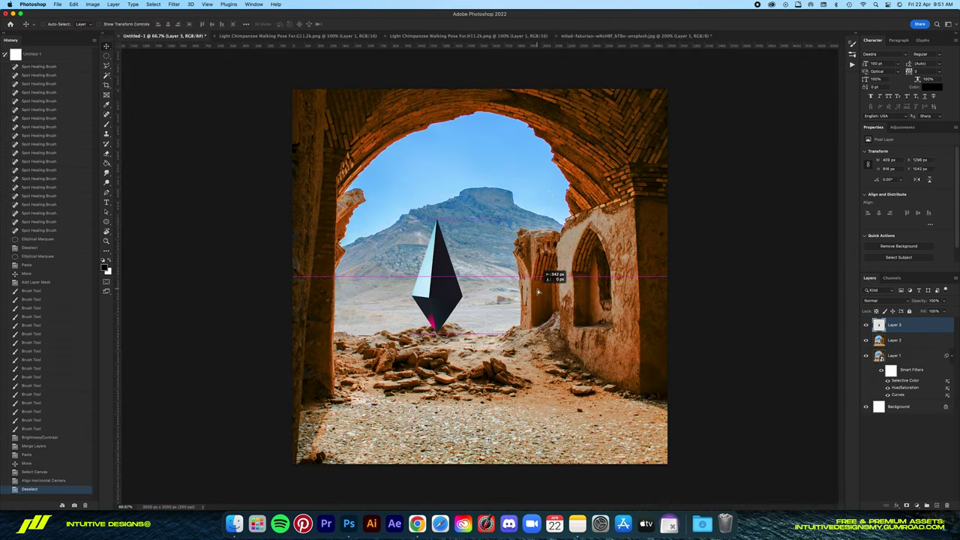
- Convert the crystal to a smart object, stretch it taller, and float it above the rubble
right_click(896, 325)
click(868, 253)
key(ctrl+t)
drag(437, 219, 442, 162)
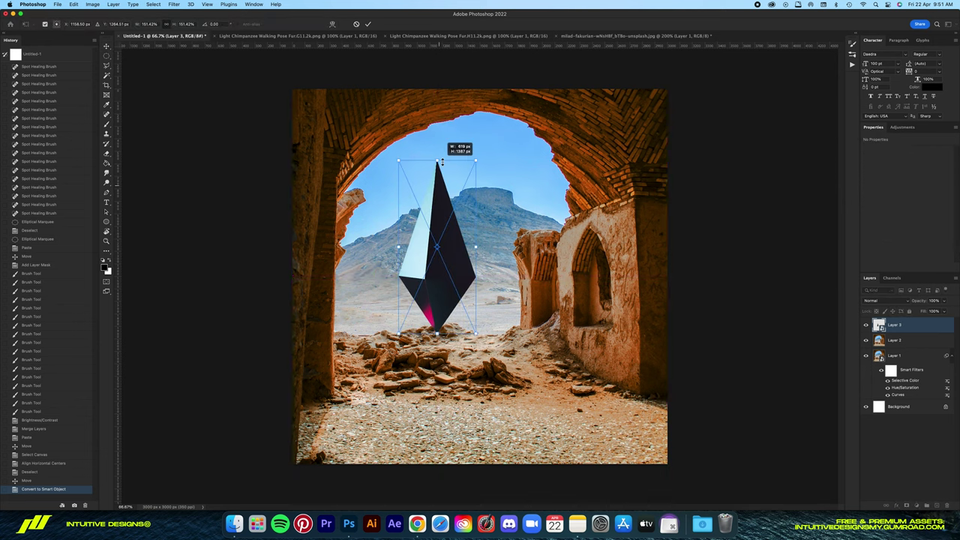
key(Return)
mouse_move(443, 248)
mouse_down()
mouse_move(453, 267)
mouse_move(462, 242)
mouse_up()
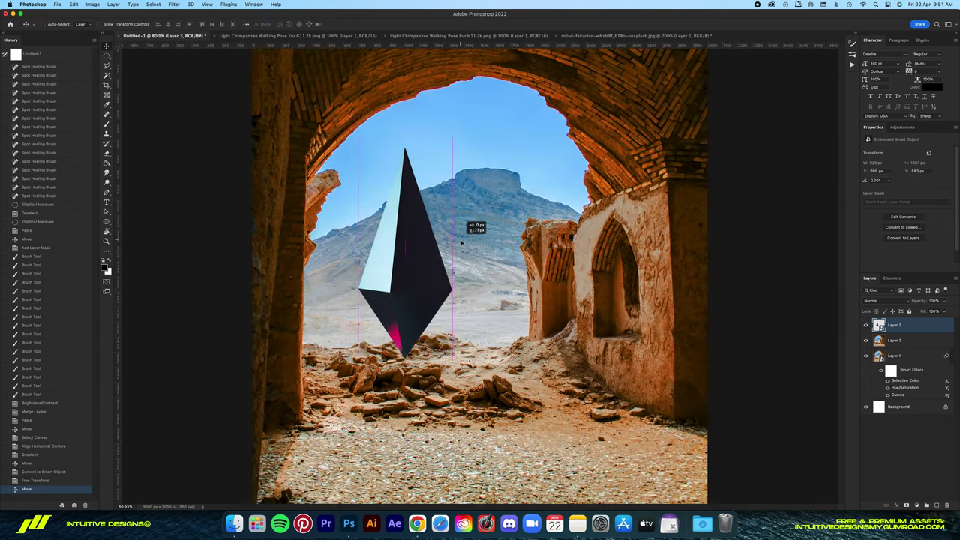
- Paste a second copy of the crystal into the composite
key(ctrl+a)
key(ctrl+minus)
key(ctrl+minus)
key(ctrl+plus)
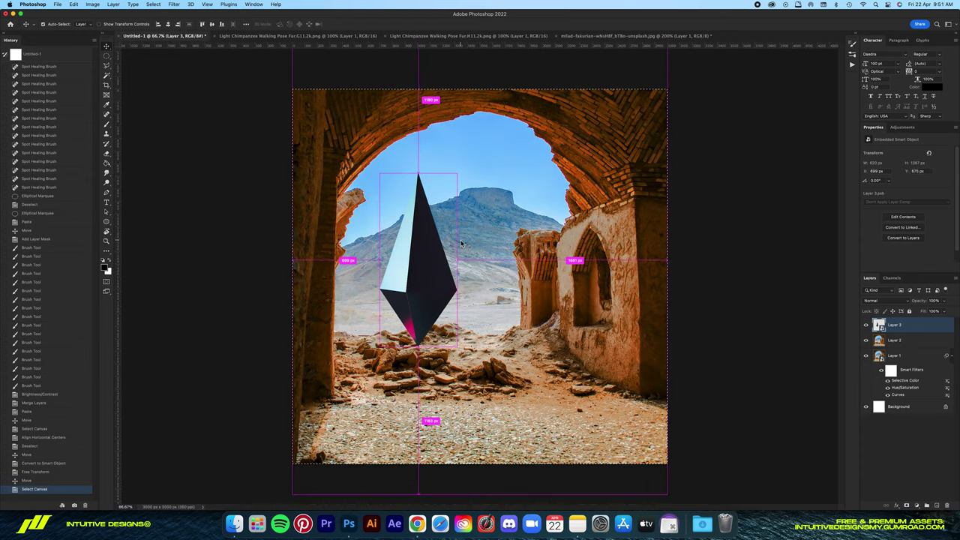
key(ctrl+v)
key(ctrl+d)
- Hide the original crystal and apply Curves lifting the copy's midtones and shadows
click(867, 340)
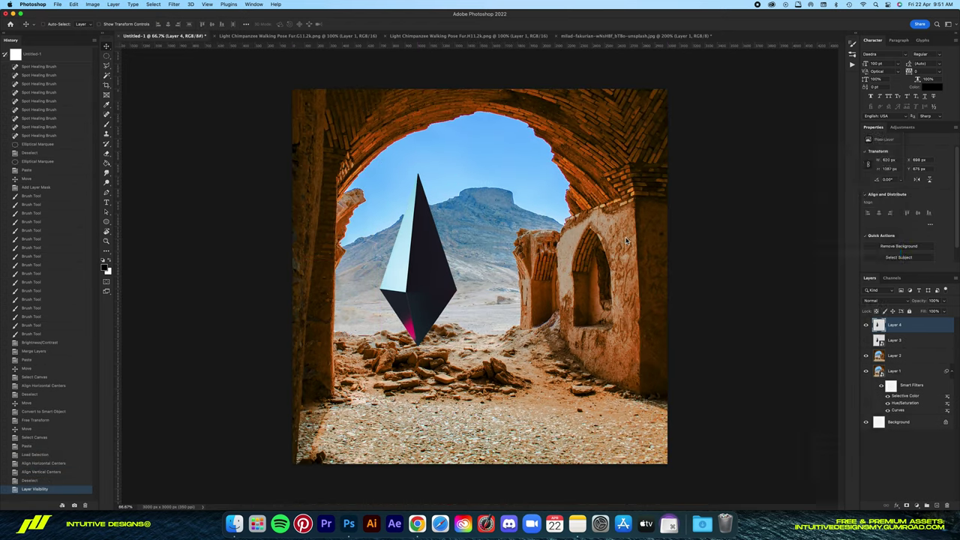
key(ctrl+m)
mouse_move(698, 246)
mouse_down()
mouse_move(698, 229)
mouse_move(738, 188)
mouse_up()
click(692, 250)
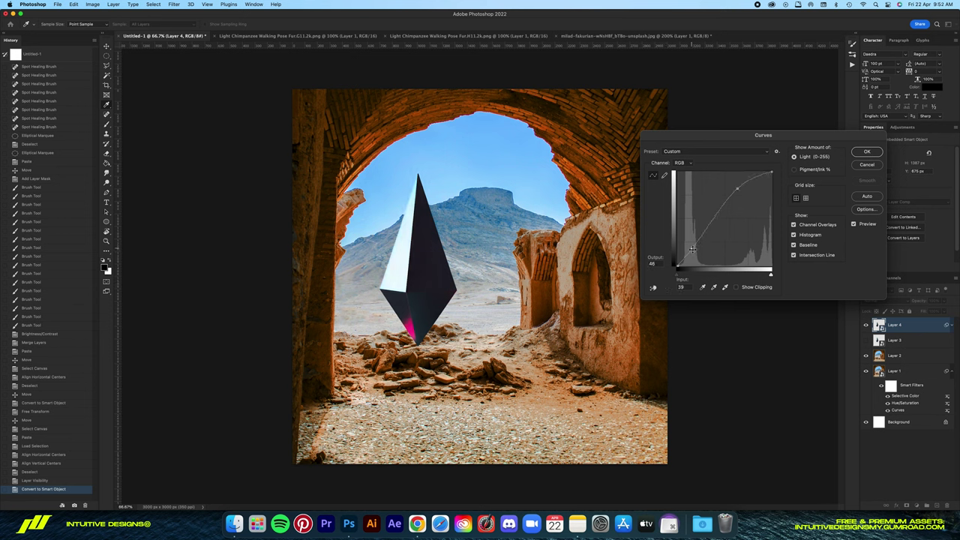
drag(692, 250, 711, 214)
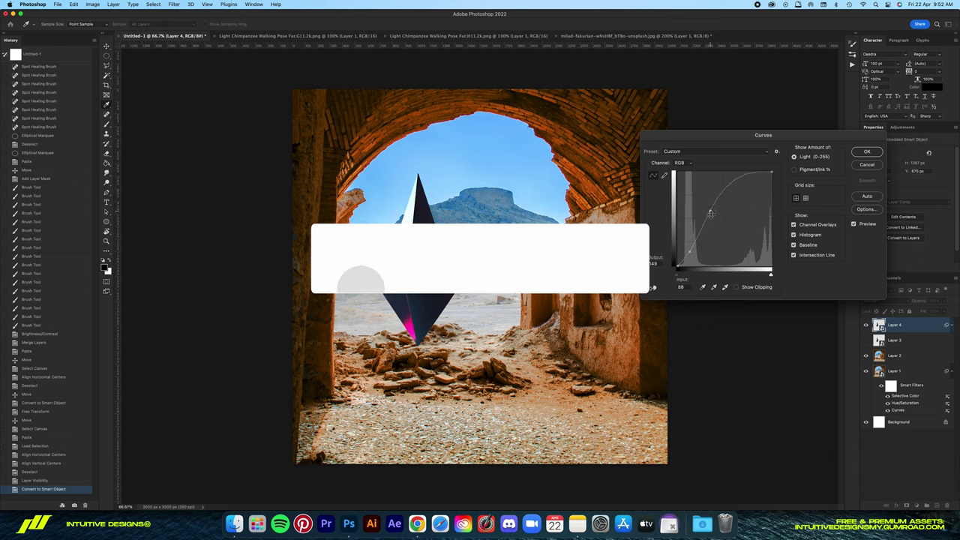
click(866, 153)
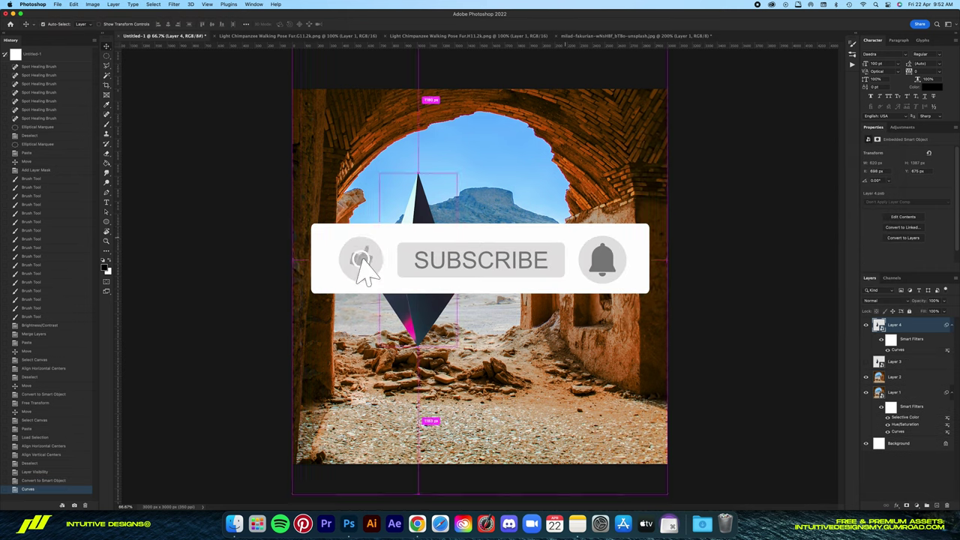
- Open Selective Color and set the Magentas' magenta to -100
click(92, 3)
click(216, 128)
key(super+1)
click(739, 317)
click(724, 362)
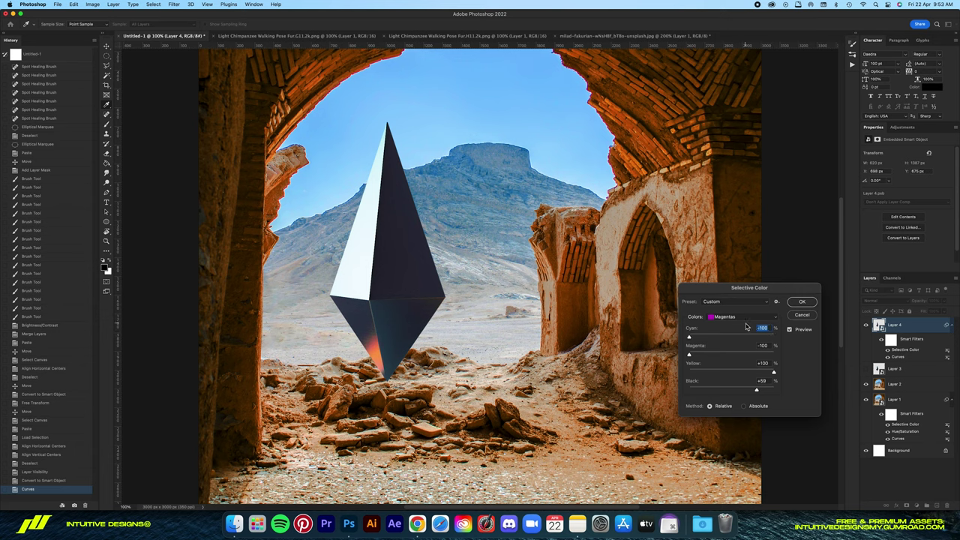
- Pull cyan out of the Blues, then step through the Cyans, Reds and Whites ranges
click(739, 316)
drag(731, 337, 717, 338)
click(739, 317)
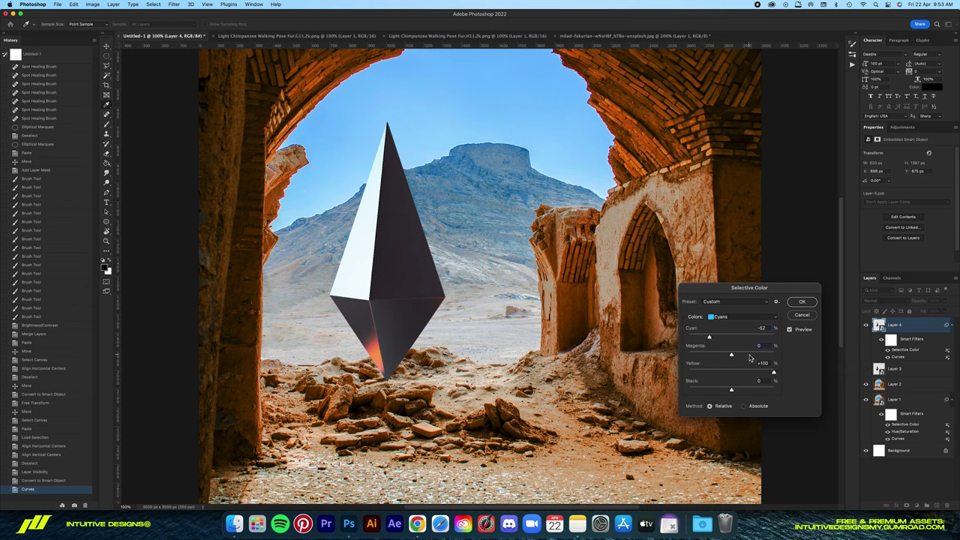
click(739, 317)
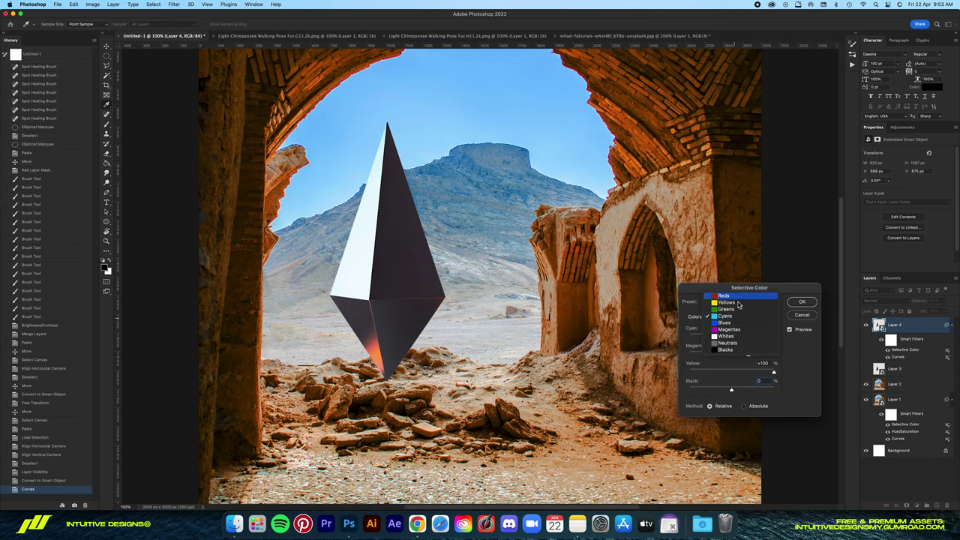
click(721, 294)
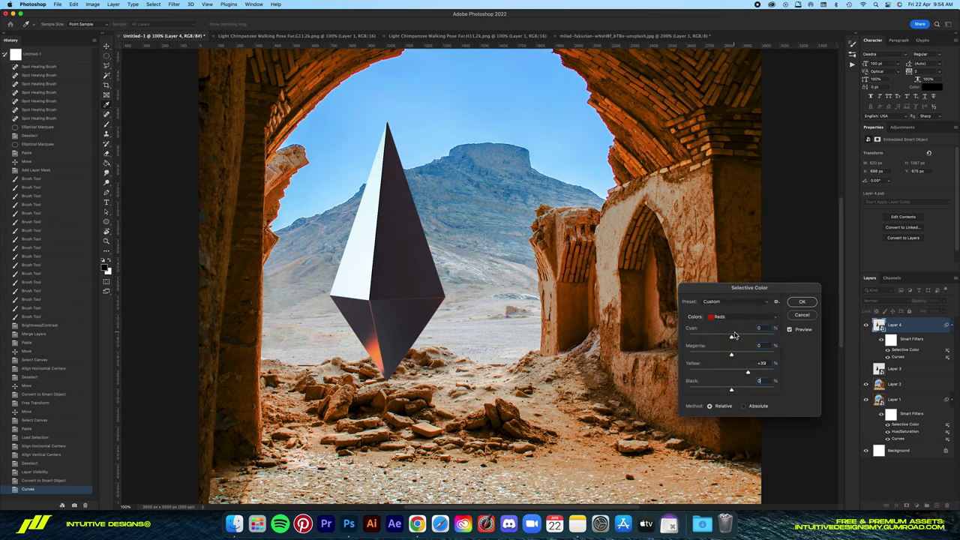
click(760, 321)
click(734, 350)
- Enter the Whites yellow and black values, apply the grade, and nudge the crystal right
text(00)
key(Tab)
text(100)
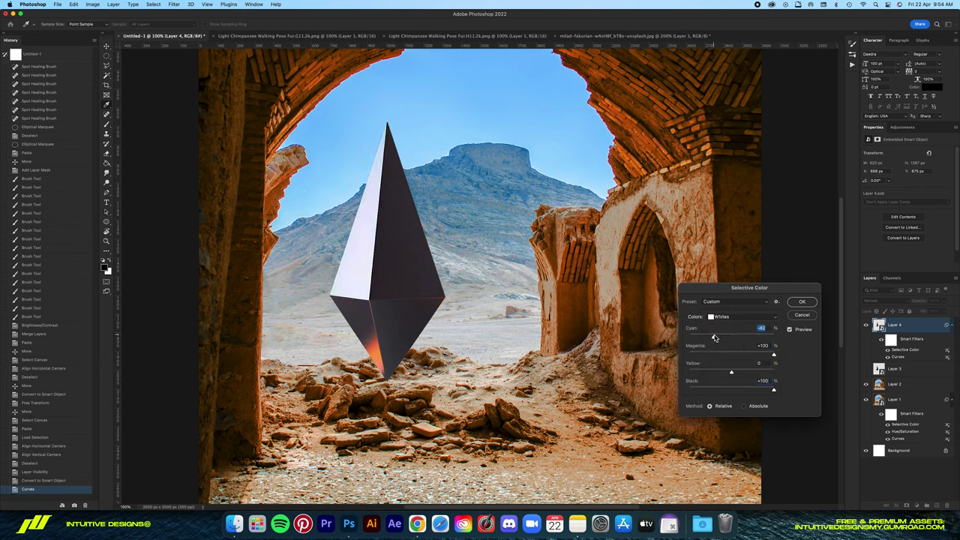
text(0)
click(802, 303)
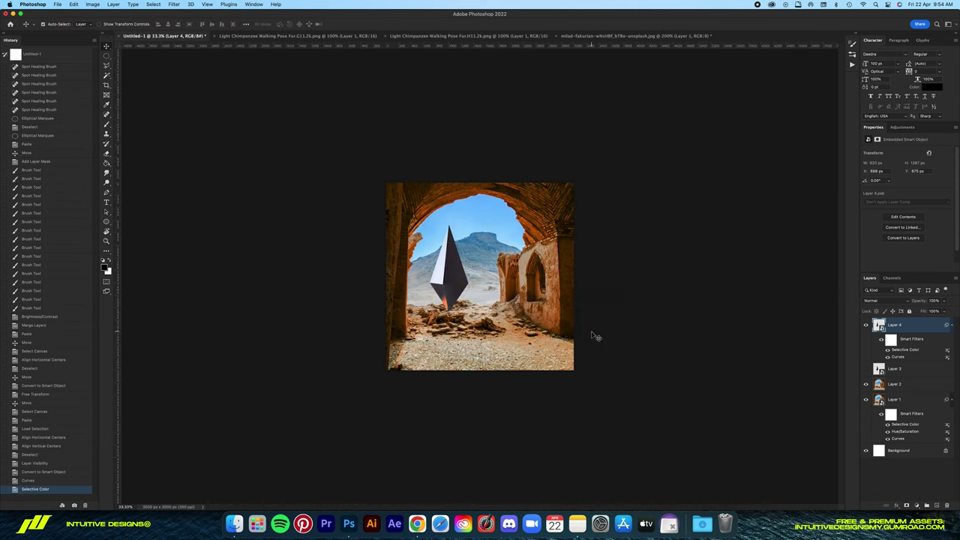
key(super+1)
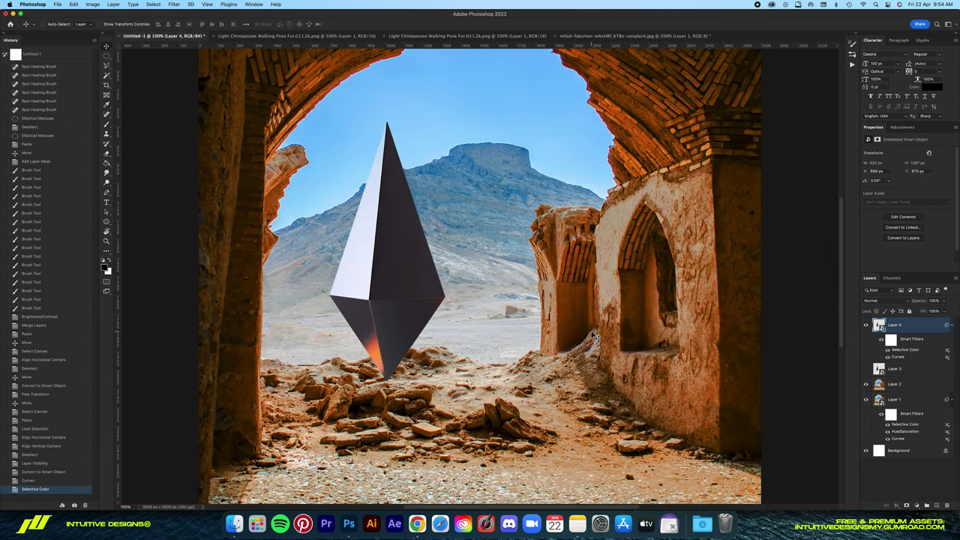
key(shift+Right)
- Paste the chimpanzee into the composite, flip it horizontally, and scale it to about 45% at lower right
click(420, 35)
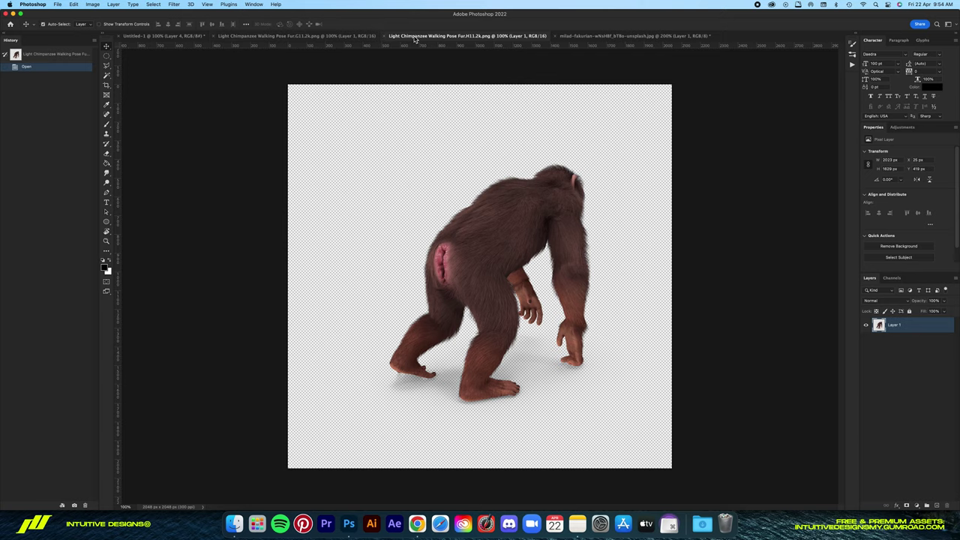
key(super+a)
key(super+c)
click(165, 35)
key(super+v)
key(super+t)
right_click(530, 289)
click(565, 466)
key(super+minus)
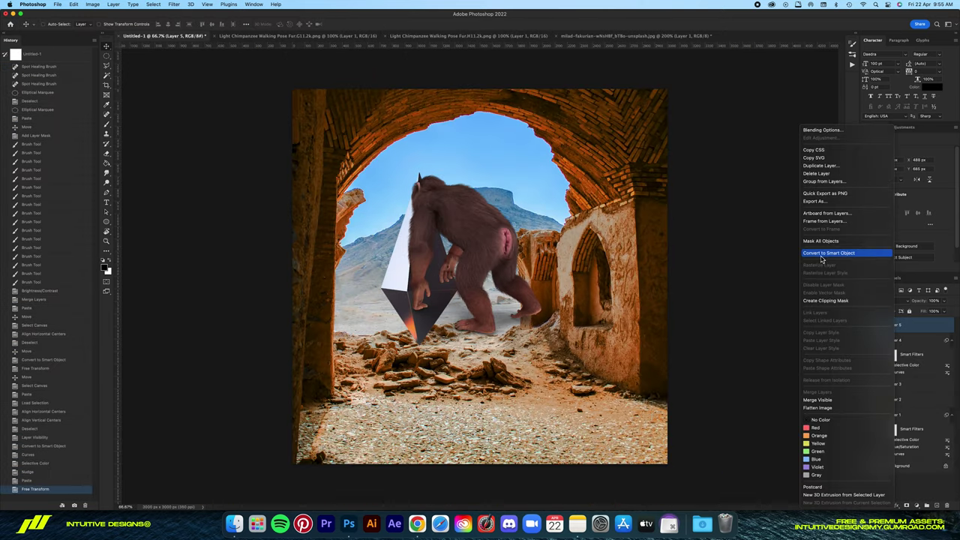
drag(481, 276, 552, 369)
drag(678, 268, 561, 337)
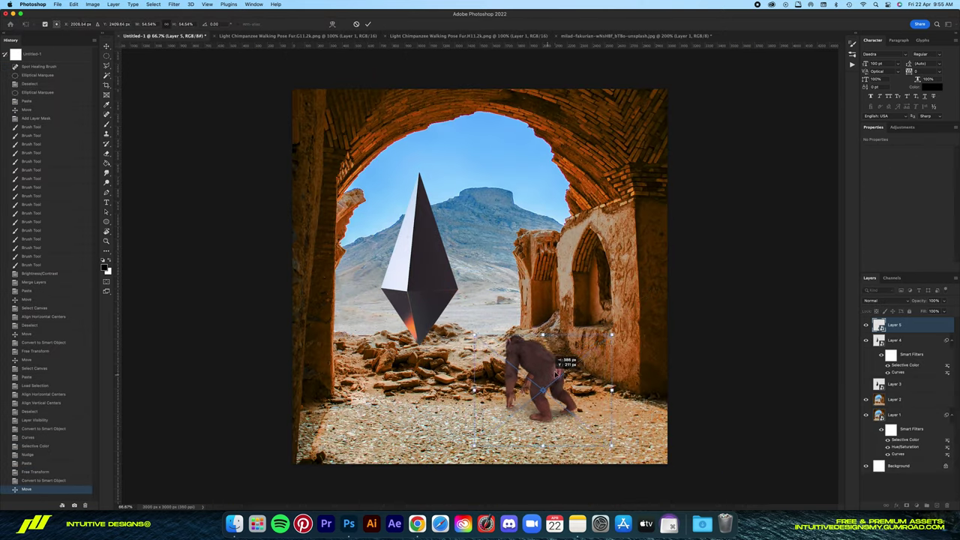
mouse_move(487, 398)
mouse_down()
mouse_move(552, 338)
mouse_move(559, 364)
mouse_up()
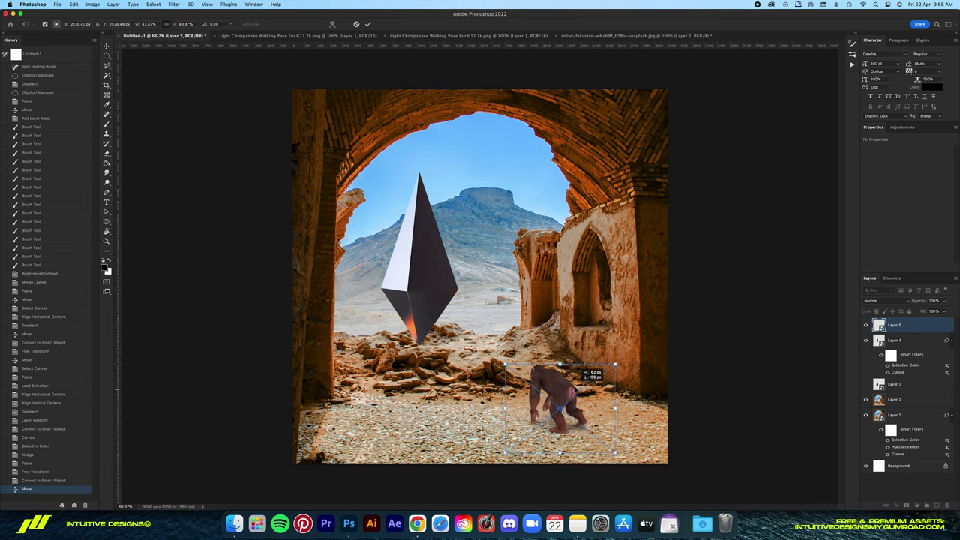
key(Return)
- Paste and flip another chimpanzee, then cancel and undo the extra copy
scroll(578, 390, up, 2)
click(296, 36)
key(super+a)
key(super+c)
click(166, 35)
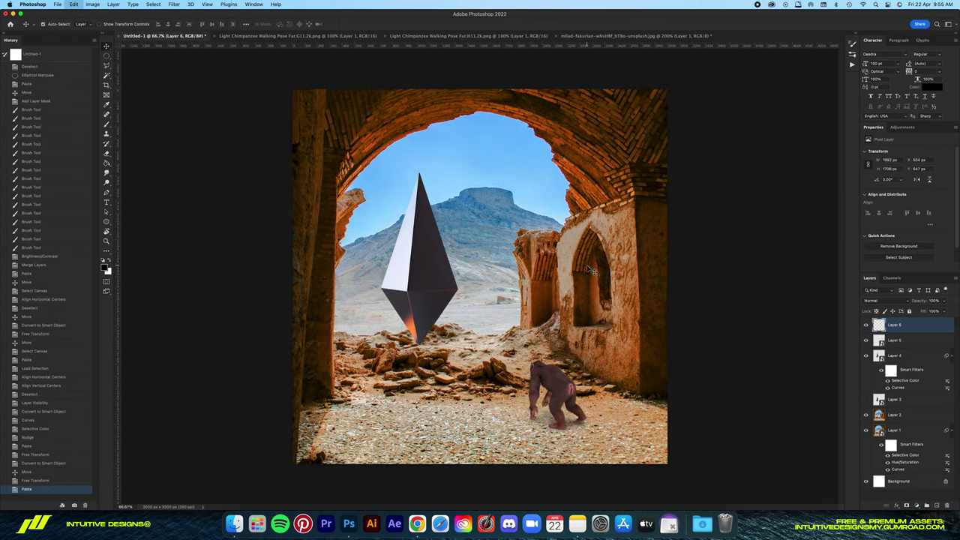
key(super+v)
key(super+t)
right_click(546, 257)
click(568, 436)
key(Escape)
key(super+z)
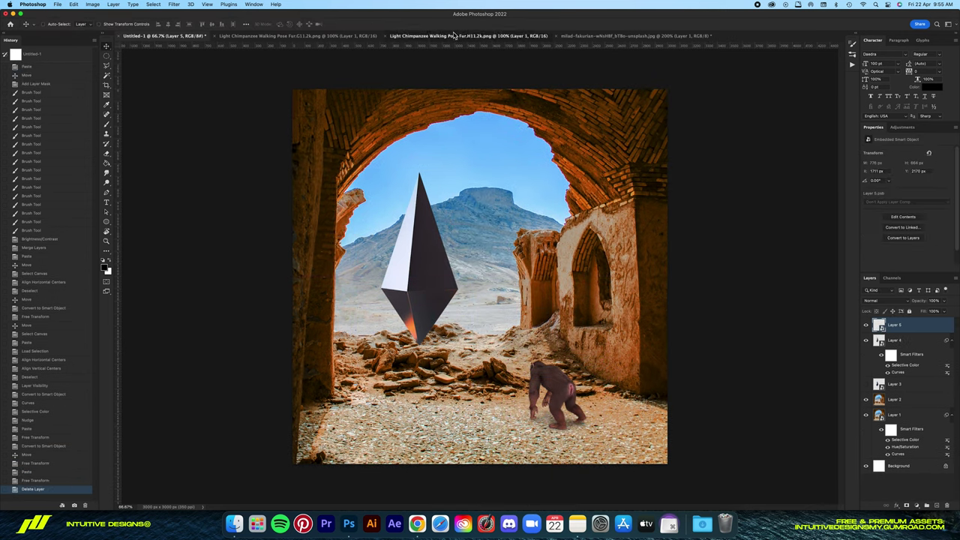
- Paste the second chimpanzee pose into the composite and flip it horizontally
click(466, 35)
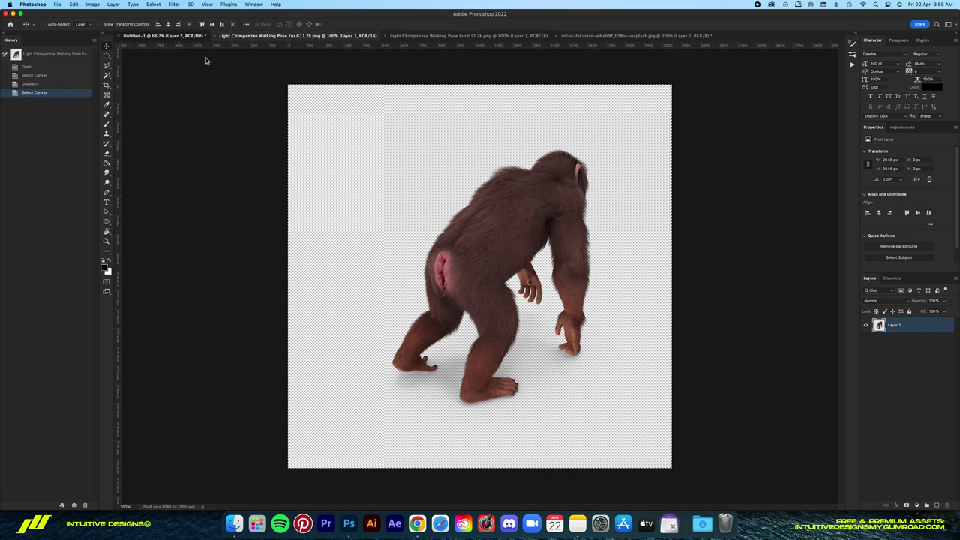
click(165, 36)
key(super+v)
key(super+t)
right_click(561, 255)
click(578, 427)
key(Return)
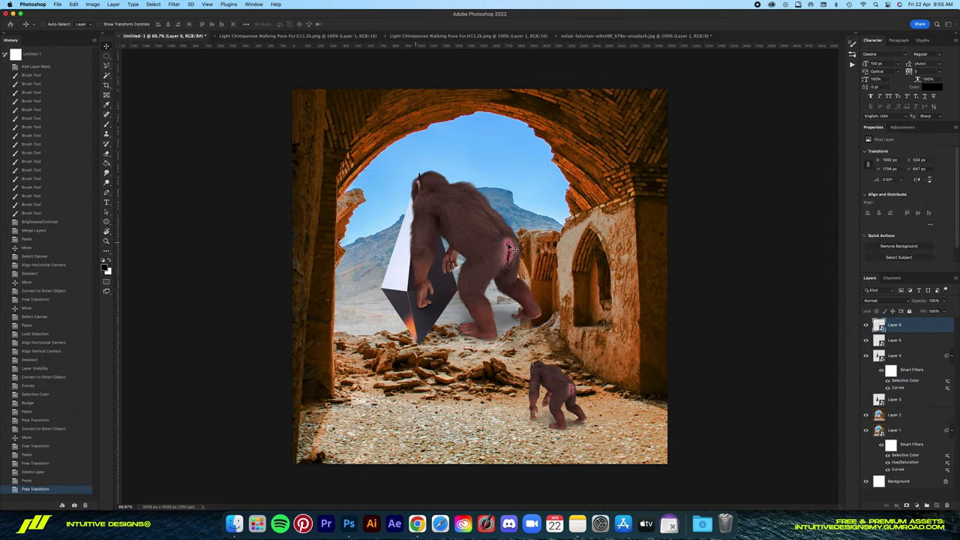
- Shrink the second chimpanzee, place it at lower right, and hide the first one
key(super+t)
drag(604, 169, 525, 233)
mouse_move(468, 238)
mouse_down()
mouse_move(557, 396)
mouse_move(551, 389)
mouse_up()
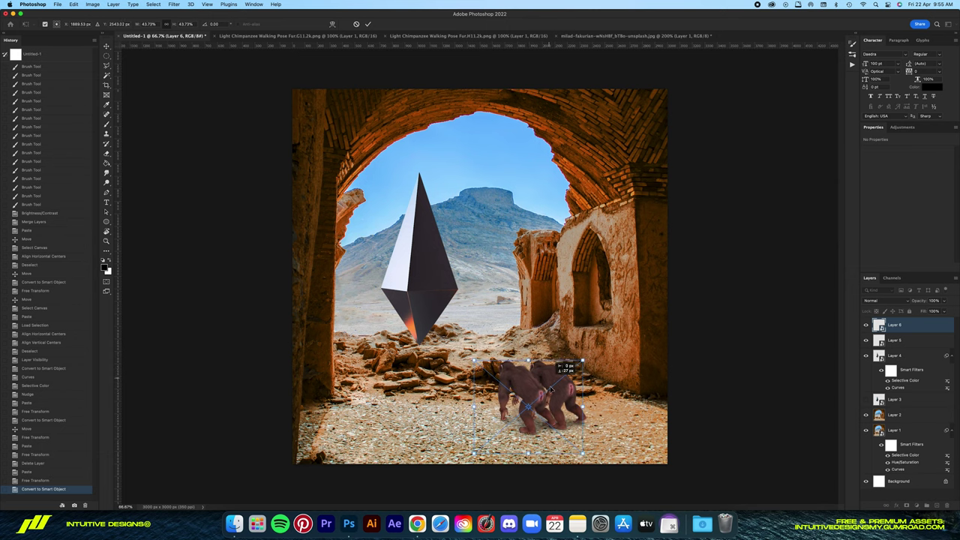
key(Return)
drag(553, 432, 534, 459)
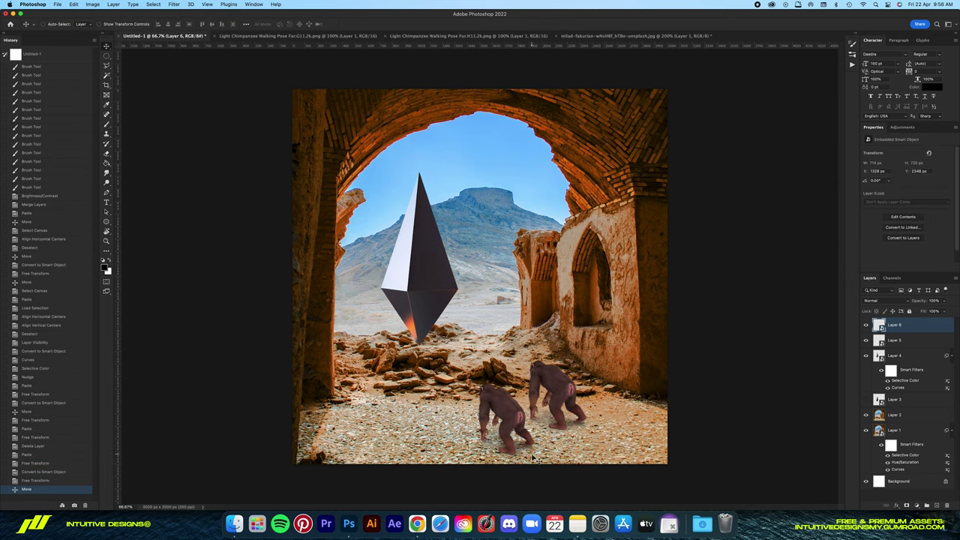
click(867, 341)
drag(503, 420, 553, 403)
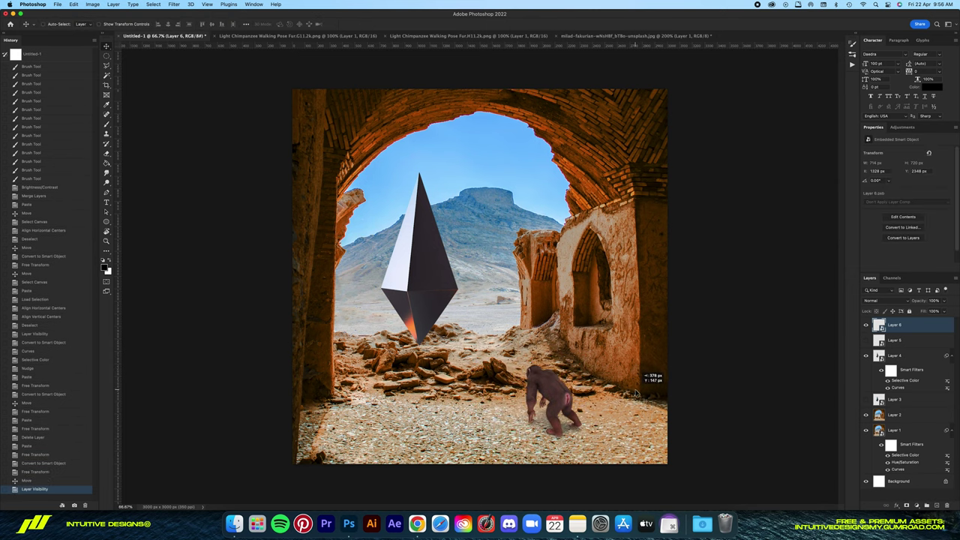
key(super+minus)
- Re-grade the crystal's Selective Color Blacks to cyan +15 and black 16
scroll(636, 394, up, 5)
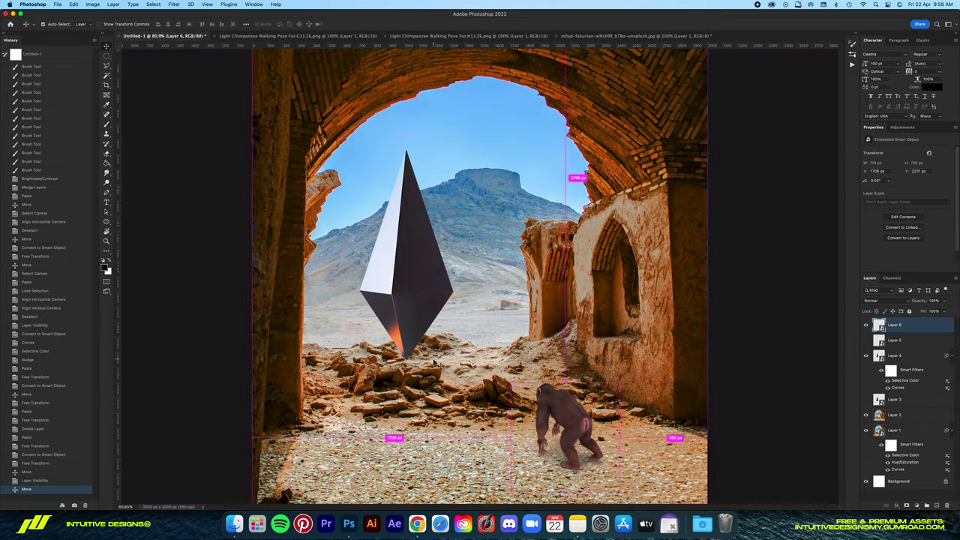
double_click(903, 381)
click(742, 317)
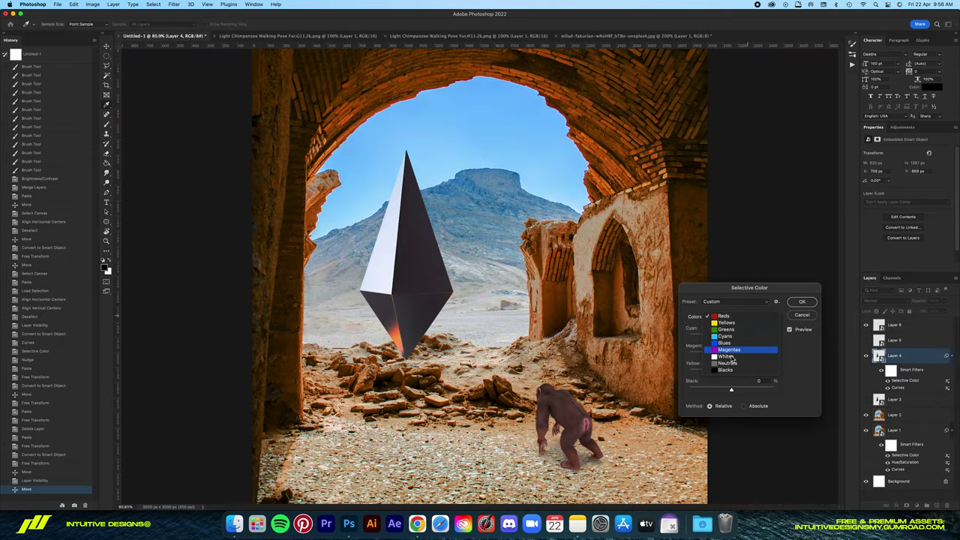
click(721, 390)
drag(731, 336, 747, 338)
key(super+1)
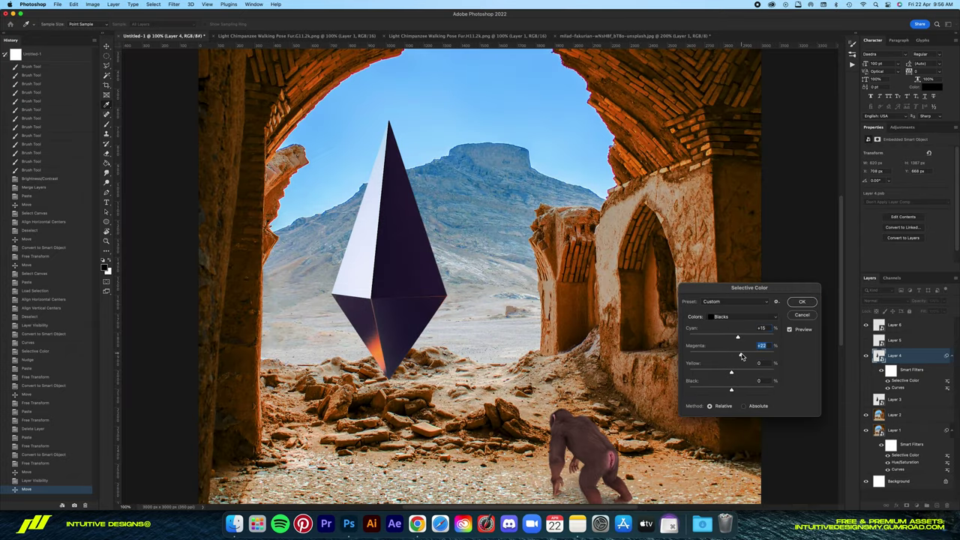
mouse_move(731, 372)
mouse_down()
mouse_move(748, 391)
mouse_move(736, 392)
mouse_up()
key(Return)
- Save the composite as monkey.psd
key(ctrl+s)
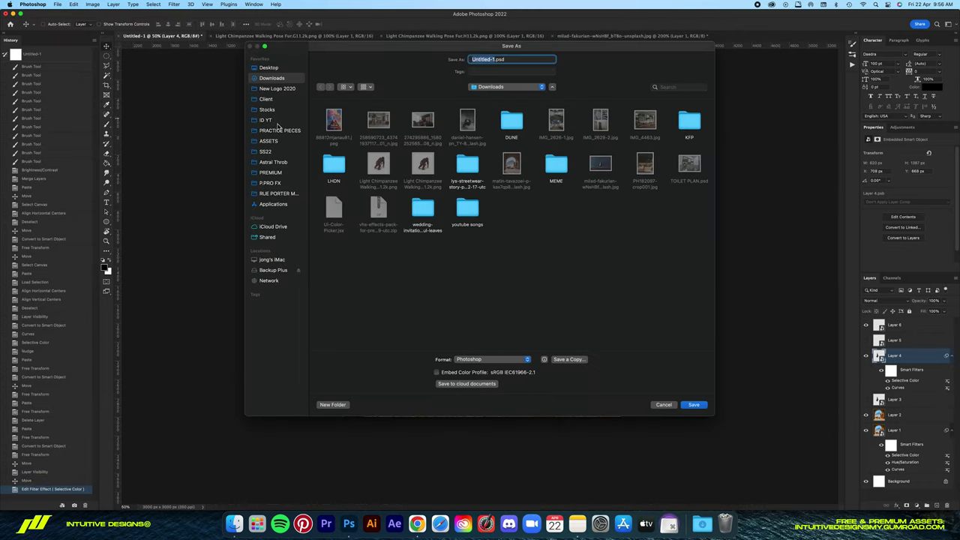
text(monkey)
click(275, 130)
key(Return)
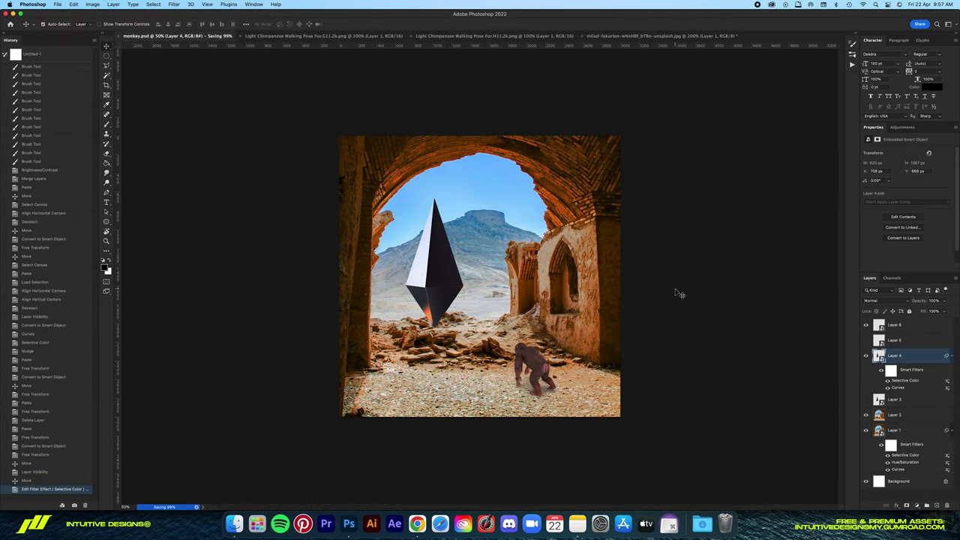
- Try moving and tilting the visible chimpanzee, then undo both transforms
key(ctrl+plus)
click(895, 325)
key(ctrl+t)
mouse_move(575, 427)
mouse_down()
mouse_move(529, 358)
mouse_move(516, 318)
mouse_up()
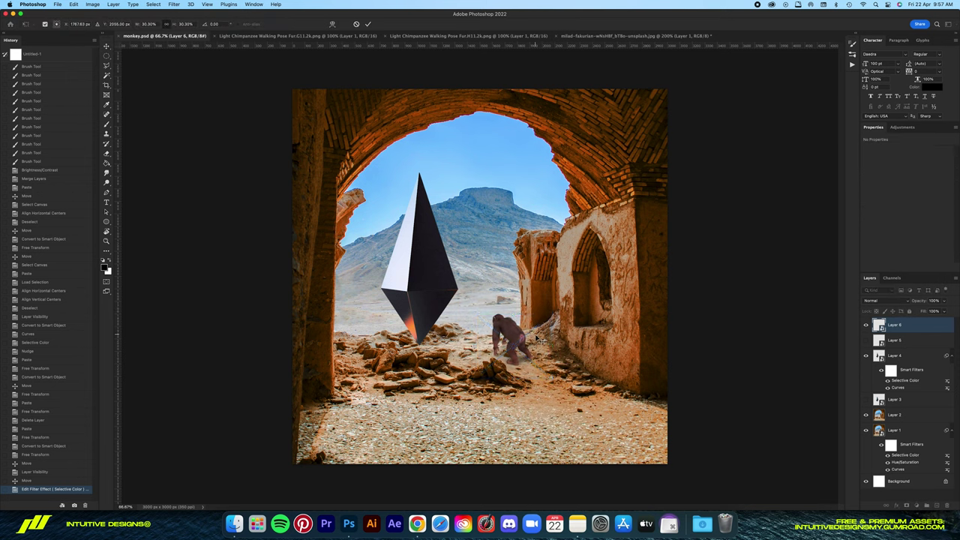
key(Return)
key(ctrl+z)
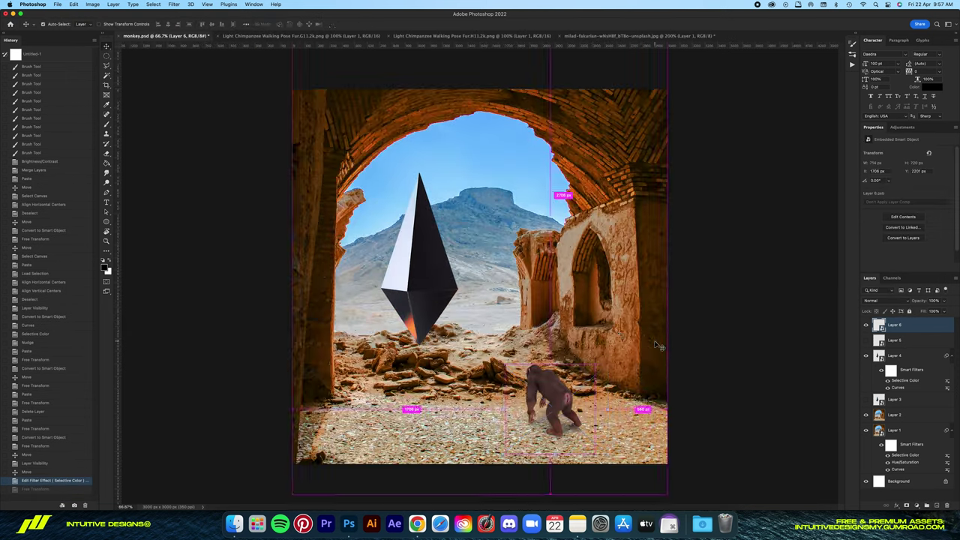
key(ctrl+t)
drag(658, 346, 640, 325)
key(Return)
key(ctrl+z)
- Show the first chimpanzee pose (Layer 5) and hide the second (Layer 6)
click(54, 492)
click(866, 339)
click(900, 340)
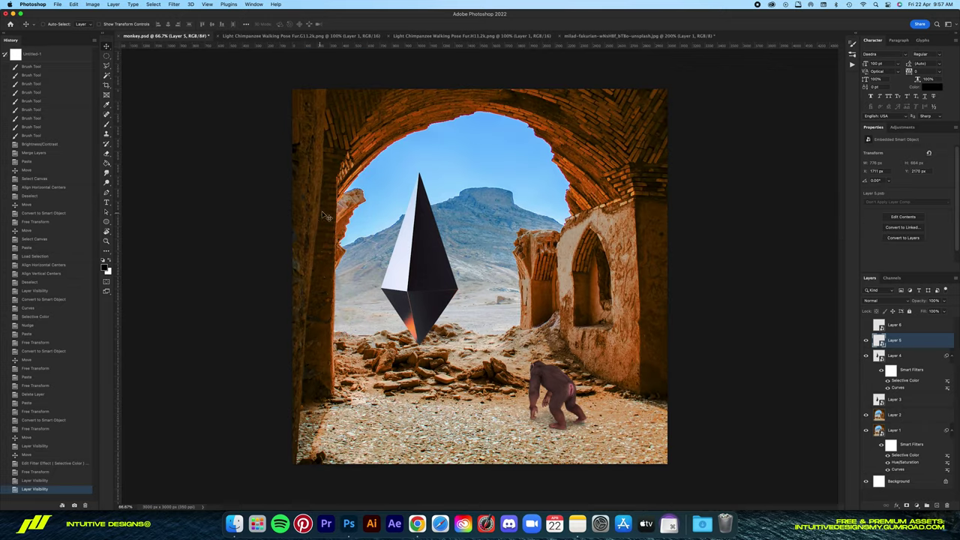
- Start a Curves adjustment on the chimpanzee, lifting a point from 180 to 190
click(93, 4)
mouse_move(120, 39)
click(220, 39)
drag(694, 251, 694, 255)
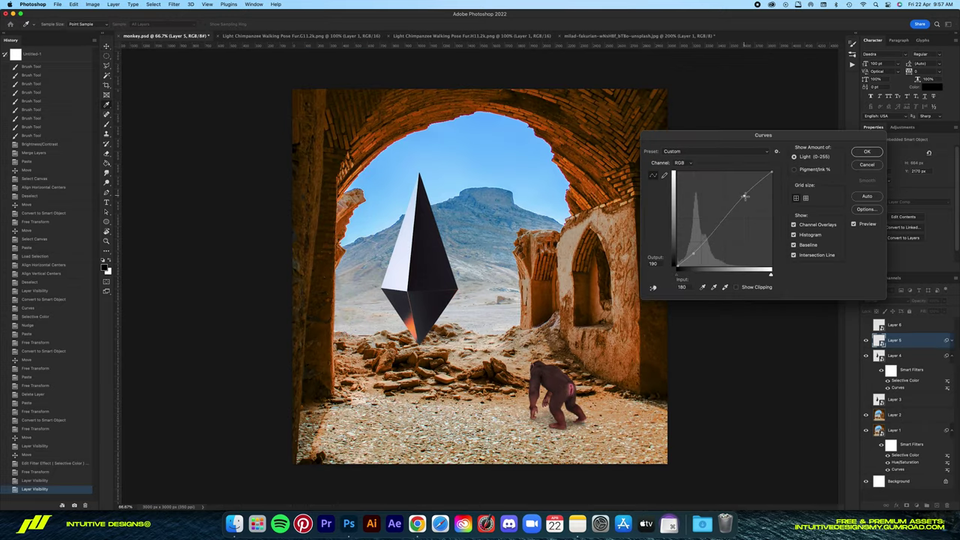
- Apply the curves, then fill out the pink rump inside the chimpanzee smart object
click(867, 151)
double_click(879, 340)
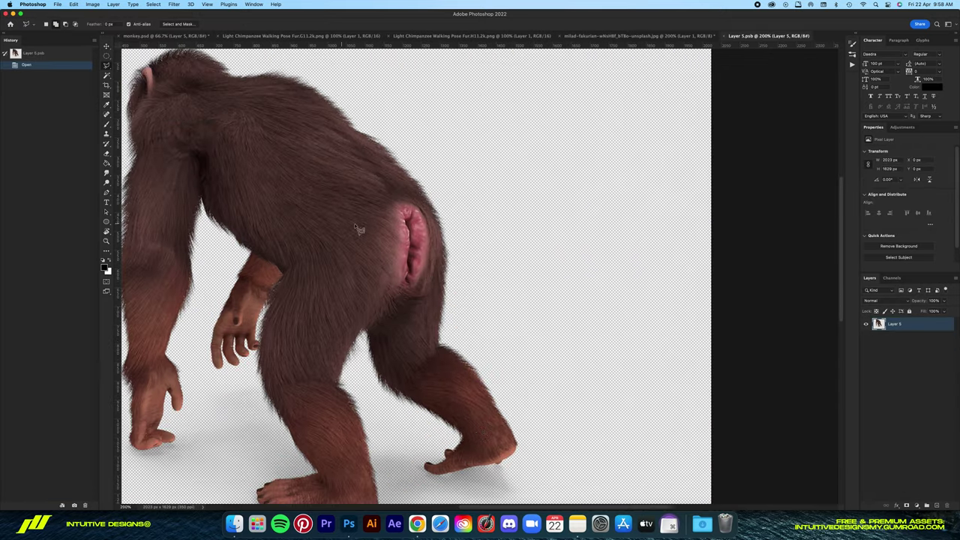
double_click(382, 229)
click(383, 286)
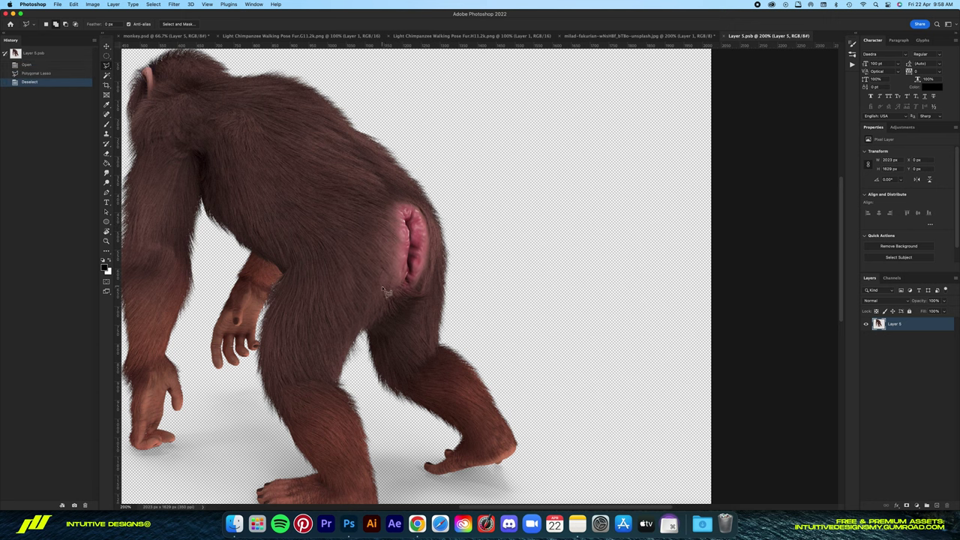
click(383, 196)
click(407, 187)
double_click(405, 301)
key(shift+BackSpace)
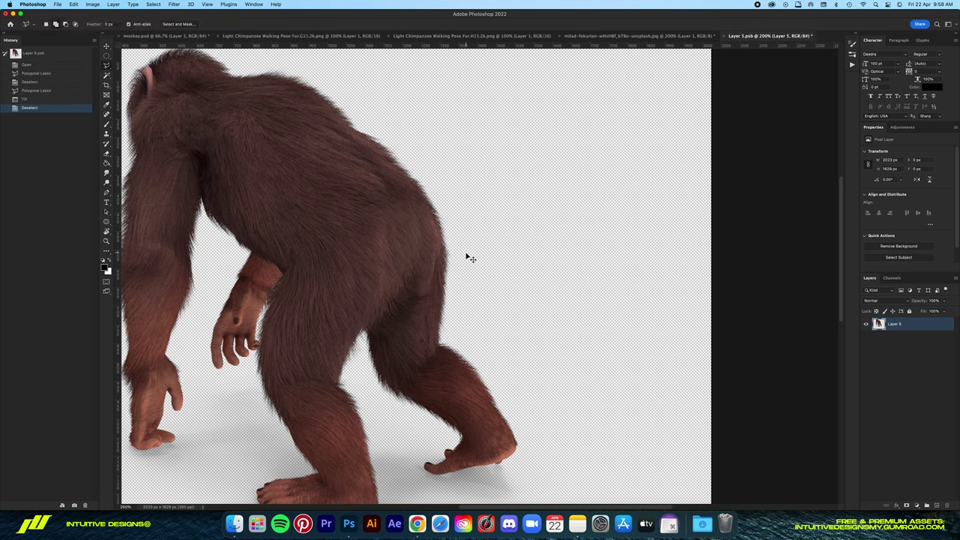
- Save and close the smart object, then add a new empty layer above the chimpanzee
key(super+s)
key(super+w)
key(super+minus)
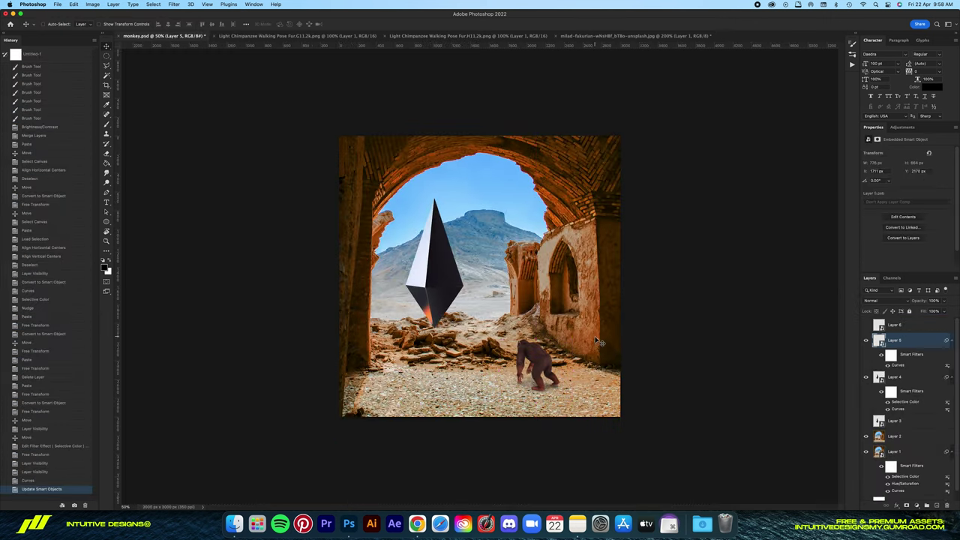
key(super+plus)
key(super+plus)
click(936, 506)
- Clip the new layer to the chimpanzee and select Layer 5
key(super+alt+g)
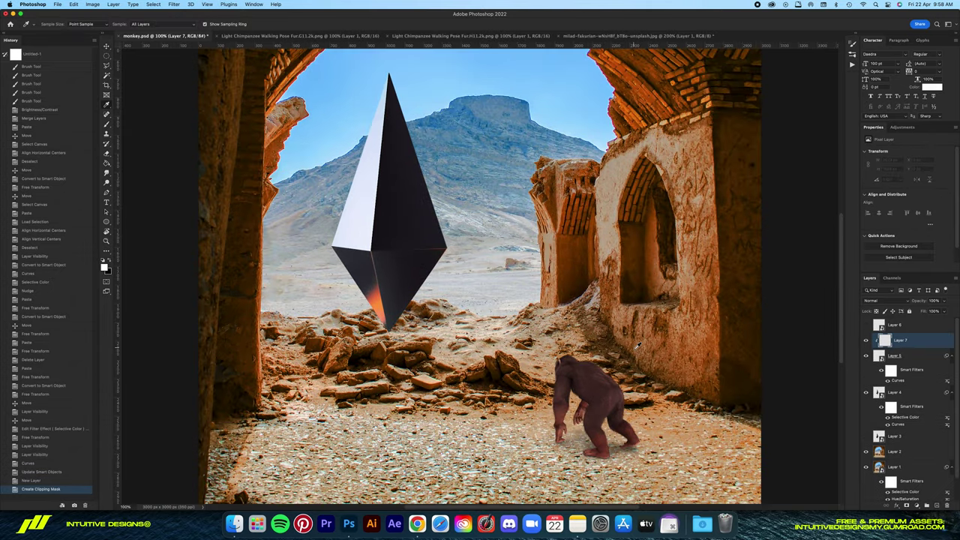
scroll(636, 352, down, 2)
click(894, 355)
- Apply Selective Color: reds toward cyan with added black, yellows toward cyan, neutrals less yellow
click(93, 3)
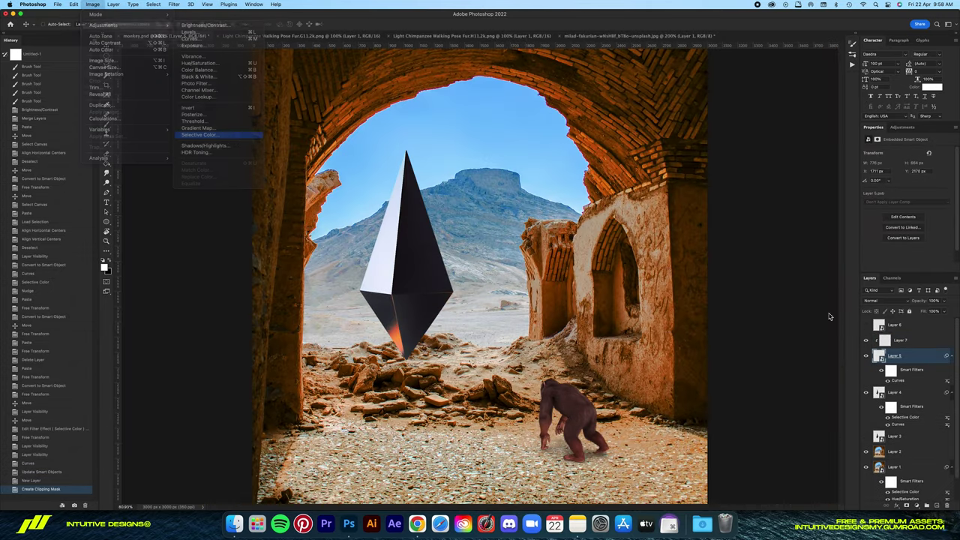
click(203, 159)
mouse_move(732, 337)
mouse_down()
mouse_move(711, 337)
mouse_move(773, 356)
mouse_up()
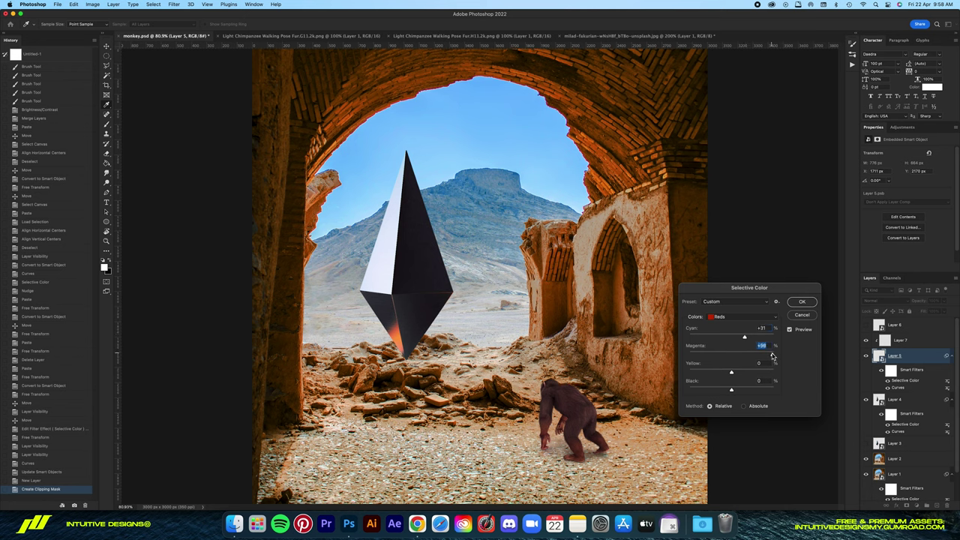
key(super+z)
drag(731, 389, 750, 391)
click(742, 317)
drag(731, 337, 797, 343)
click(745, 322)
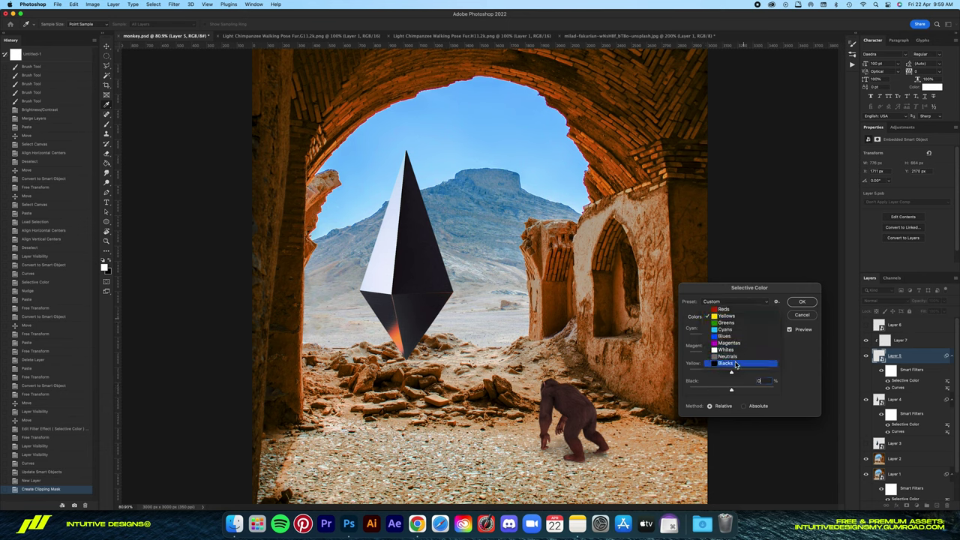
click(728, 358)
drag(732, 372, 733, 375)
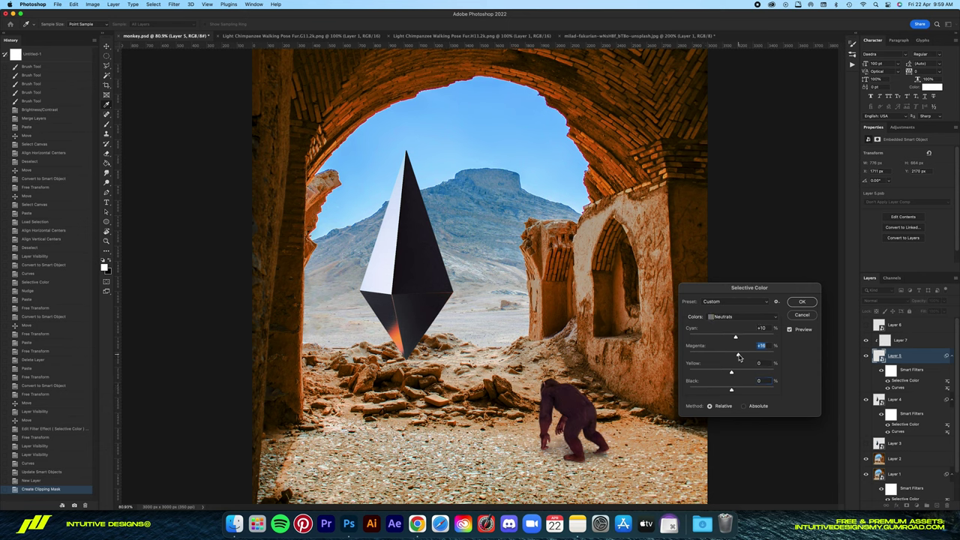
click(801, 302)
- Apply a Curves adjustment and tilt the chimpanzee about 5.5°
key(super+m)
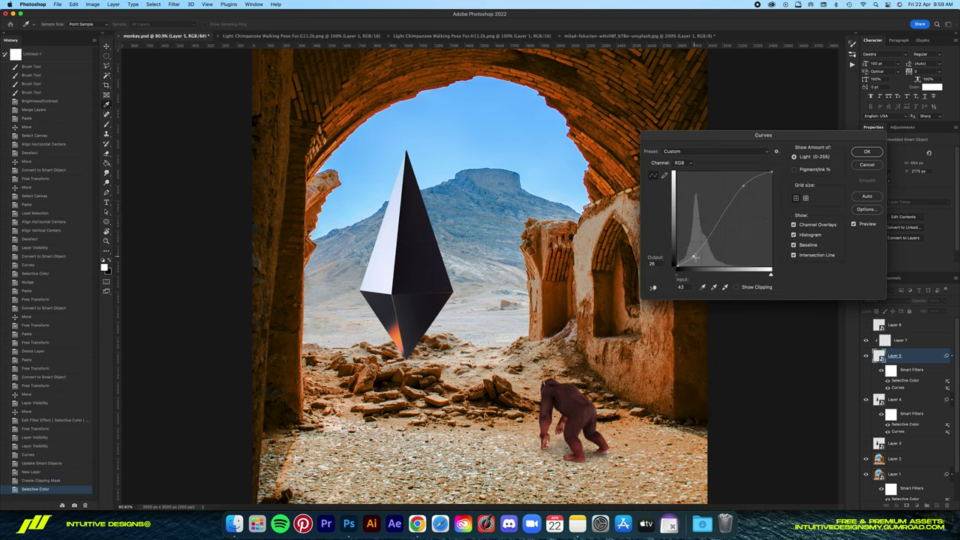
key(Return)
key(super+minus)
key(super+minus)
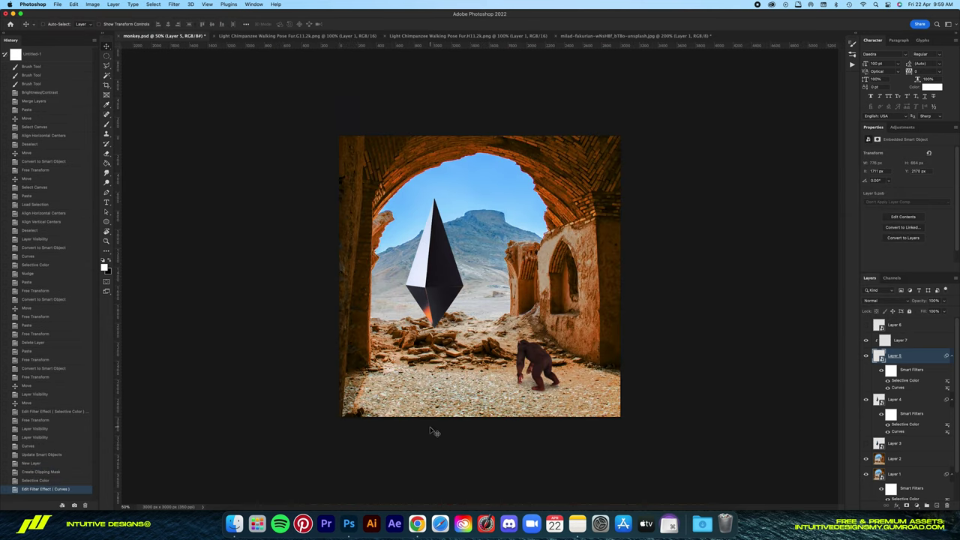
mouse_move(559, 380)
mouse_down()
mouse_move(553, 391)
mouse_move(622, 369)
mouse_move(611, 304)
mouse_up()
key(super+z)
key(Return)
key(super+minus)
key(super+minus)
key(super+z)
key(super+z)
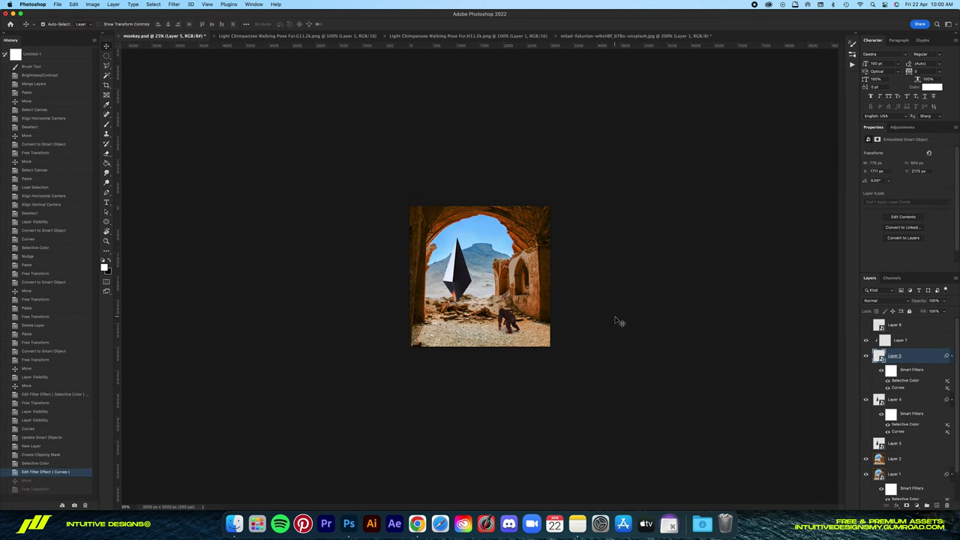
click(31, 489)
key(super+1)
- Re-edit the Selective Color filter so reds and yellows get cyan +100, then select Layer 7
double_click(906, 381)
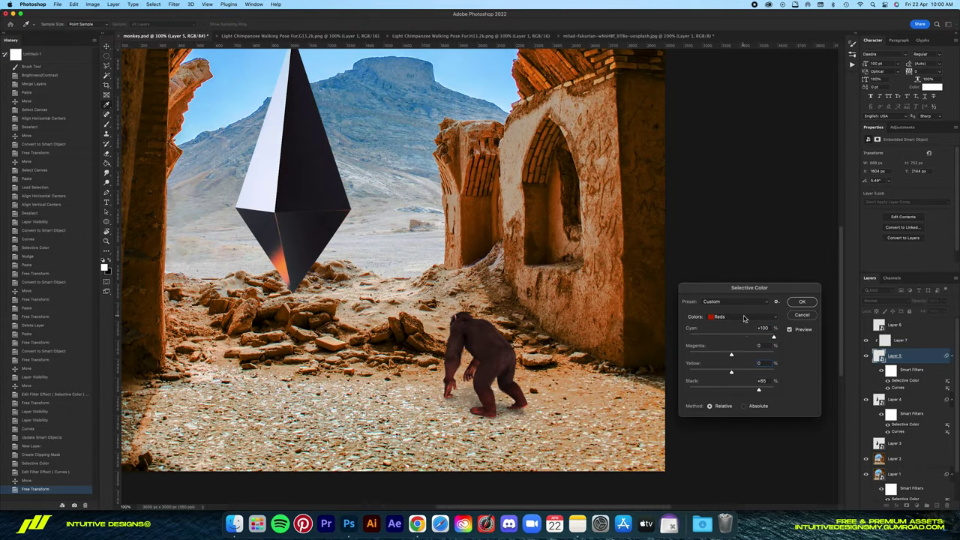
click(745, 319)
click(716, 329)
click(804, 302)
click(901, 340)
key(b)
scroll(488, 353, up, 3)
- Set Layer 7 to Soft Light and paint strokes over the chimpanzee's head
click(885, 301)
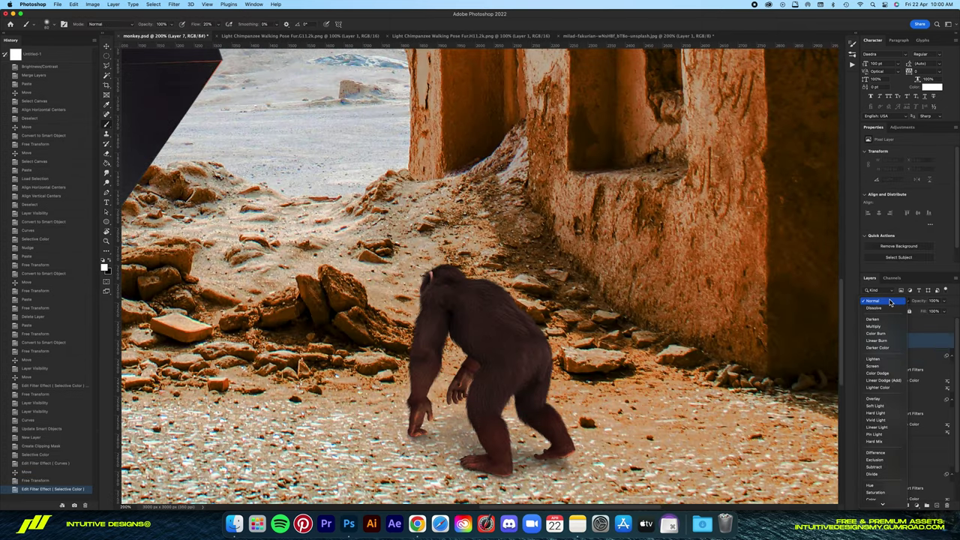
click(885, 323)
drag(426, 281, 439, 272)
mouse_move(432, 278)
mouse_down()
mouse_move(446, 270)
mouse_move(420, 315)
mouse_up()
drag(417, 409, 413, 432)
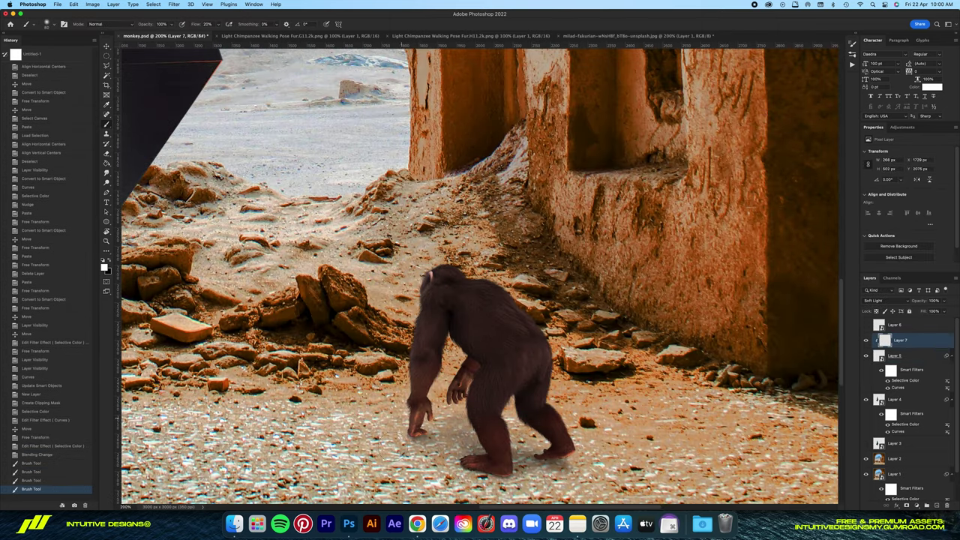
drag(427, 280, 439, 274)
drag(429, 279, 435, 273)
drag(429, 277, 432, 274)
drag(427, 279, 432, 274)
drag(427, 278, 432, 275)
drag(428, 279, 433, 275)
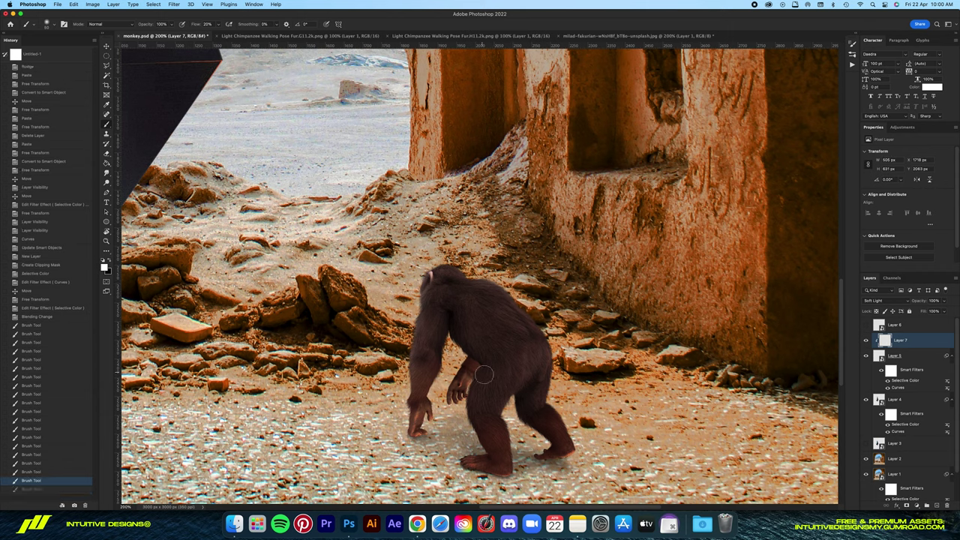
- Paint shading along the chimpanzee's lower body, arm and side, undoing the last stroke
drag(471, 390, 478, 458)
drag(474, 454, 484, 462)
mouse_move(465, 458)
mouse_down()
mouse_move(503, 459)
mouse_move(480, 471)
mouse_move(498, 409)
mouse_up()
mouse_move(501, 420)
mouse_down()
mouse_move(510, 372)
mouse_move(488, 328)
mouse_move(510, 337)
mouse_move(507, 384)
mouse_move(543, 406)
mouse_up()
drag(540, 334, 555, 353)
drag(569, 436, 570, 454)
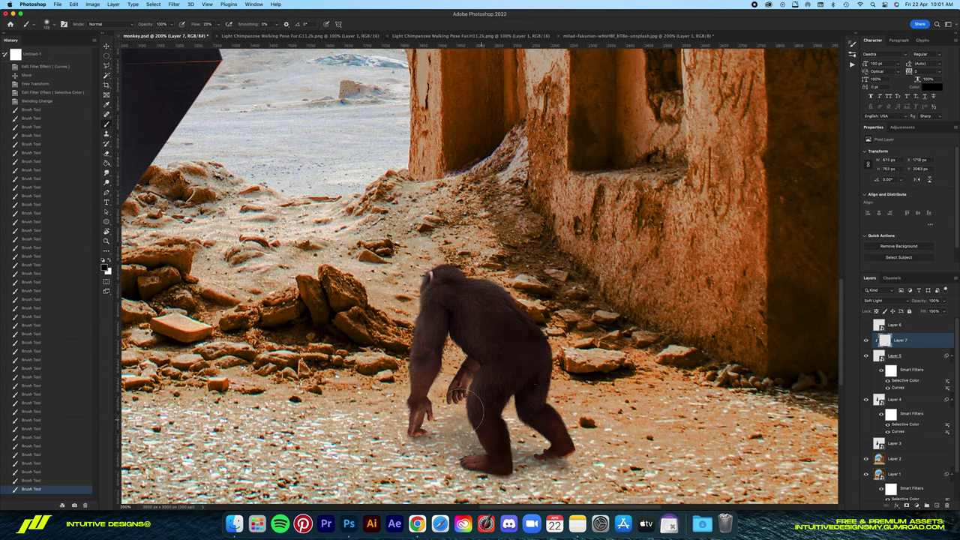
mouse_move(426, 399)
mouse_down()
mouse_move(438, 343)
mouse_move(483, 351)
mouse_move(469, 376)
mouse_up()
key(ctrl+z)
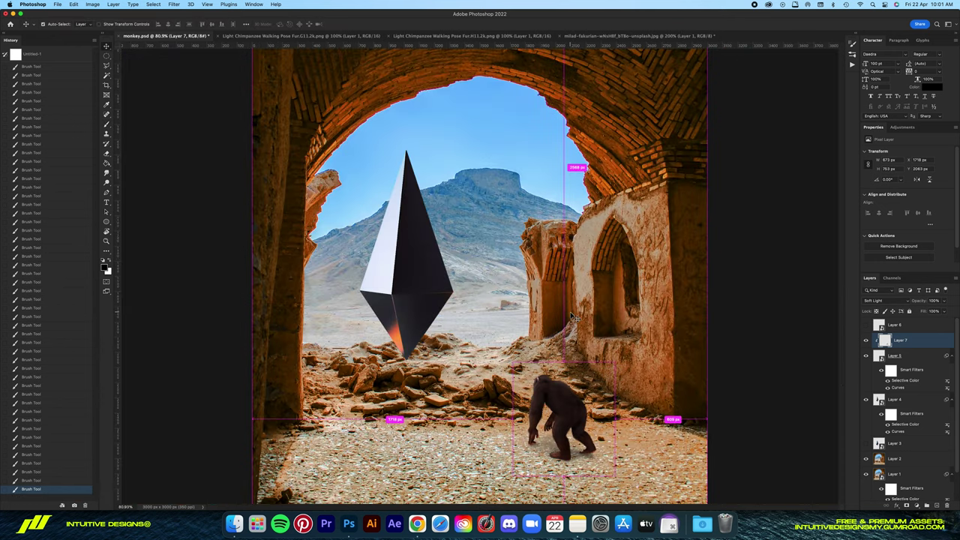
- Clear Layer 7 and sample a warm sand colour to repaint the fur with
key(ctrl+a)
key(Delete)
key(ctrl+d)
alt+click(422, 308)
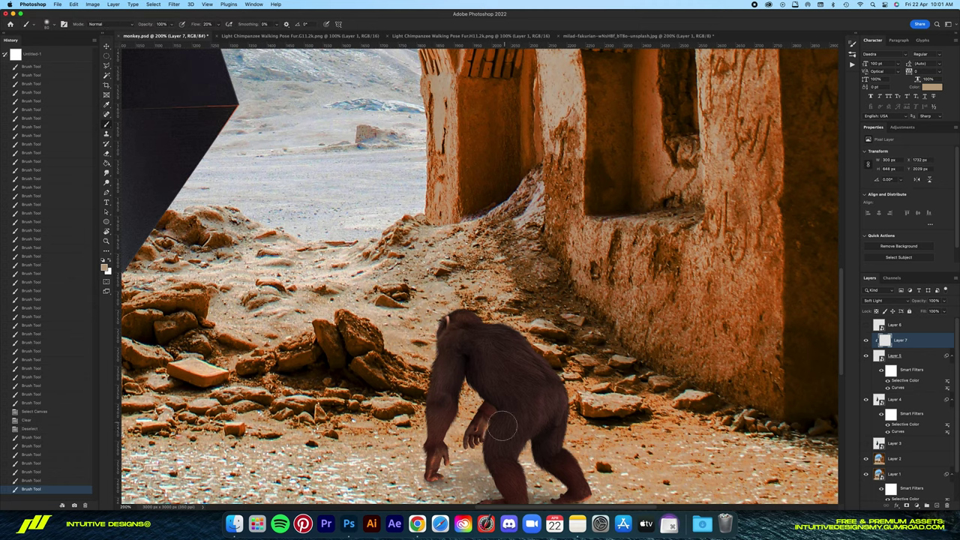
drag(496, 417, 498, 361)
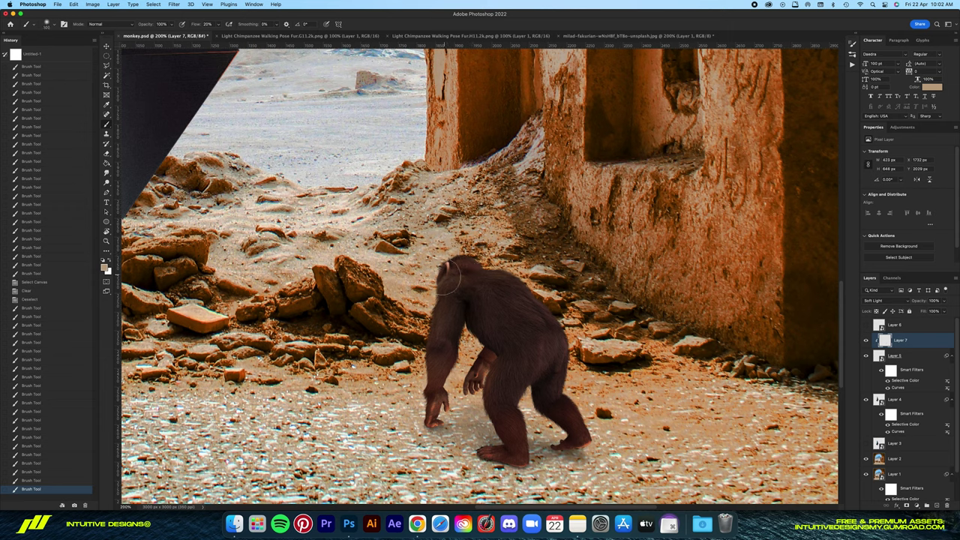
click(885, 301)
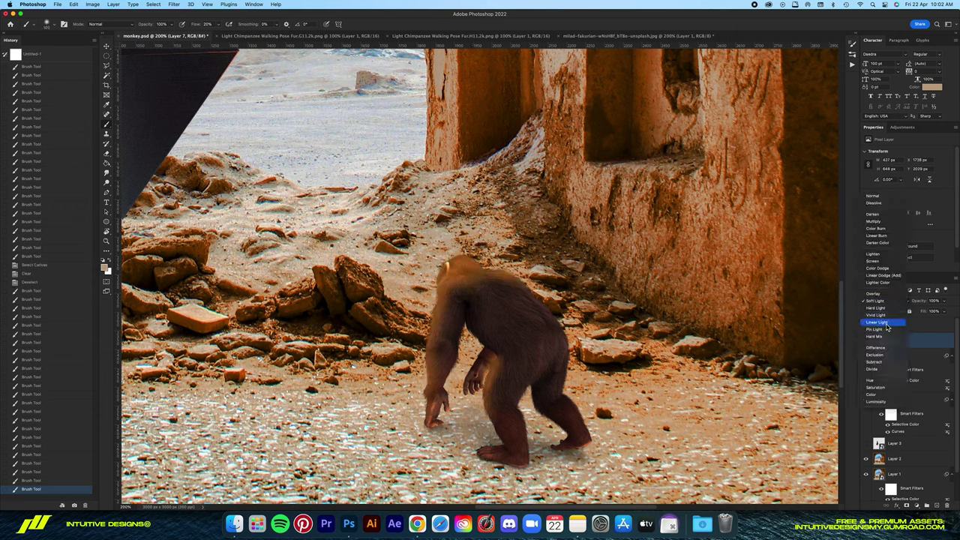
- Add a clipped shadow layer and darken the fur around the chimpanzee's hand and forearm
click(937, 507)
key(super+alt+g)
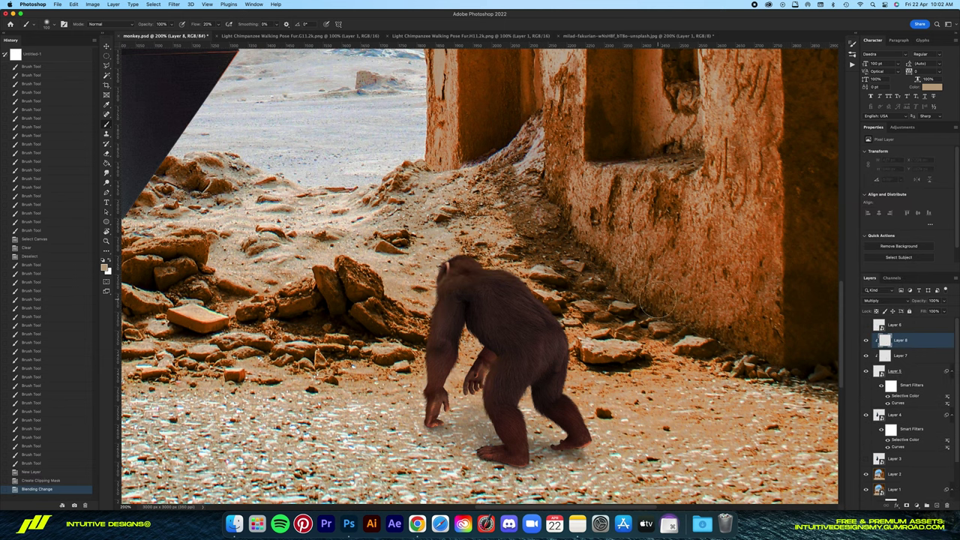
drag(445, 375, 433, 421)
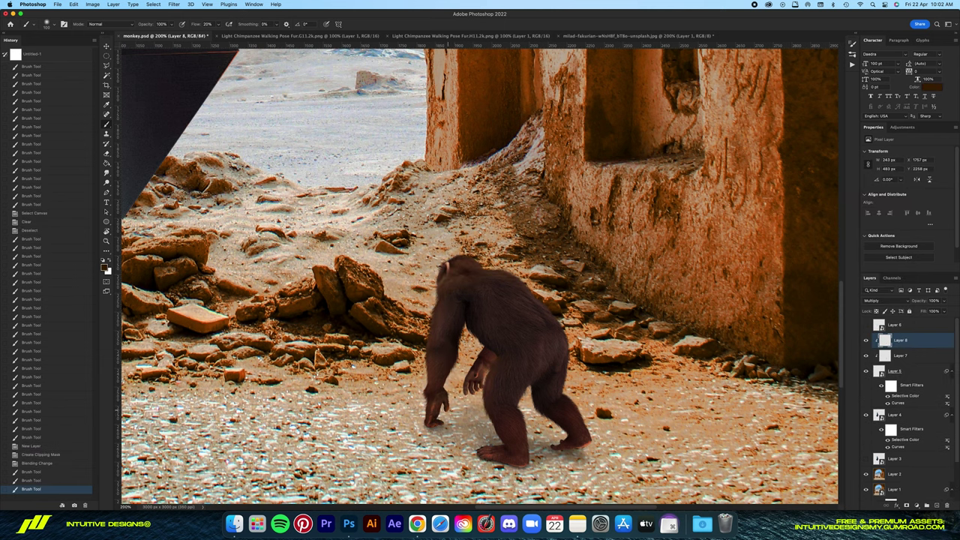
key(super+z)
scroll(480, 390, up, 2)
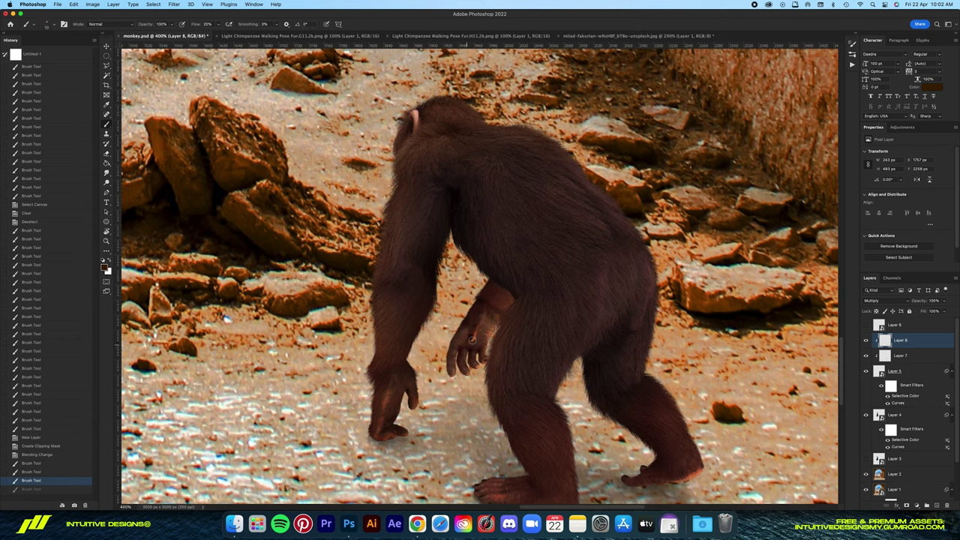
mouse_move(472, 339)
mouse_down()
mouse_move(484, 323)
mouse_move(472, 357)
mouse_move(488, 334)
mouse_up()
drag(510, 297, 495, 307)
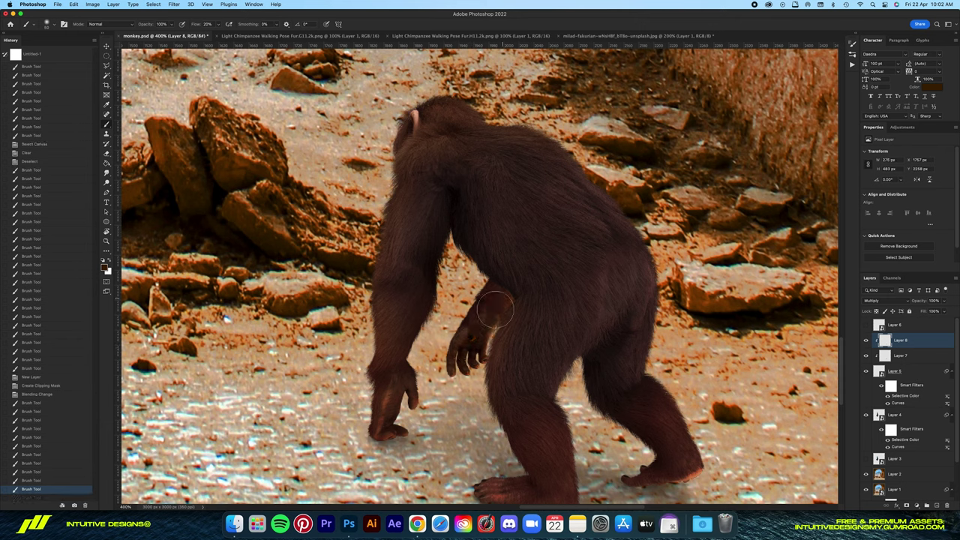
click(45, 454)
click(34, 411)
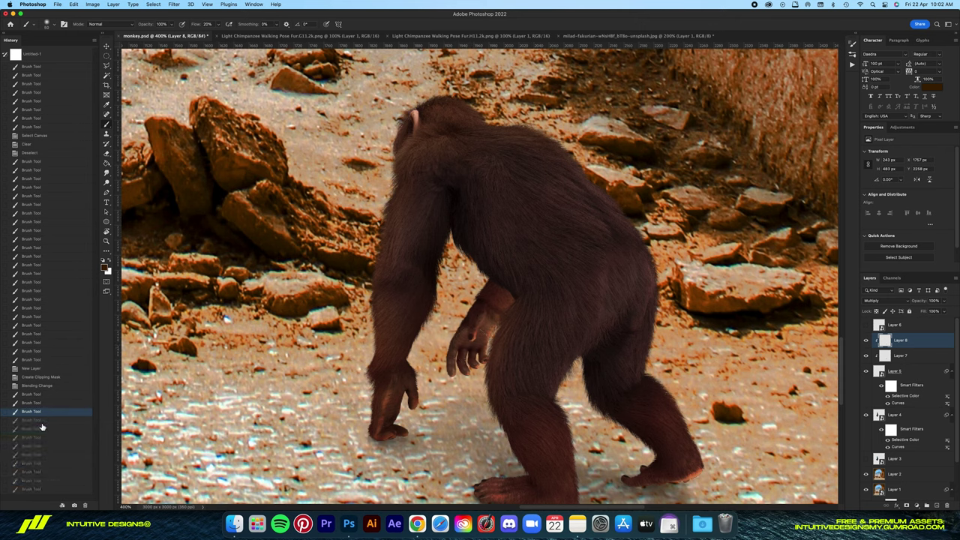
click(480, 322)
mouse_move(488, 300)
mouse_down()
mouse_move(469, 360)
mouse_move(518, 360)
mouse_up()
scroll(504, 346, down, 5)
- Darken the chimpanzee's foot, legs and back with shadow strokes
drag(510, 360, 570, 368)
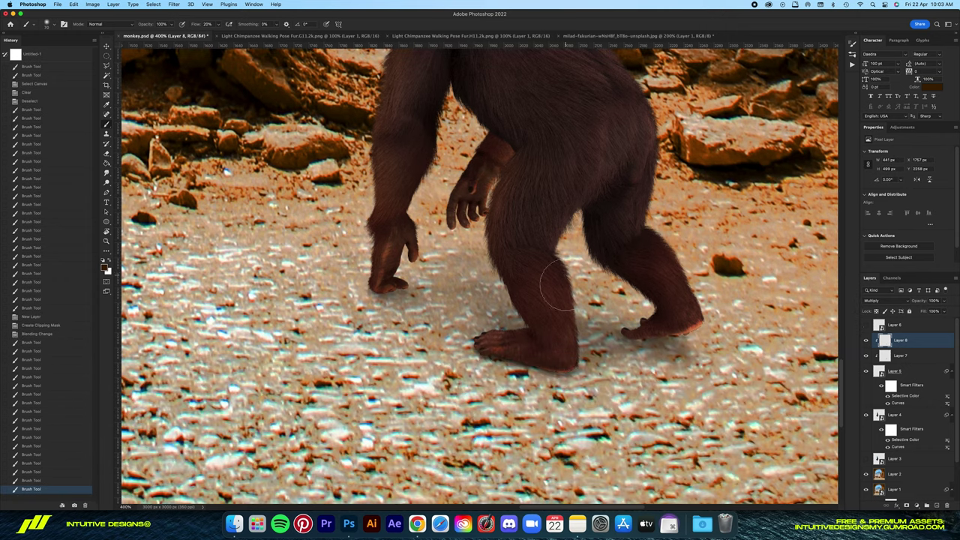
drag(558, 286, 559, 352)
mouse_move(570, 225)
mouse_down()
mouse_move(615, 172)
mouse_move(691, 353)
mouse_up()
scroll(719, 316, right, 5)
scroll(719, 315, up, 2)
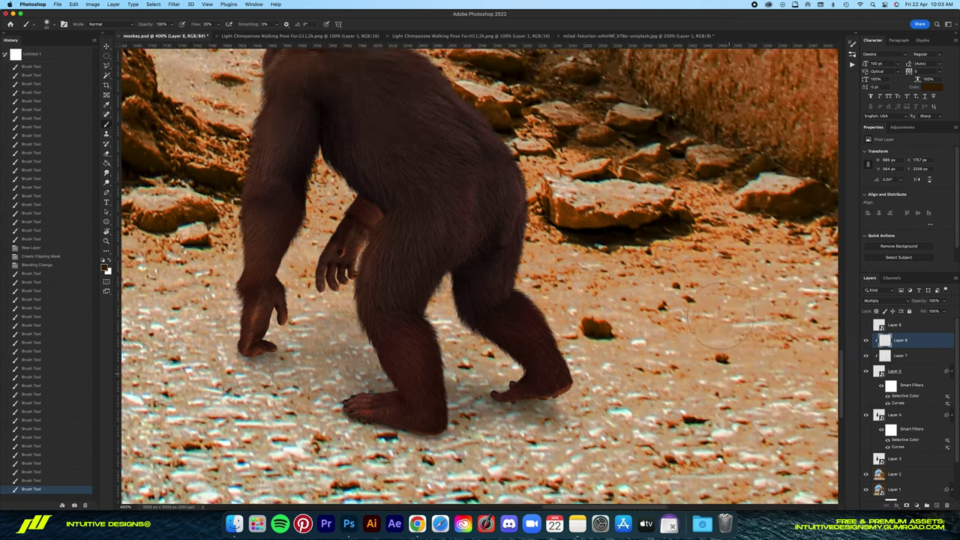
scroll(718, 315, up, 2)
mouse_move(443, 293)
mouse_down()
mouse_move(409, 341)
mouse_move(435, 376)
mouse_up()
scroll(476, 322, up, 4)
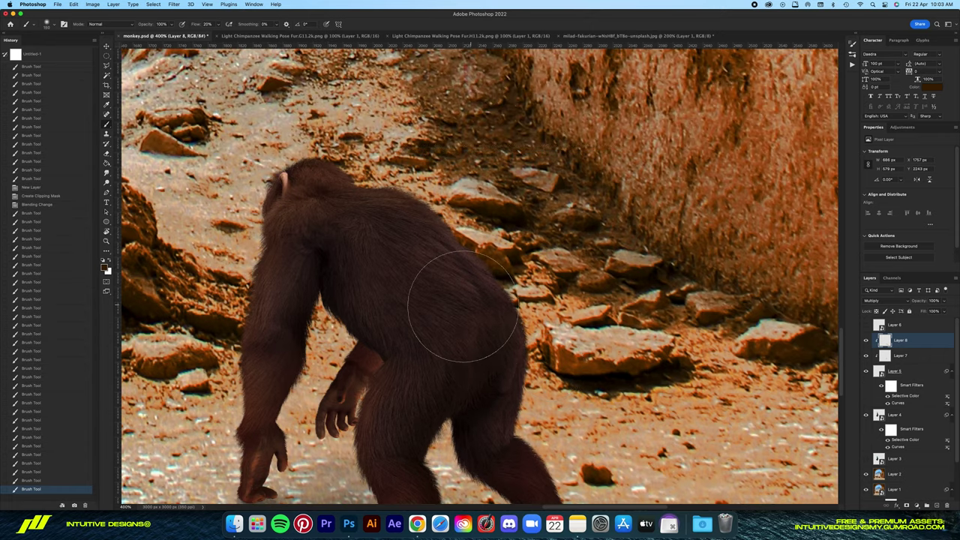
mouse_move(463, 306)
mouse_down()
mouse_move(439, 253)
mouse_move(482, 300)
mouse_up()
scroll(451, 345, down, 4)
scroll(396, 386, down, 2)
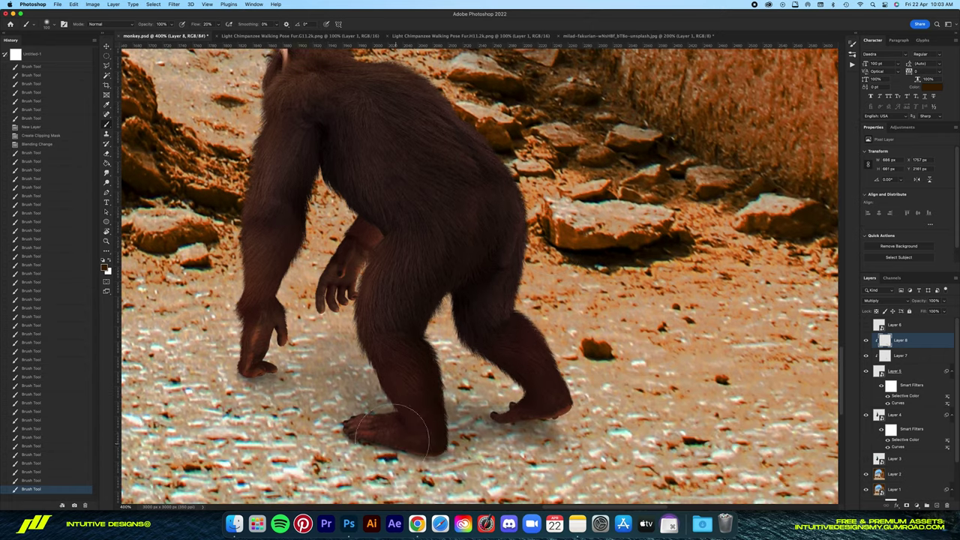
- Fit the canvas in view and compare the shadow layer, lowering its opacity to 70%
key(v)
key(super+0)
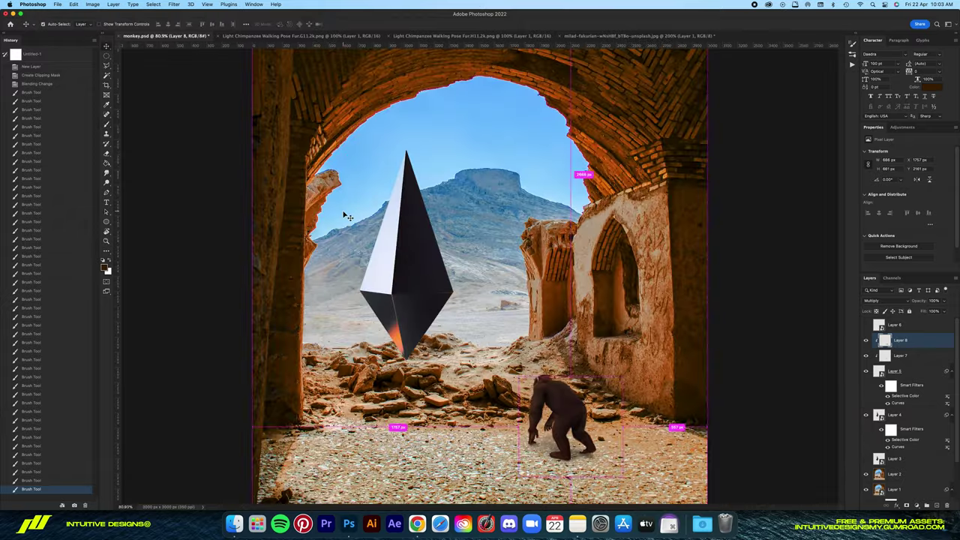
scroll(346, 215, up, 3)
scroll(347, 216, up, 3)
click(868, 341)
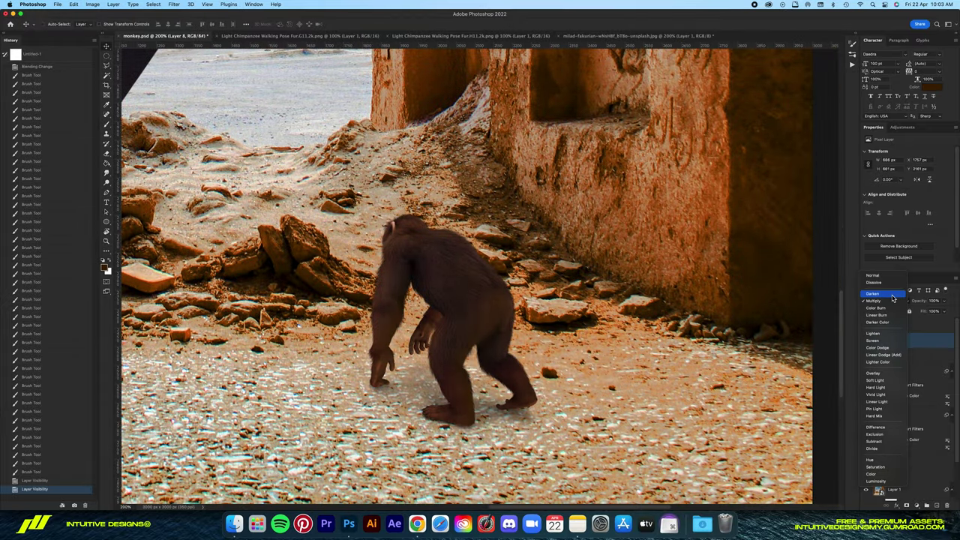
click(866, 340)
click(866, 340)
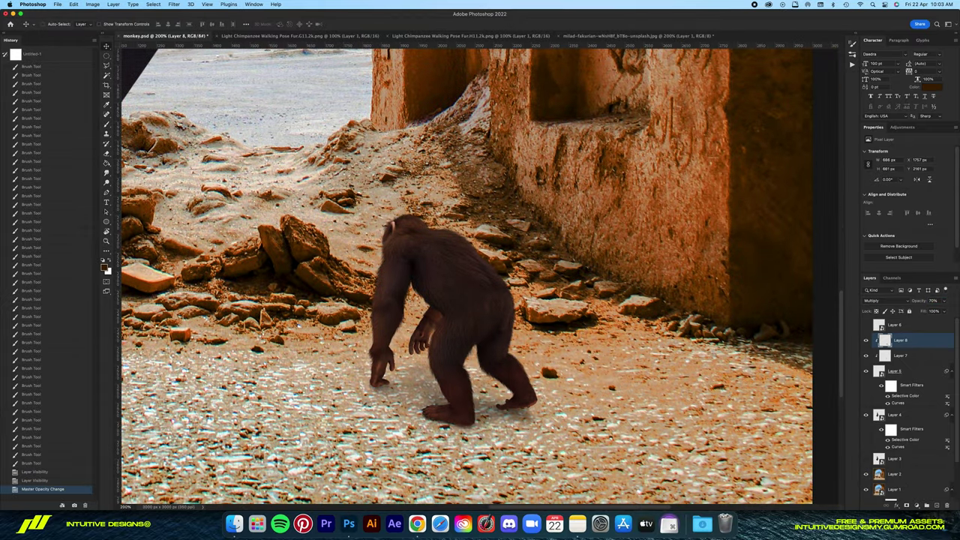
key(super+0)
- Try white highlights on the chimpanzee's head on the Soft Light layer, then undo them
click(893, 356)
scroll(576, 393, up, 1)
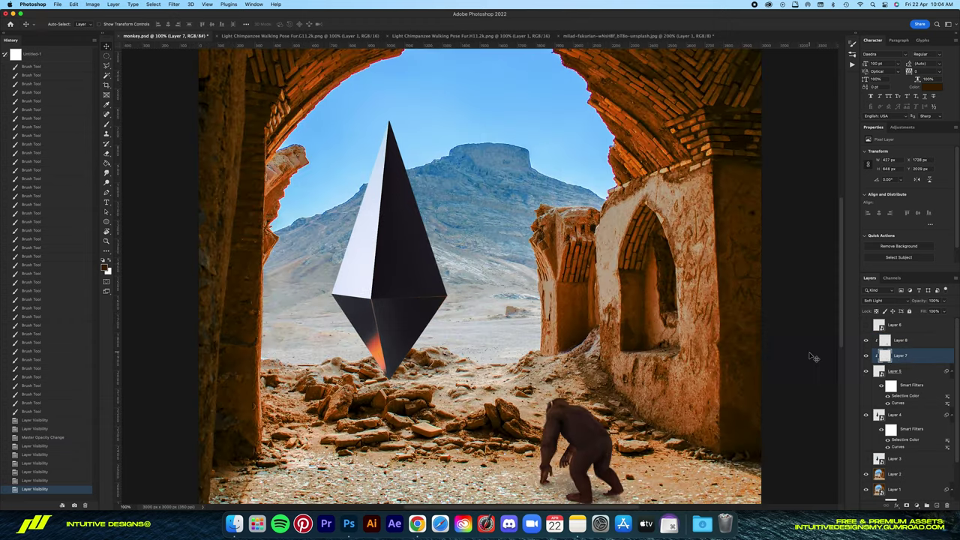
scroll(576, 393, up, 1)
key(b)
key(x)
mouse_move(428, 353)
mouse_down()
mouse_move(437, 306)
mouse_move(432, 315)
mouse_move(443, 307)
mouse_up()
key(super+z)
key(super+shift+z)
key(bracketright)
key(bracketright)
key(bracketright)
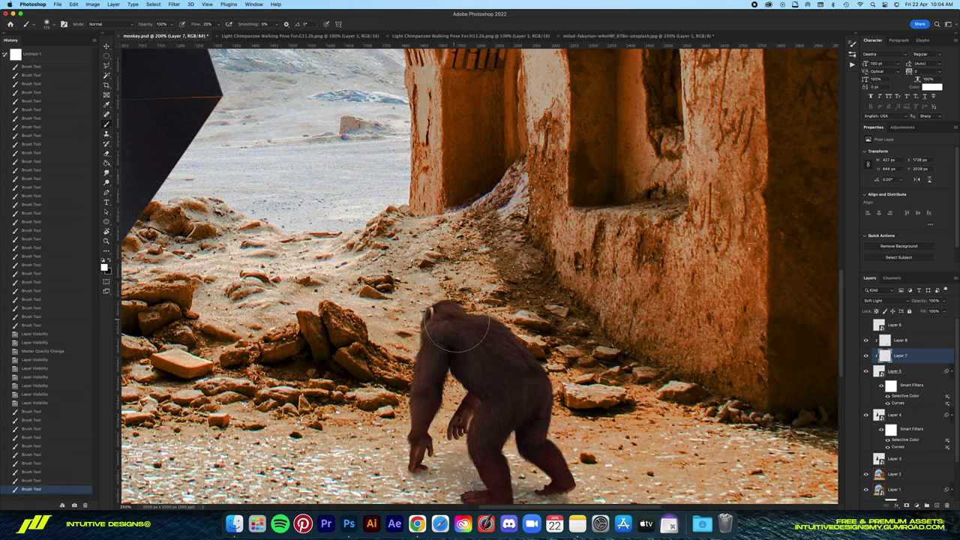
key(super+z)
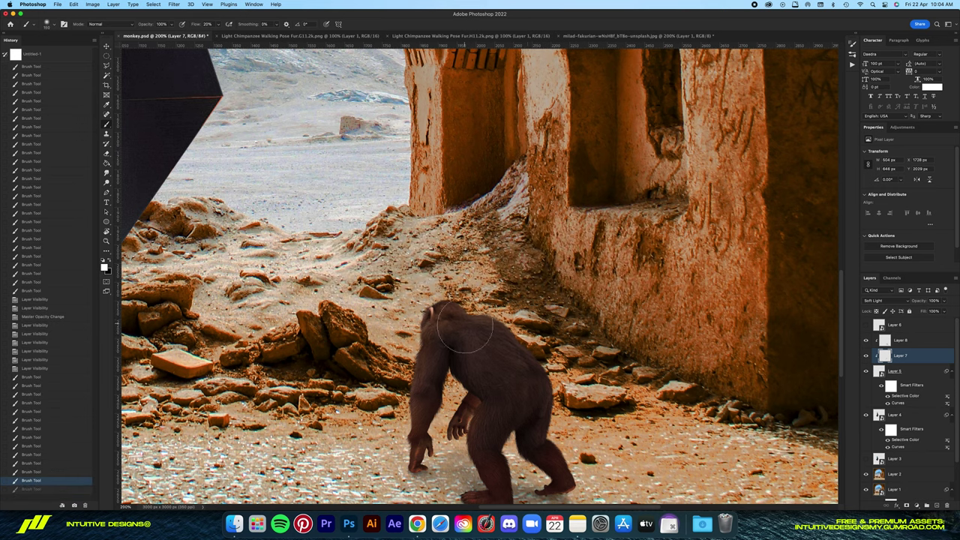
key(super+shift+z)
key(v)
key(super+0)
key(super+z)
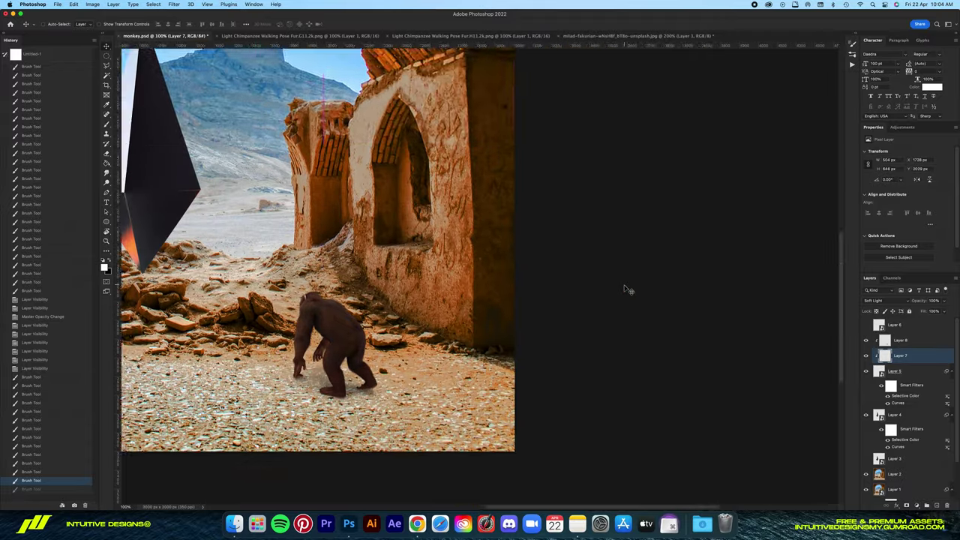
scroll(547, 376, up, 8)
- Mask the chimpanzee layer (Layer 5) and soften its leg edges with a 0-hardness brush
key(super+s)
click(910, 507)
key(b)
right_click(545, 344)
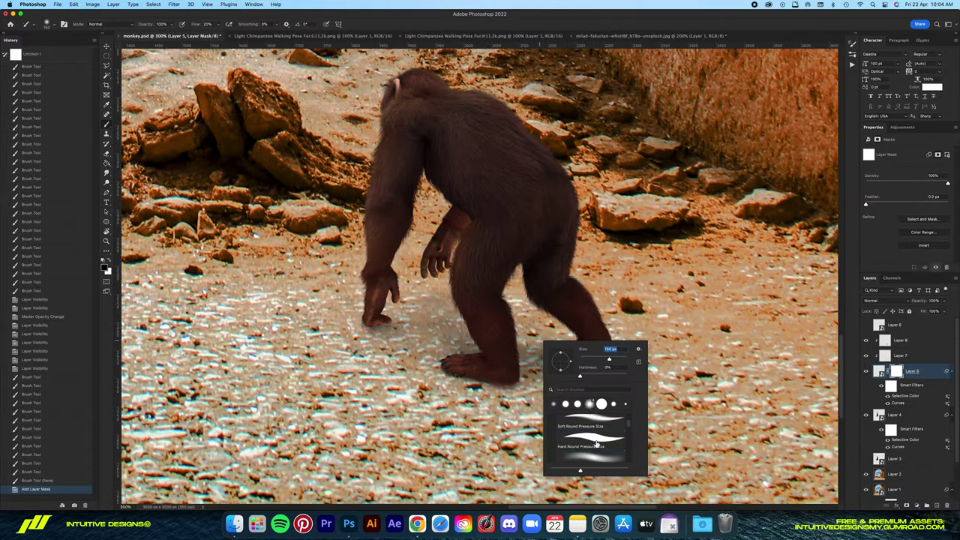
text(0)
key(Return)
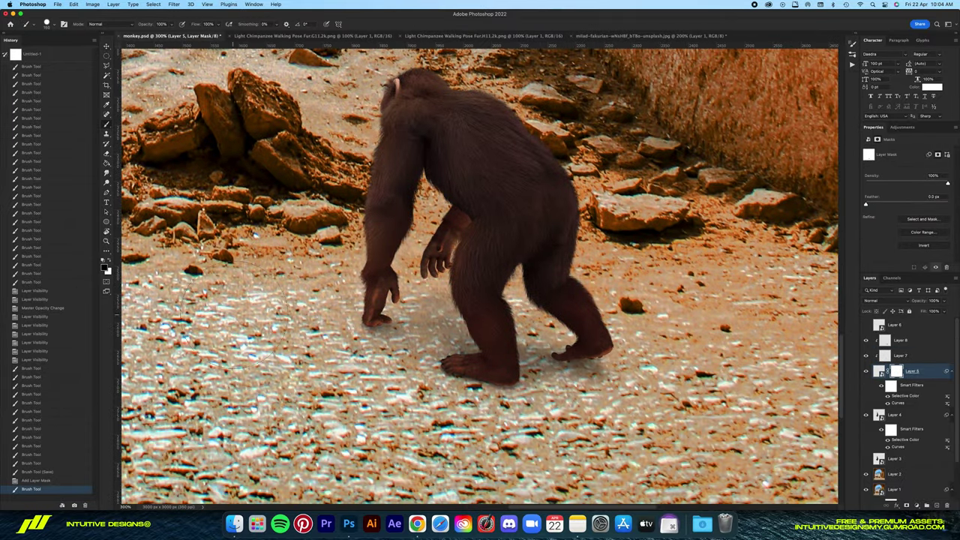
scroll(315, 278, up, 1)
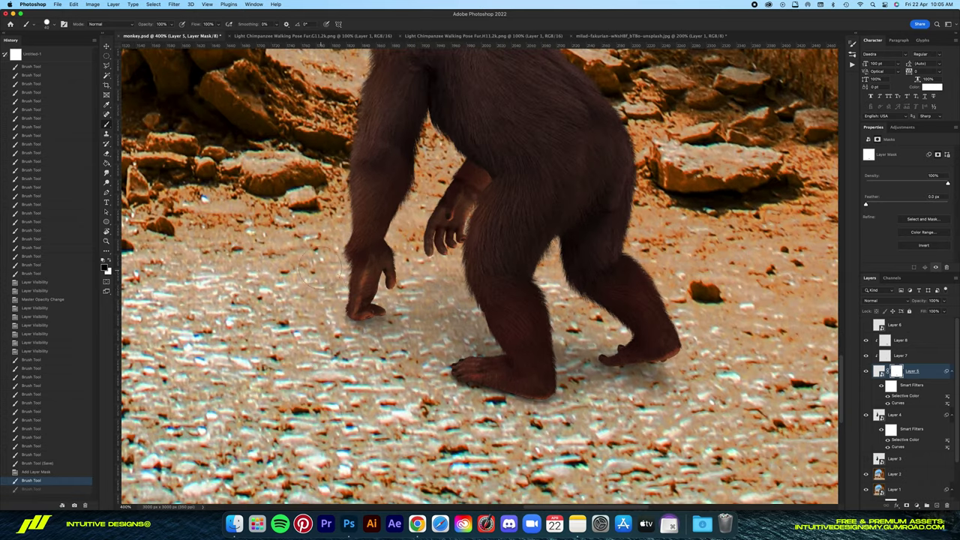
drag(339, 334, 450, 401)
- Create a new empty layer beneath the chimpanzee for its shadow
scroll(433, 359, down, 2)
scroll(433, 359, right, 2)
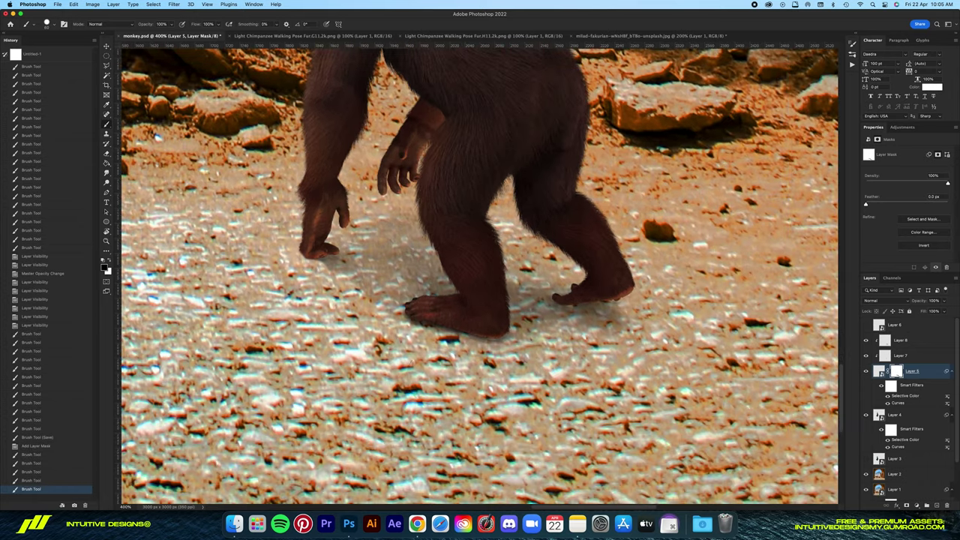
key(ctrl+shift+alt+n)
right_click(445, 270)
- Paint a dark stroke under the chimp and transform it into a long, slanted shadow toward the lower right
key(Return)
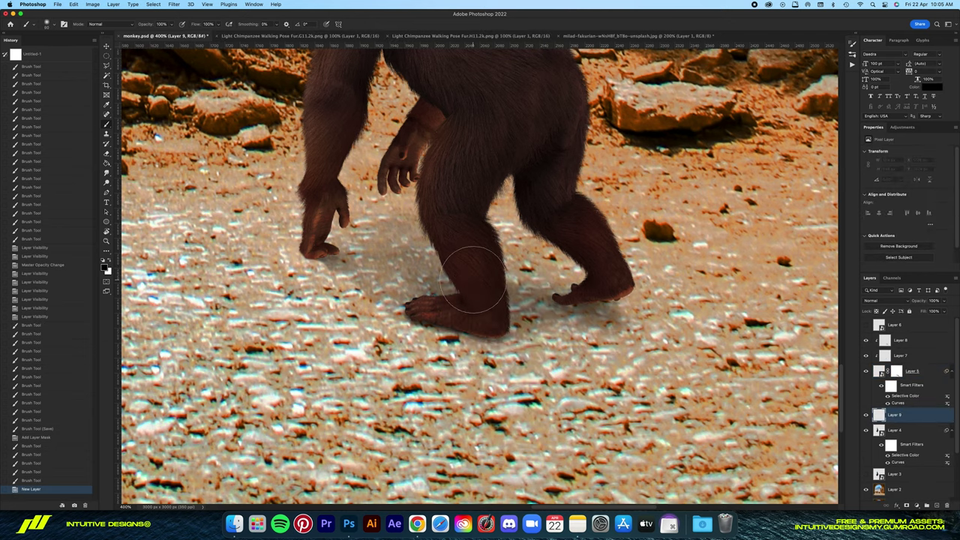
drag(474, 279, 517, 240)
key(ctrl+0)
key(ctrl+t)
drag(570, 390, 589, 362)
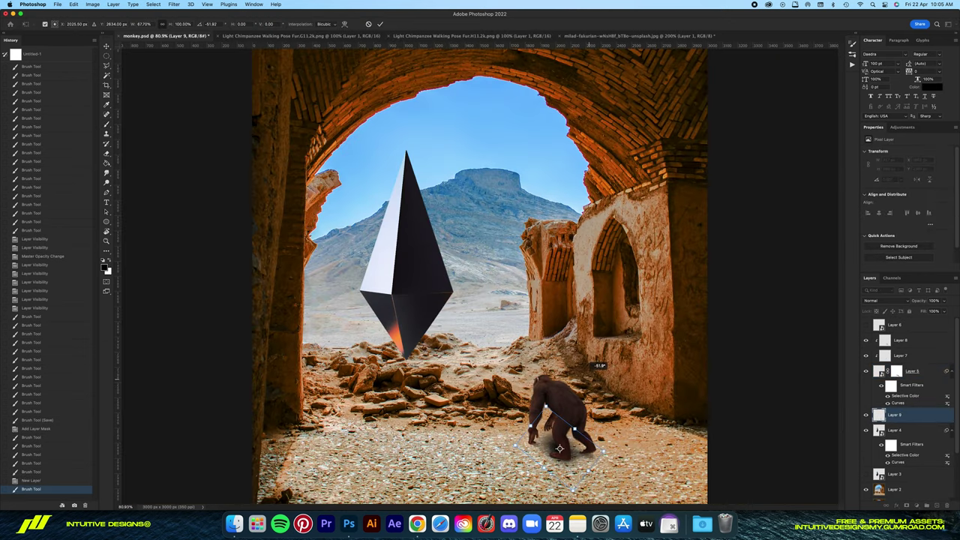
mouse_move(573, 450)
mouse_down()
mouse_move(623, 469)
mouse_move(637, 488)
mouse_up()
key(ctrl+minus)
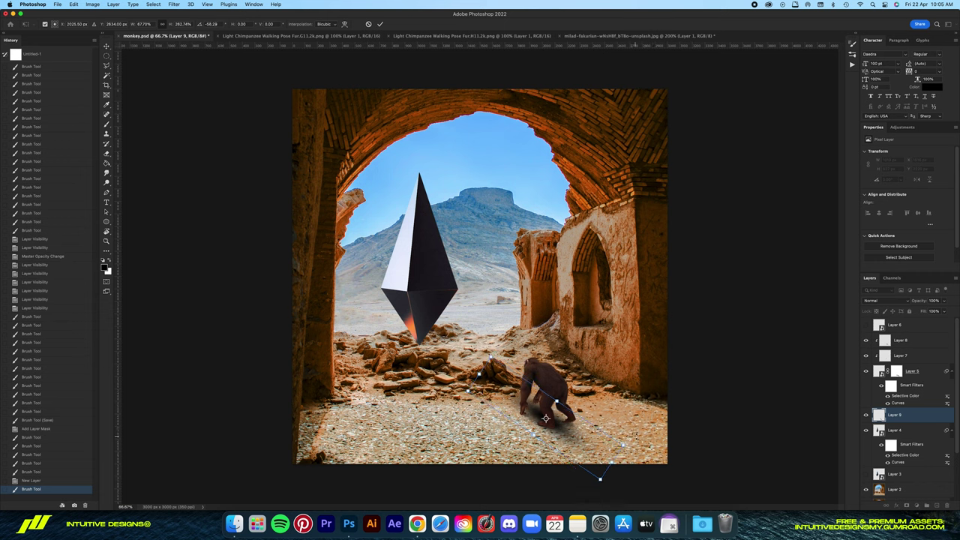
drag(600, 478, 583, 443)
drag(559, 404, 601, 428)
drag(639, 484, 709, 502)
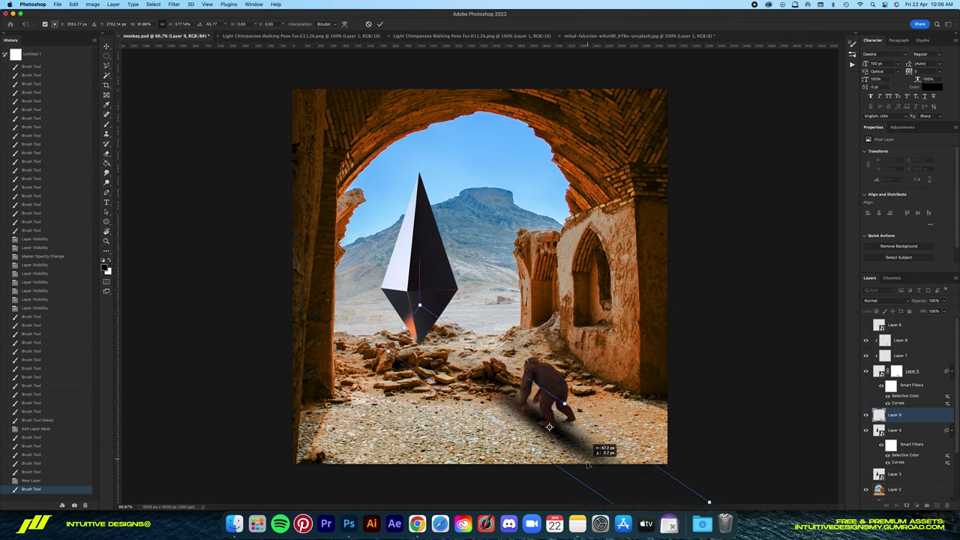
key(Return)
- Set the shadow layer to Multiply at 30% opacity
scroll(615, 424, up, 3)
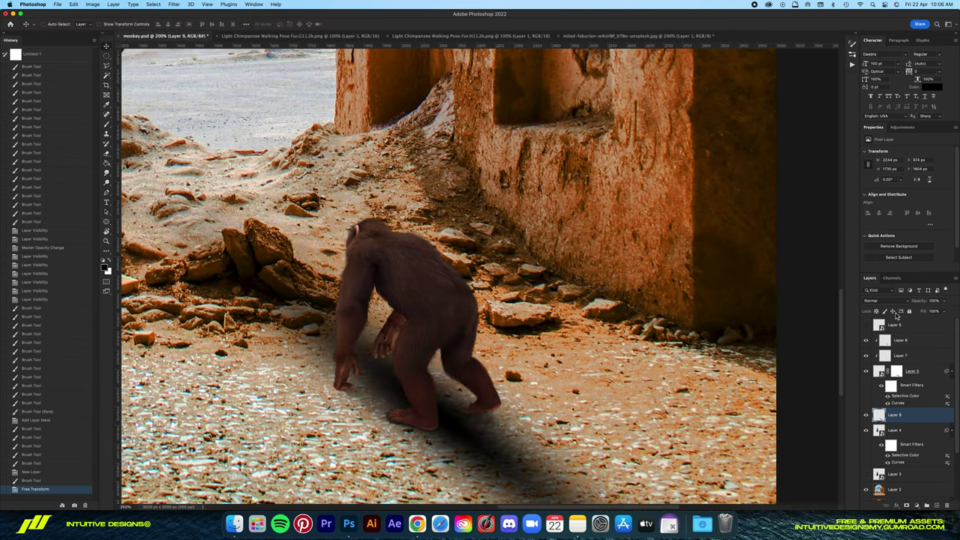
click(885, 300)
click(886, 335)
click(933, 301)
text(3)
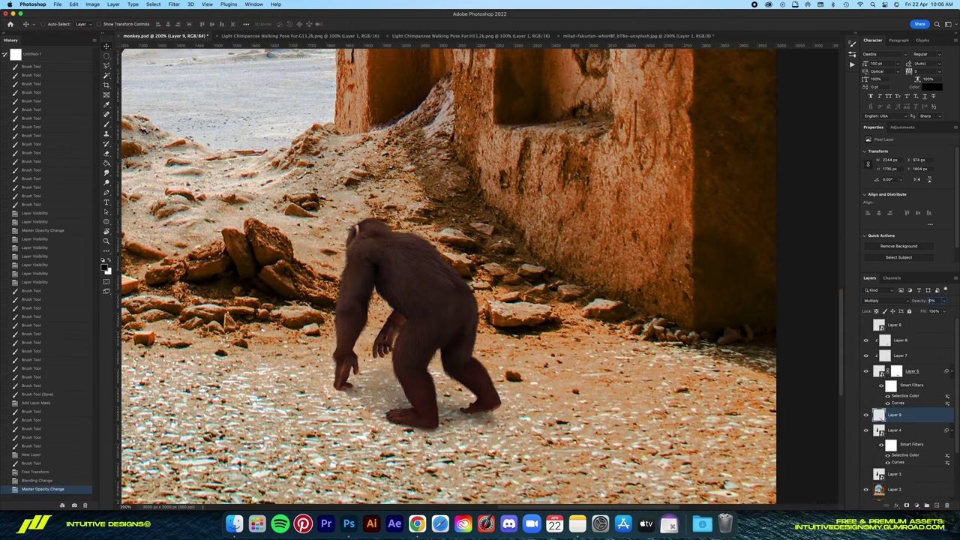
text(0)
key(Return)
- Add a Multiply Color Overlay in a dark colour sampled from the image
double_click(923, 415)
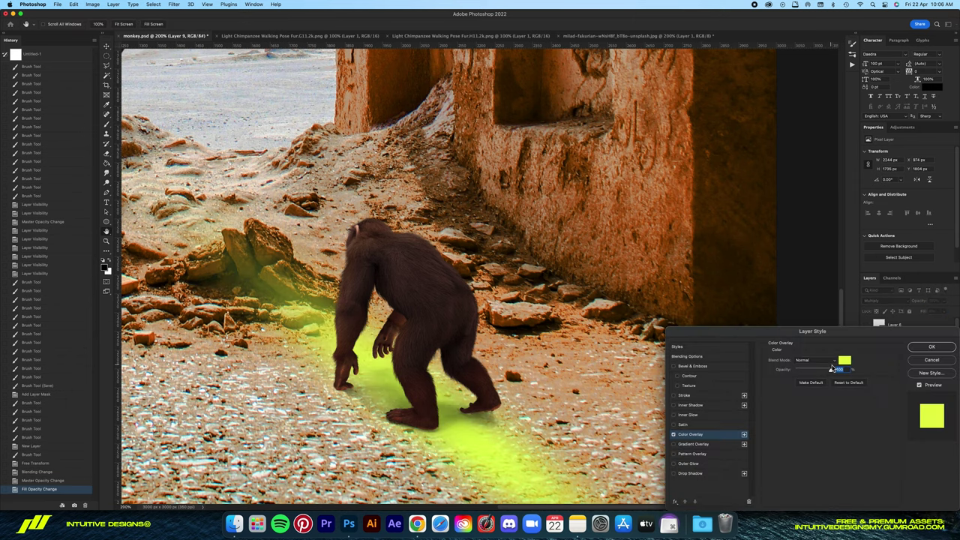
click(845, 360)
click(523, 331)
click(862, 331)
click(932, 347)
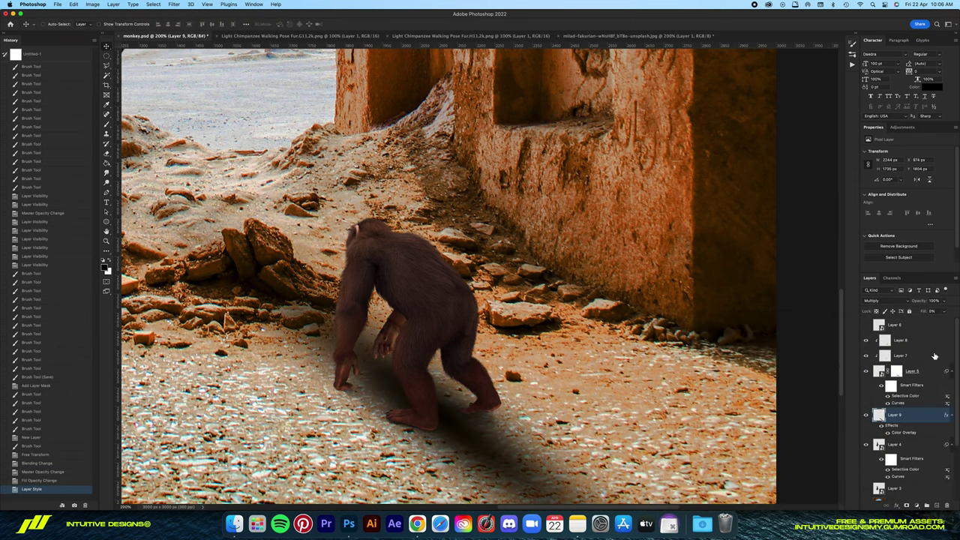
double_click(906, 435)
click(814, 420)
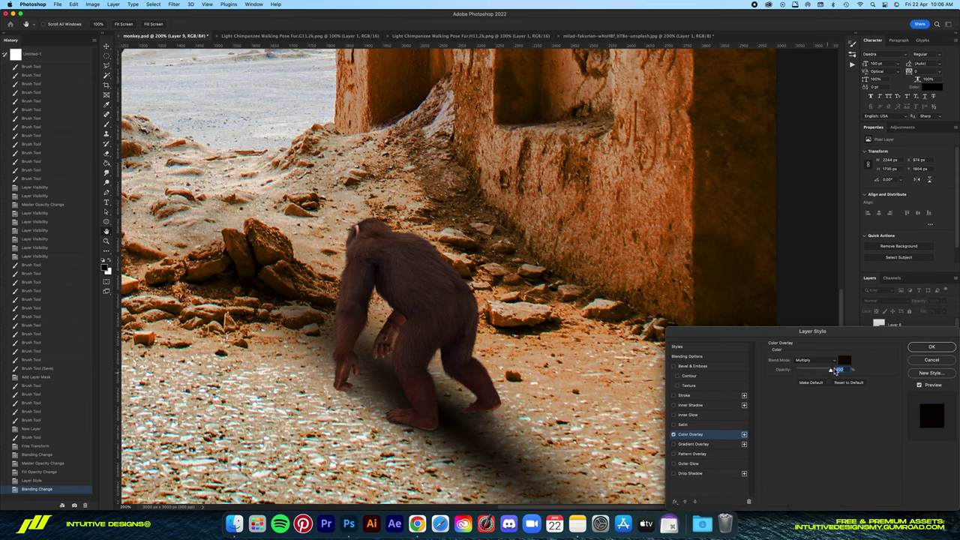
click(932, 347)
- Mask the shadow layer and fade the shadow near the chimp
click(916, 505)
key(b)
mouse_move(301, 300)
mouse_down()
mouse_move(341, 352)
mouse_move(397, 308)
mouse_move(383, 356)
mouse_move(457, 387)
mouse_up()
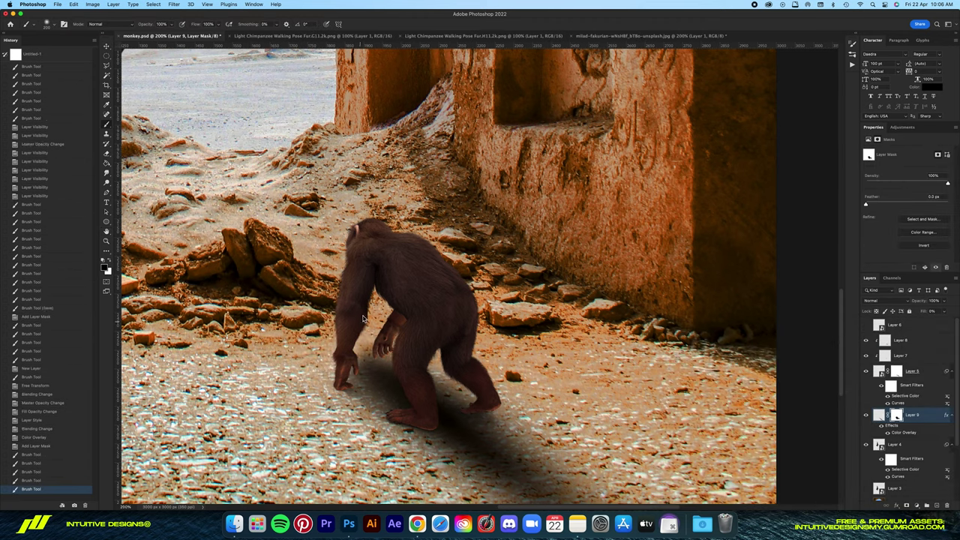
drag(360, 343, 375, 366)
drag(337, 397, 358, 409)
- Delete this shadow layer and create a fresh empty layer above Layer 4
key(v)
scroll(546, 357, down, 5)
scroll(546, 357, down, 5)
scroll(545, 358, up, 5)
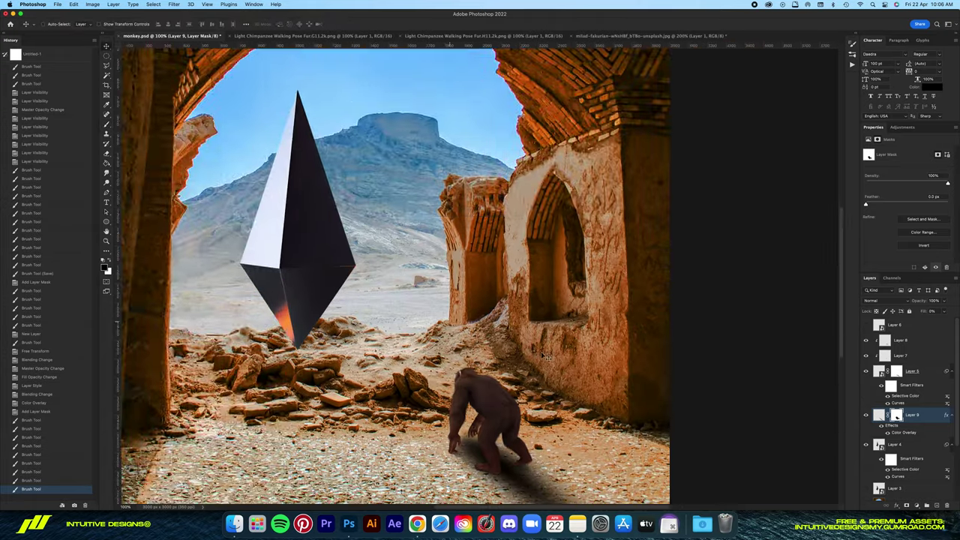
scroll(546, 358, up, 3)
key(Delete)
key(Delete)
click(936, 505)
- Undo a trial brush stroke and set the new shadow layer to Multiply
key(i)
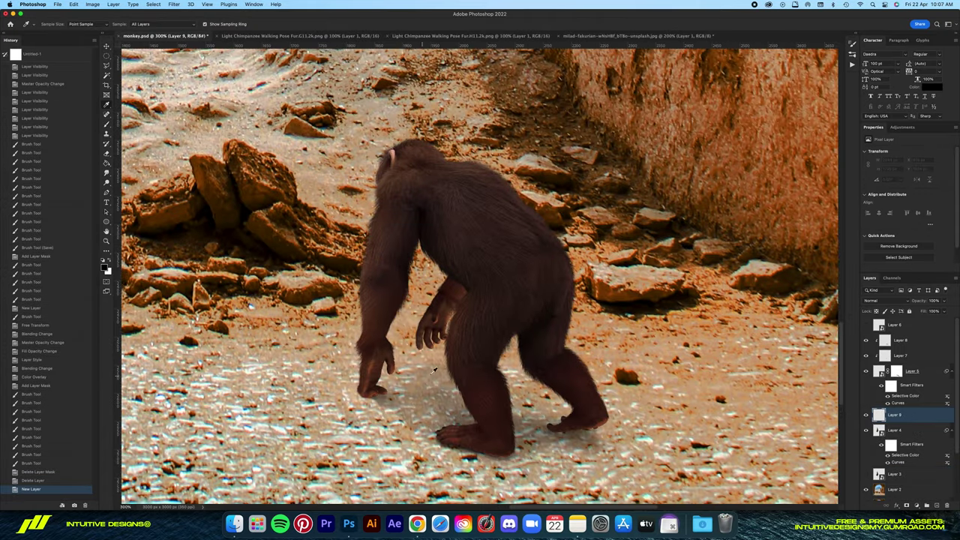
key(b)
scroll(525, 300, down, 3)
drag(382, 301, 547, 408)
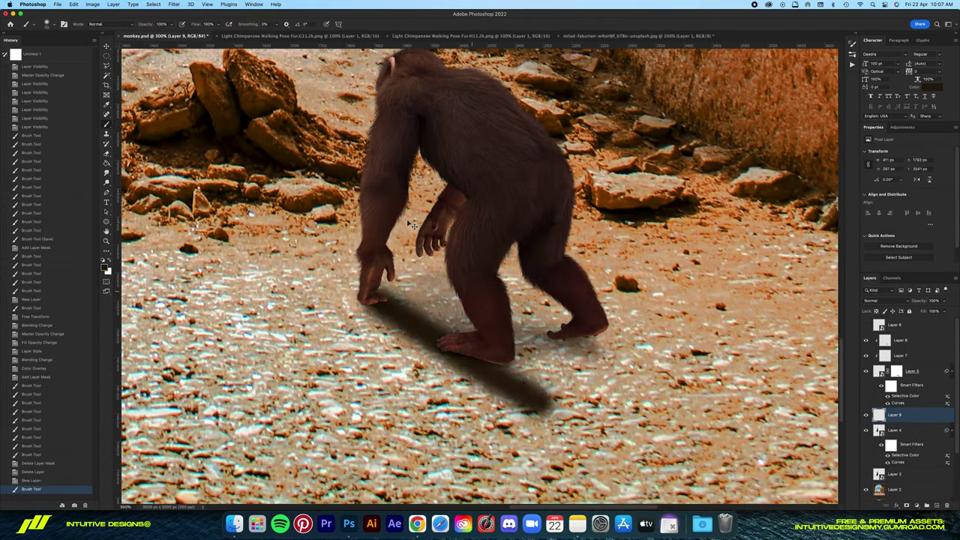
key(ctrl+z)
right_click(394, 255)
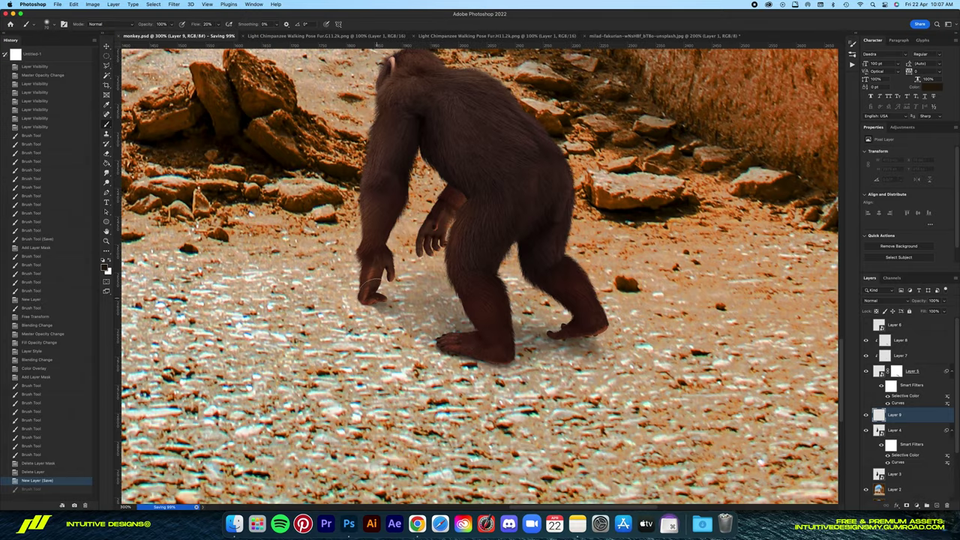
click(881, 301)
click(874, 326)
- Brush the cast shadow from the chimp's feet across the ground toward the lower right
drag(368, 306, 454, 347)
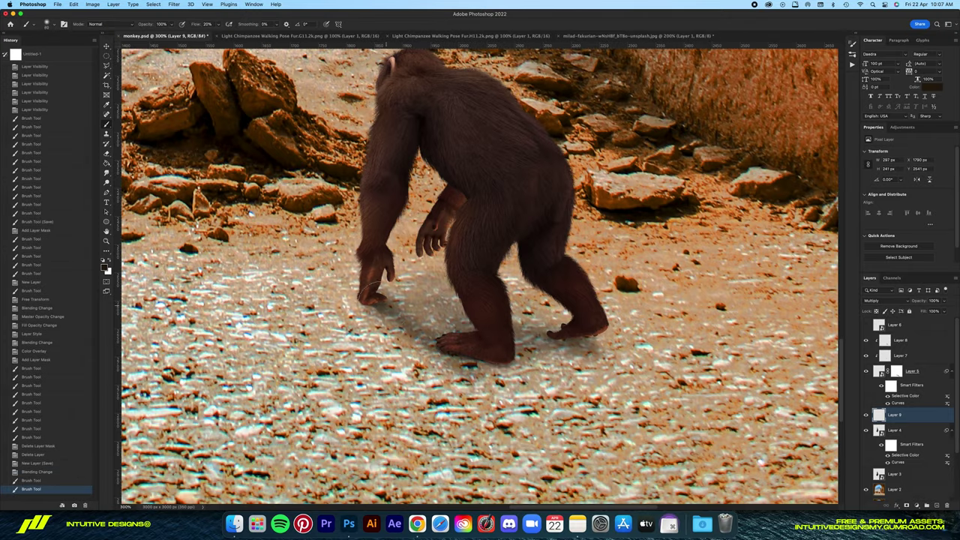
drag(367, 289, 660, 480)
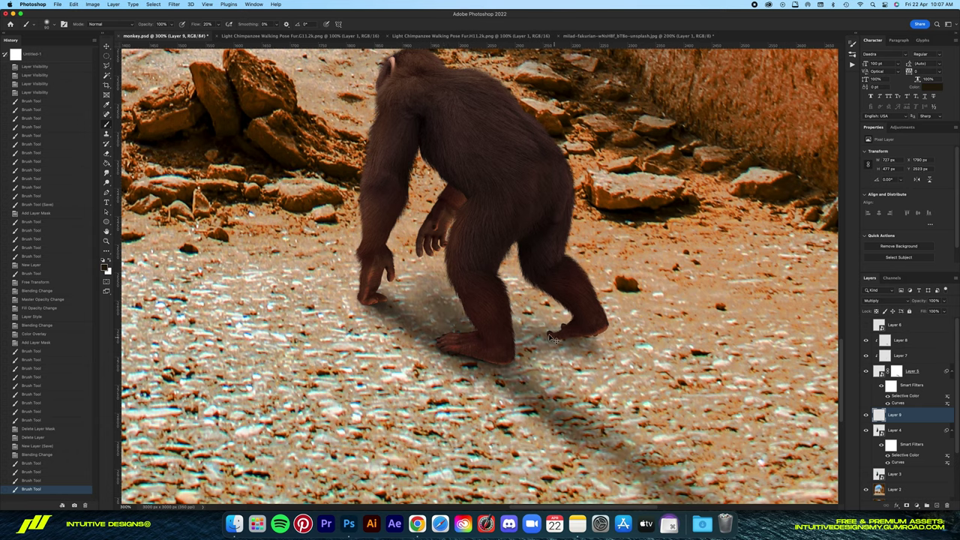
drag(451, 316, 826, 488)
drag(517, 330, 607, 409)
drag(488, 352, 667, 450)
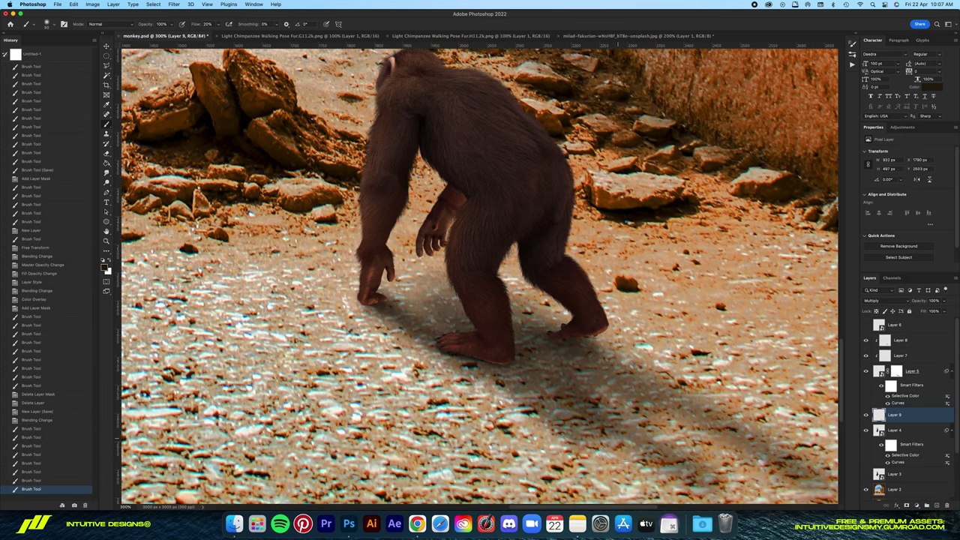
drag(597, 382, 690, 450)
scroll(481, 300, right, 3)
drag(679, 497, 571, 432)
- With a smaller brush, darken the shadow under the feet and undo stray strokes
key(bracketleft)
key(bracketleft)
key(bracketleft)
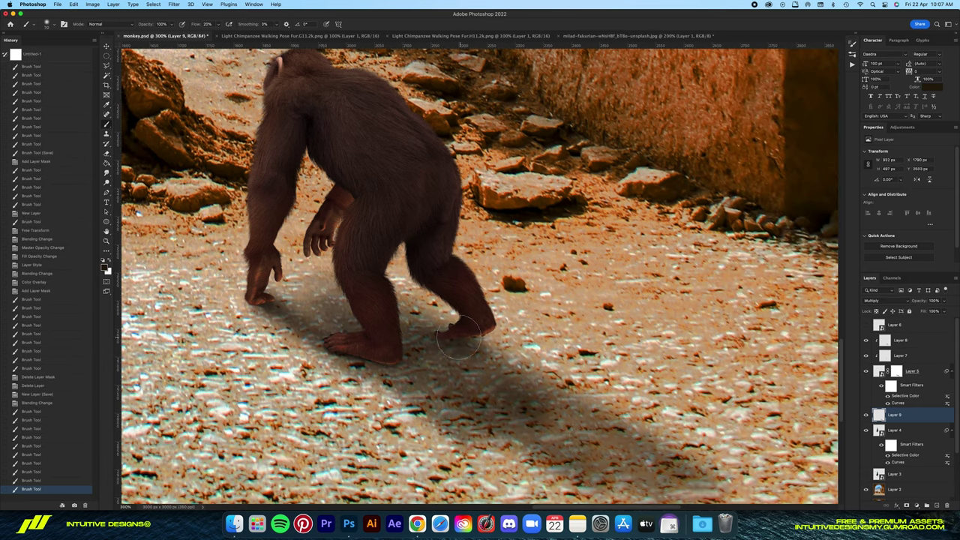
mouse_move(297, 311)
mouse_down()
mouse_move(255, 304)
mouse_move(330, 337)
mouse_up()
mouse_move(368, 367)
mouse_down()
mouse_move(439, 390)
mouse_move(447, 349)
mouse_move(474, 337)
mouse_up()
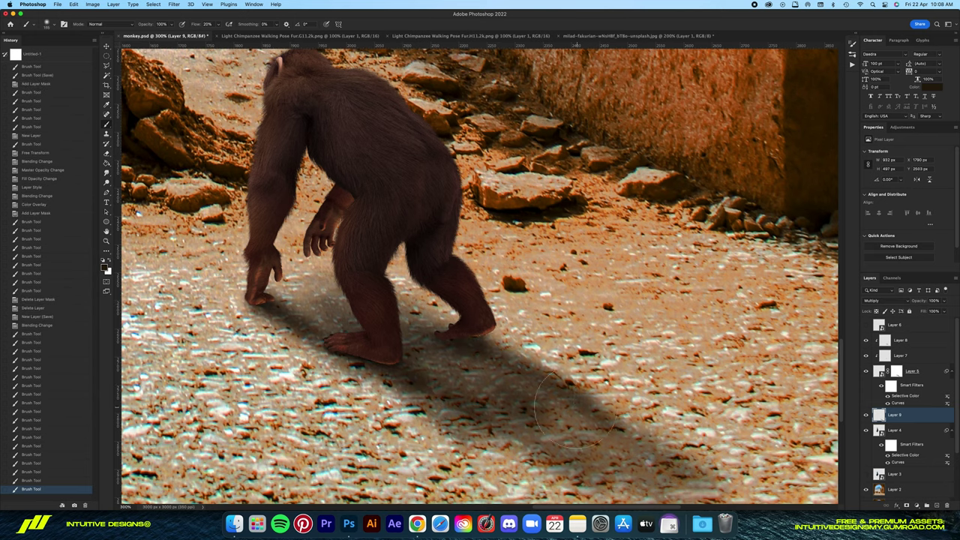
drag(577, 409, 706, 443)
scroll(708, 440, down, 3)
key(super+z)
drag(477, 272, 562, 327)
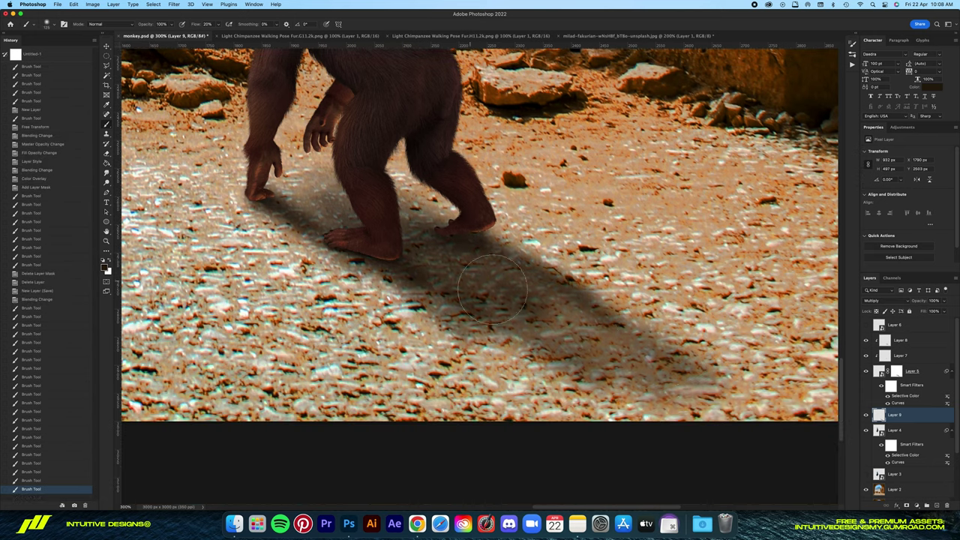
key(super+z)
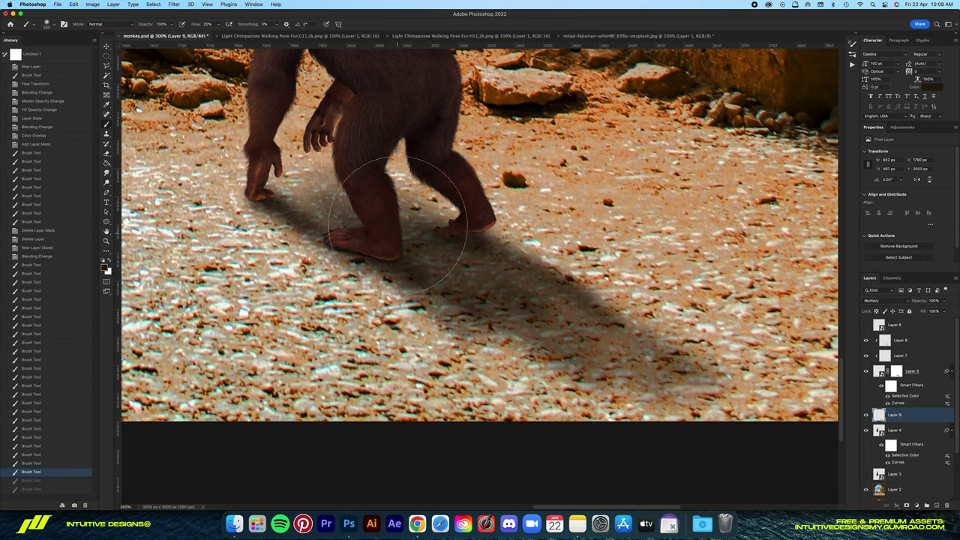
- Dab extra shadow right at the feet, then step back the last few strokes
click(312, 214)
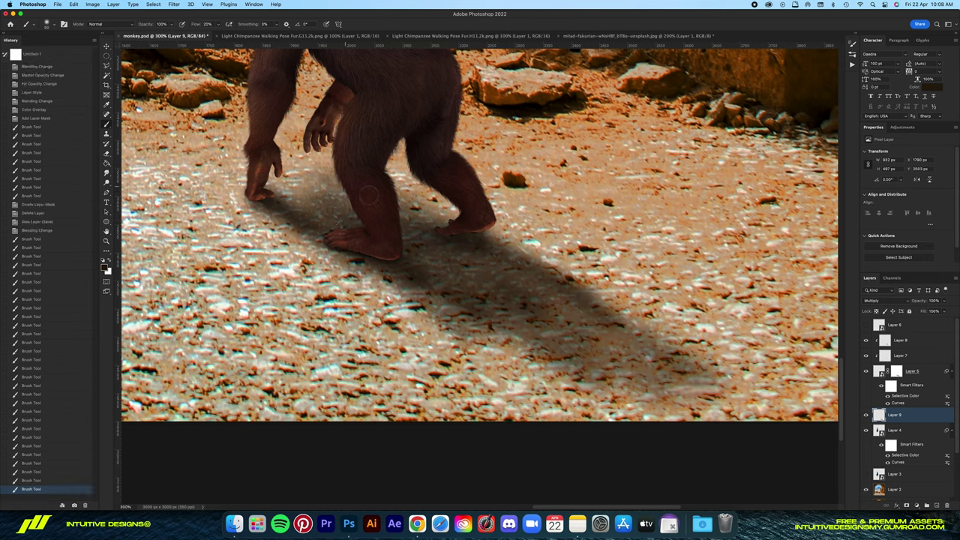
click(347, 192)
click(343, 198)
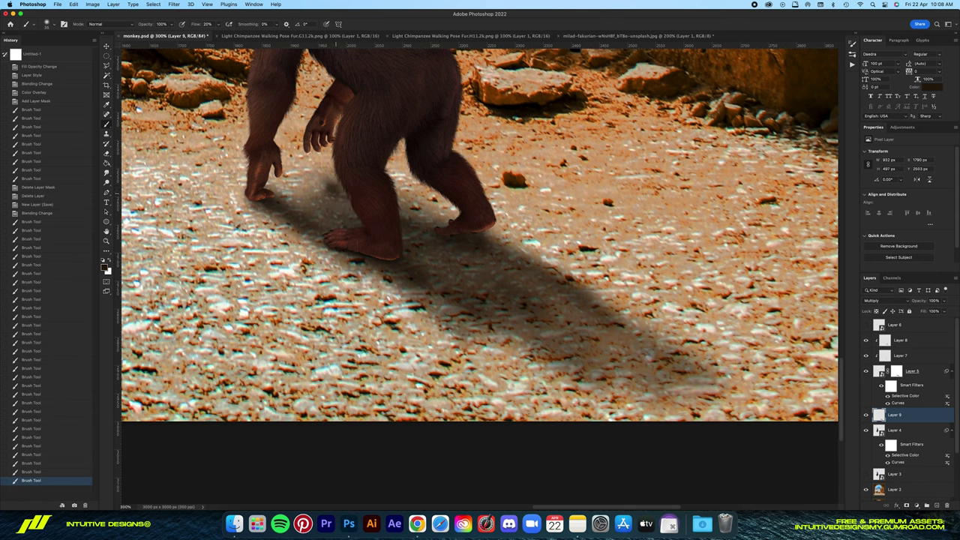
key(super+0)
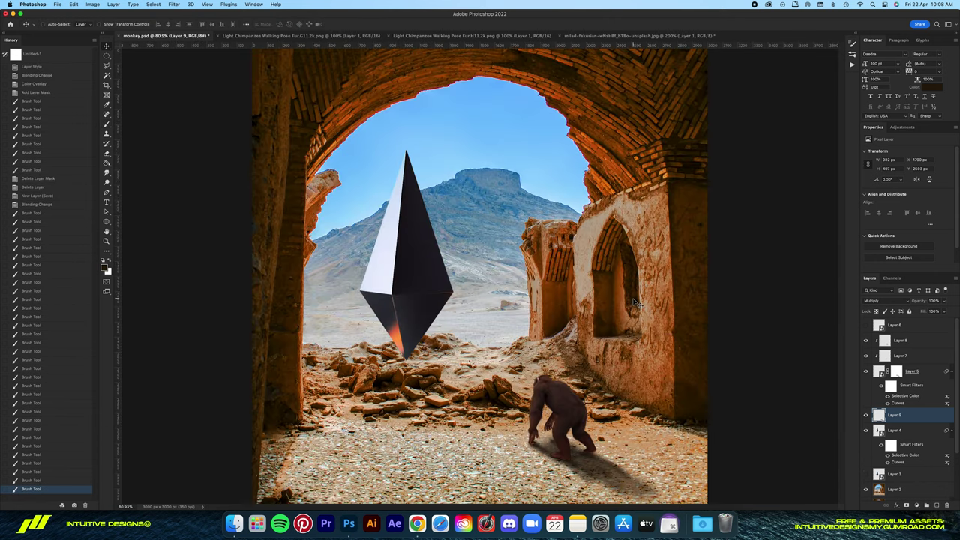
key(super+z)
key(super+z)
key(super+z)
scroll(634, 302, down, 2)
scroll(645, 311, up, 3)
scroll(653, 319, up, 2)
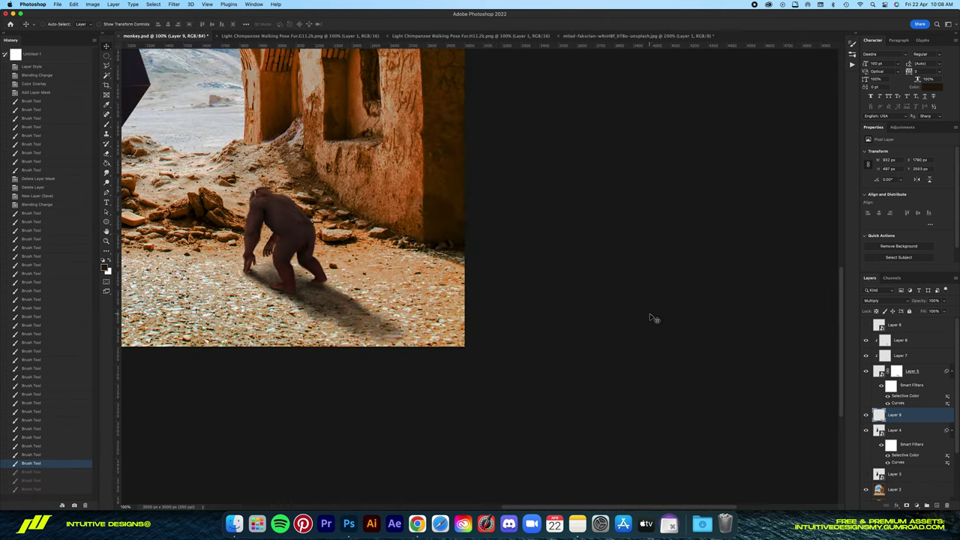
scroll(653, 319, up, 1)
- Add a mask to Layer 9 and brush it to fade the shadow across the ground
click(917, 505)
key(b)
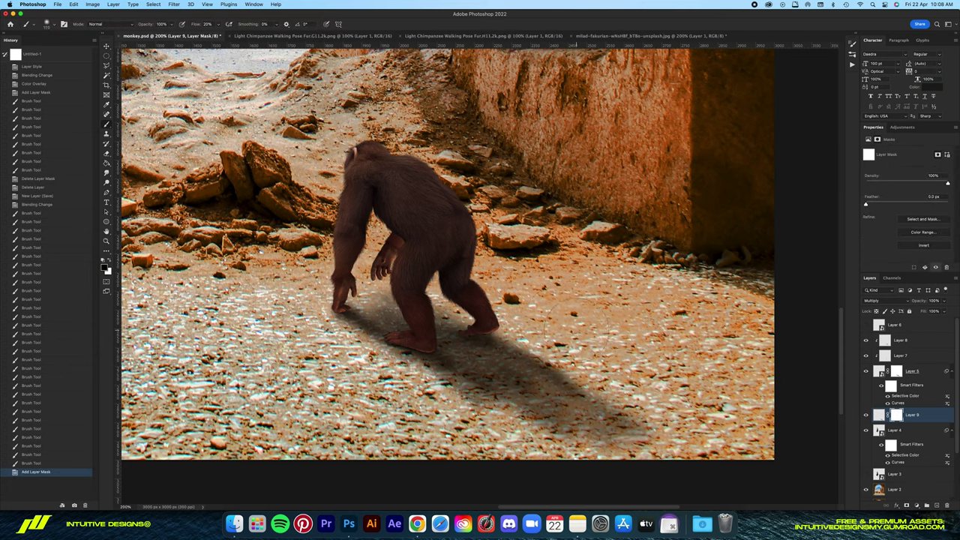
scroll(447, 255, down, 3)
mouse_move(495, 336)
mouse_down()
mouse_move(574, 386)
mouse_move(649, 400)
mouse_up()
drag(443, 318, 571, 392)
drag(471, 337, 492, 368)
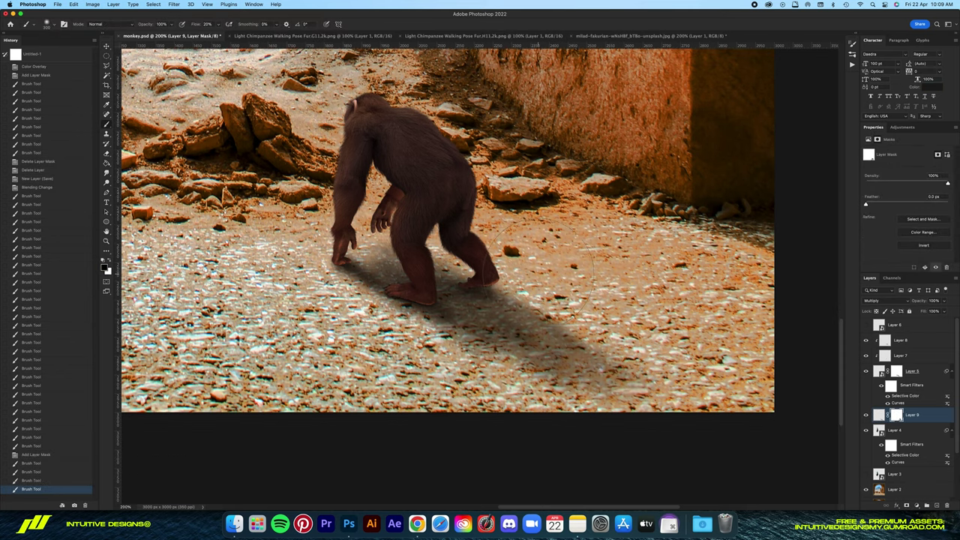
drag(510, 301, 634, 378)
drag(548, 324, 616, 365)
drag(454, 336, 589, 390)
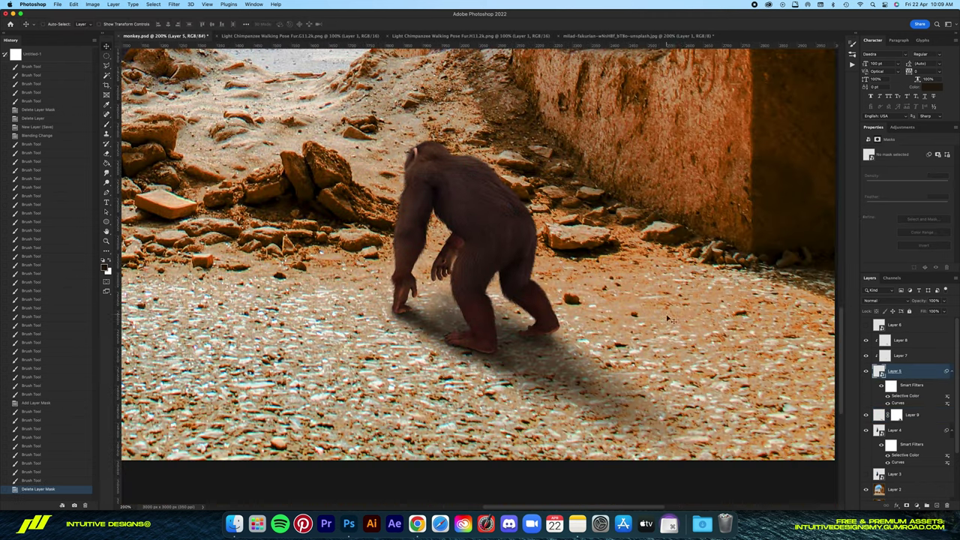
- Soften the shadow on the mask right by the chimp's feet
click(899, 415)
key(b)
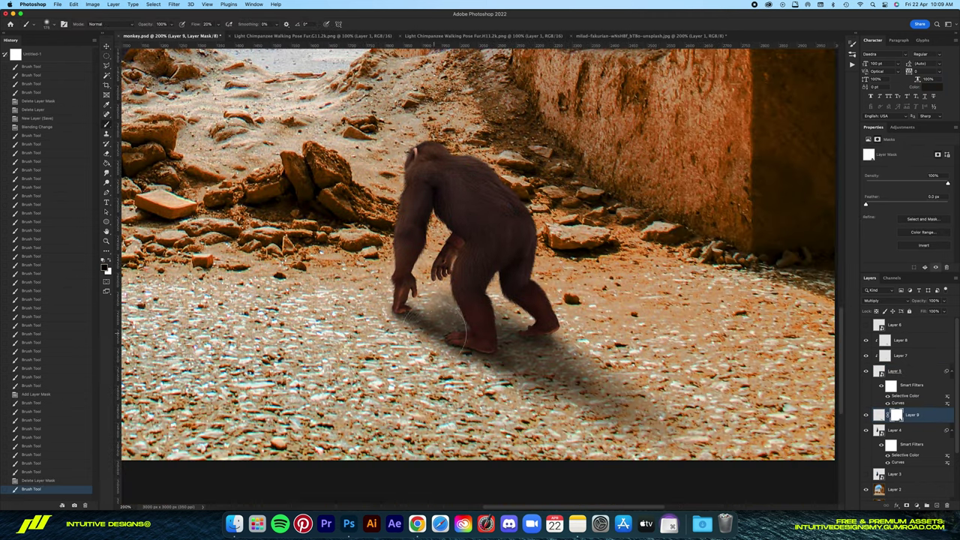
drag(431, 330, 420, 323)
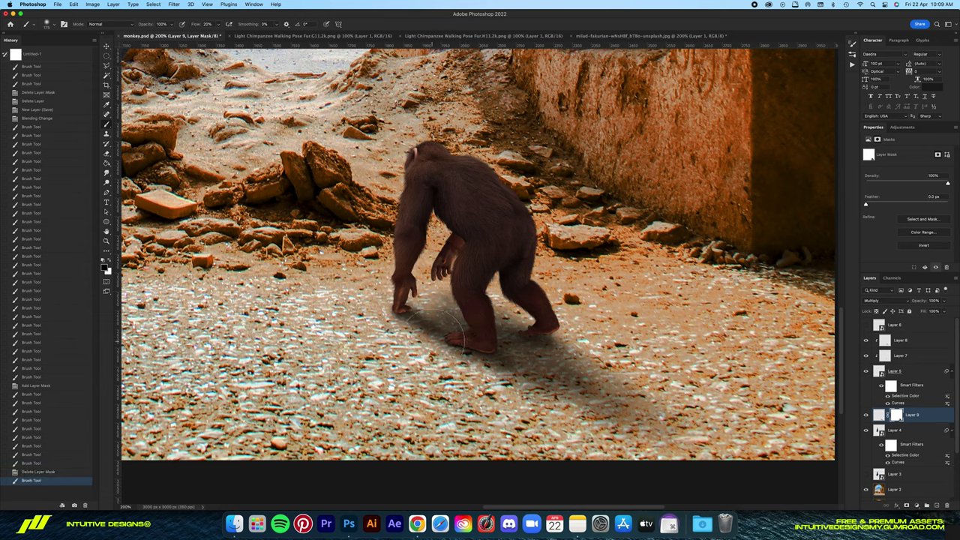
drag(467, 354, 520, 376)
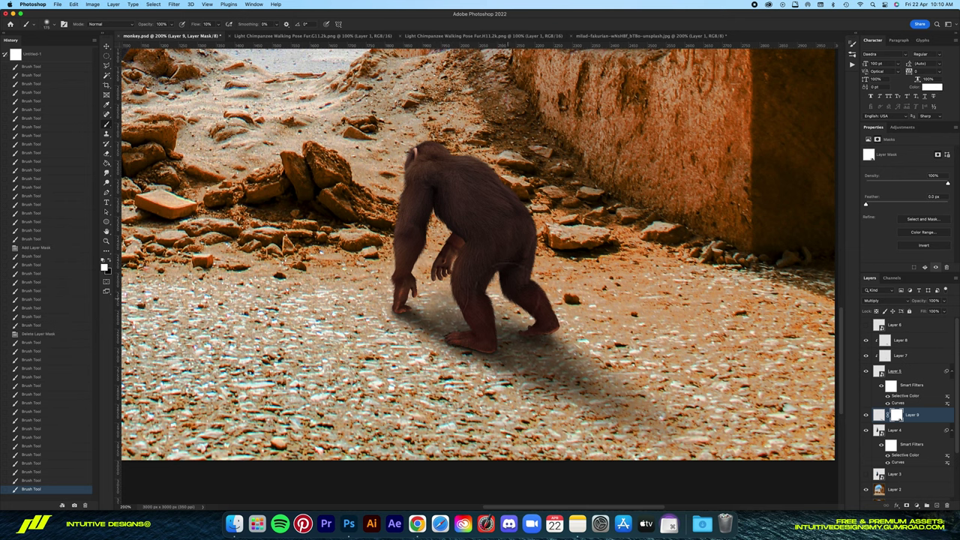
- Lower the shadow layer's opacity to 90%
scroll(481, 285, down, 5)
scroll(477, 301, up, 3)
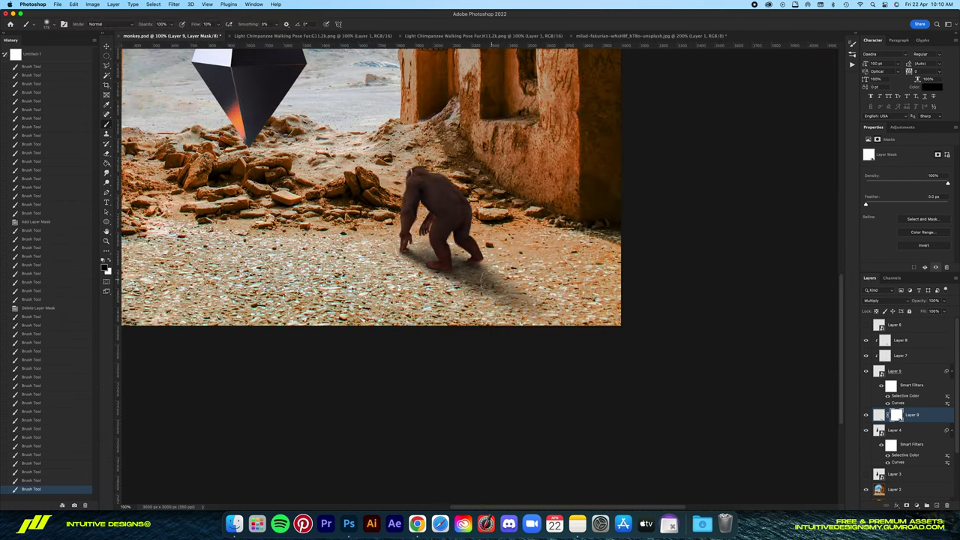
scroll(478, 300, up, 2)
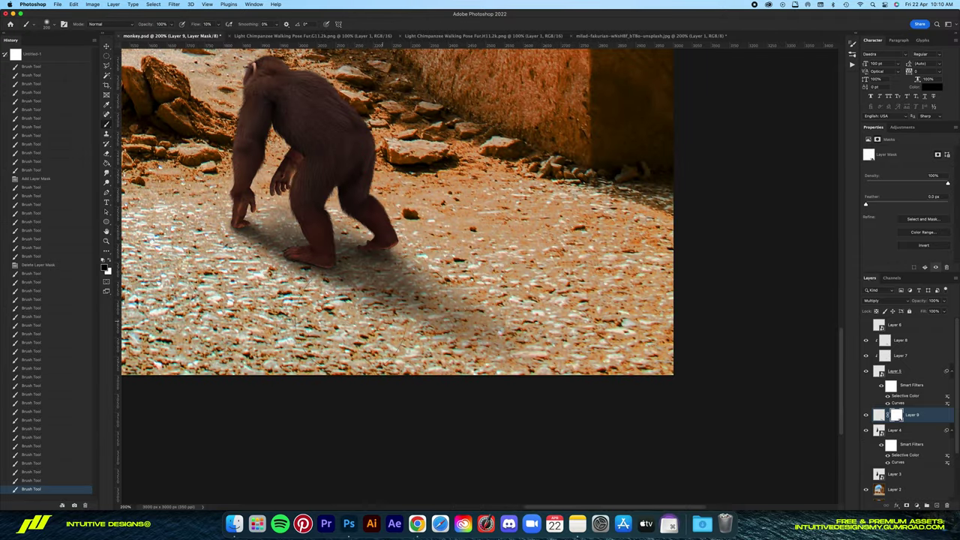
text(90)
key(Return)
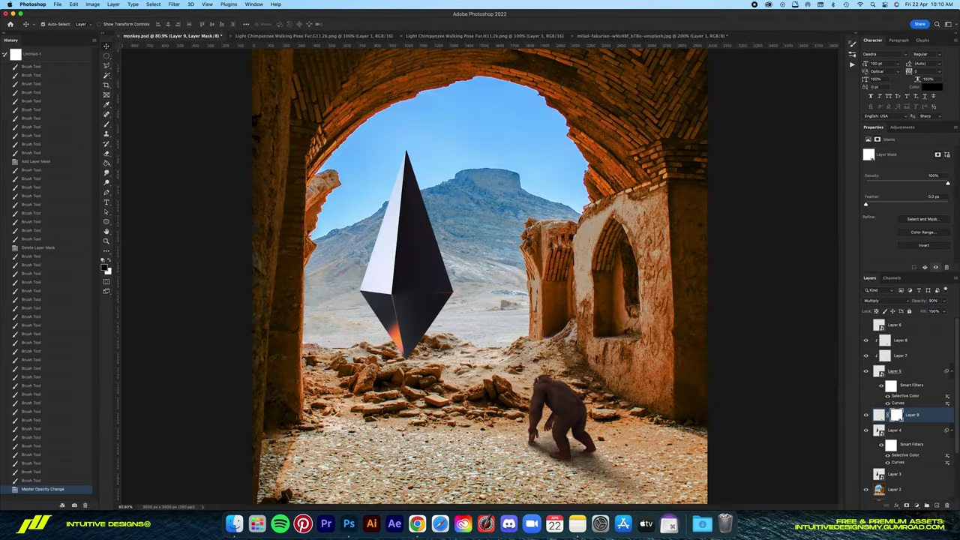
- Add a new Layer 10 above Layer 8, clipped to the chimpanzee
scroll(627, 328, down, 5)
scroll(627, 328, up, 6)
scroll(627, 327, left, 2)
key(b)
key(alt+bracketright)
key(alt+bracketright)
key(alt+bracketright)
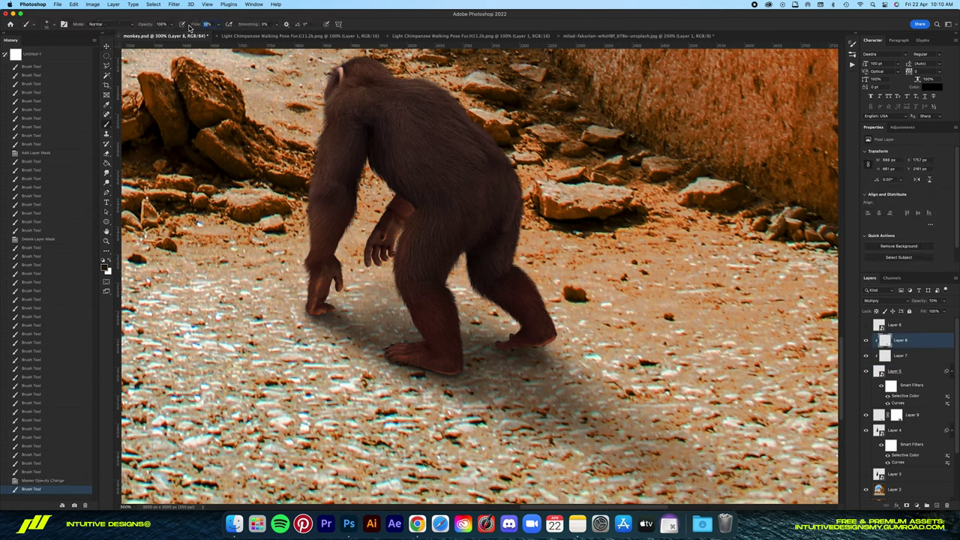
click(948, 507)
key(ctrl+alt+g)
- Paint dark shading on the chimp's feet and hands at Multiply, 50% opacity
drag(426, 373, 473, 378)
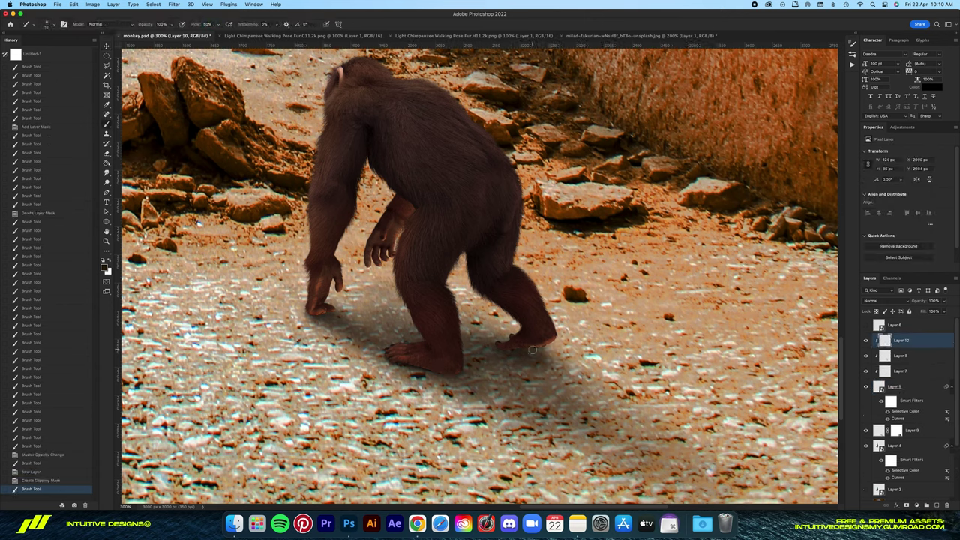
drag(520, 354, 613, 353)
key(shift+alt+m)
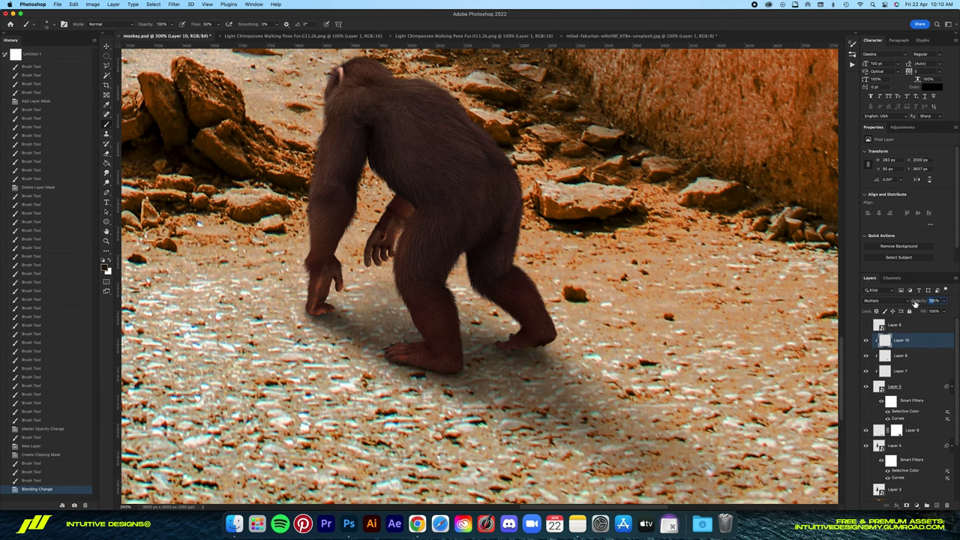
text(50)
key(Return)
drag(315, 308, 322, 318)
drag(312, 278, 319, 317)
drag(379, 242, 390, 239)
- Zoom in on the chimpanzee, target Layer 9's mask, and pick a soft round brush
key(v)
key(super+0)
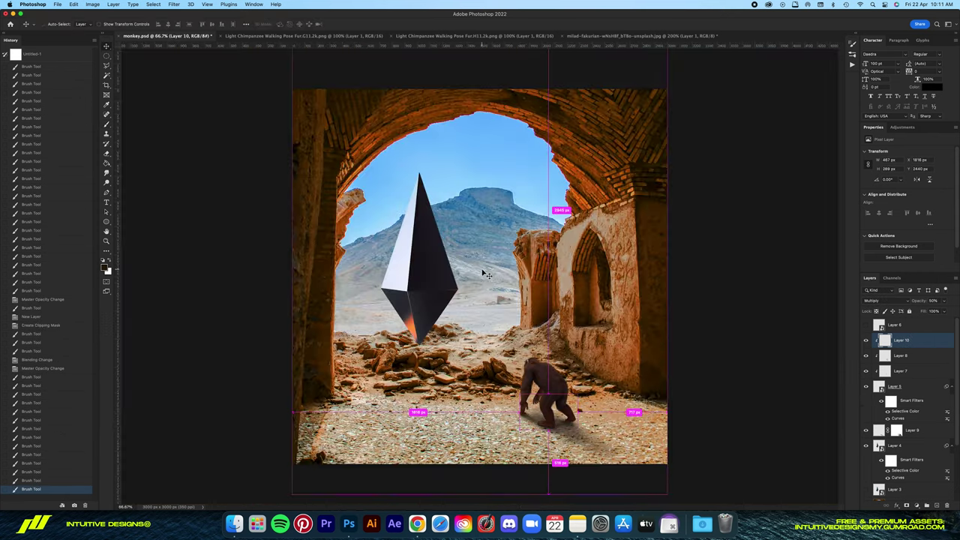
key(super+1)
click(897, 429)
key(b)
right_click(443, 330)
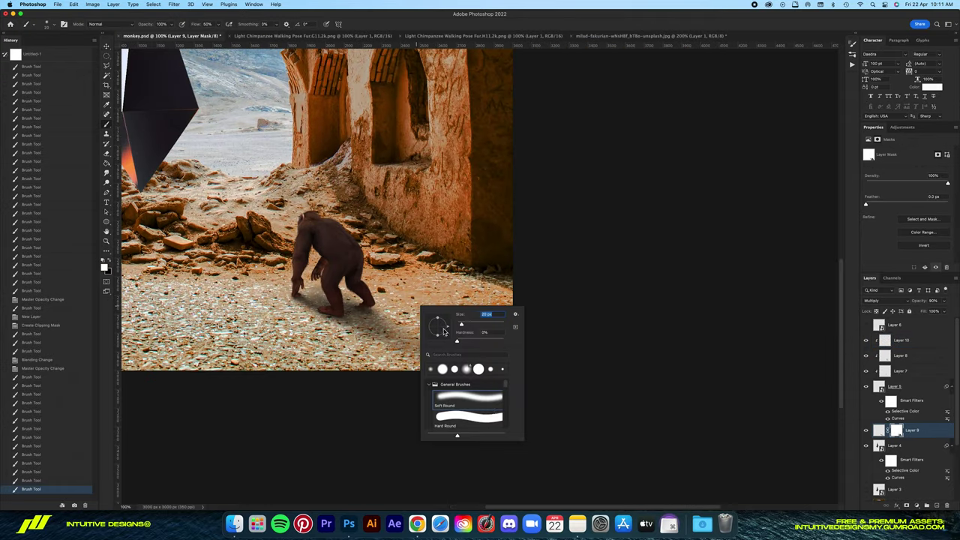
click(203, 28)
text(10)
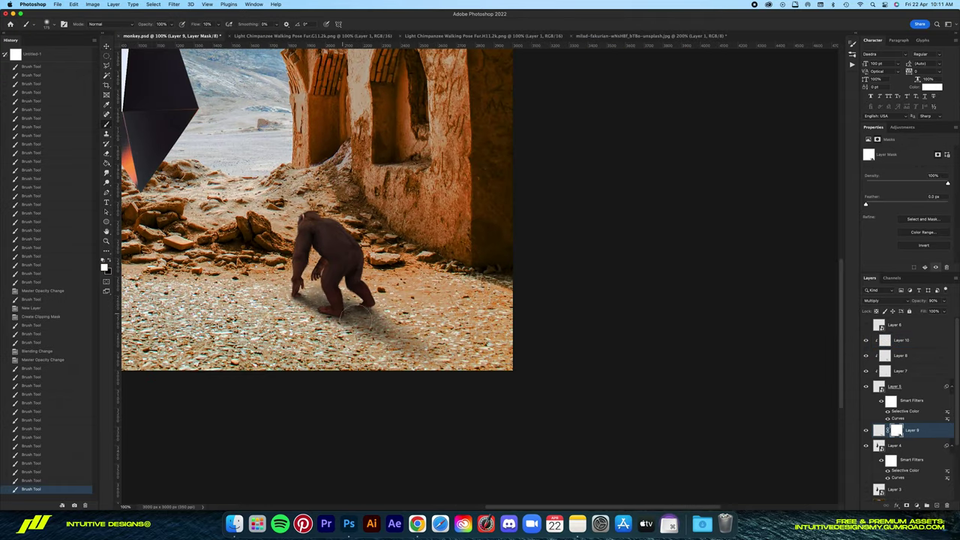
- Paint the mask black near the feet, then white along the bottom of the ground
mouse_move(381, 320)
mouse_down()
mouse_move(391, 342)
mouse_move(360, 335)
mouse_move(377, 336)
mouse_move(412, 369)
mouse_up()
click(310, 283)
click(311, 274)
key(x)
drag(379, 329, 447, 362)
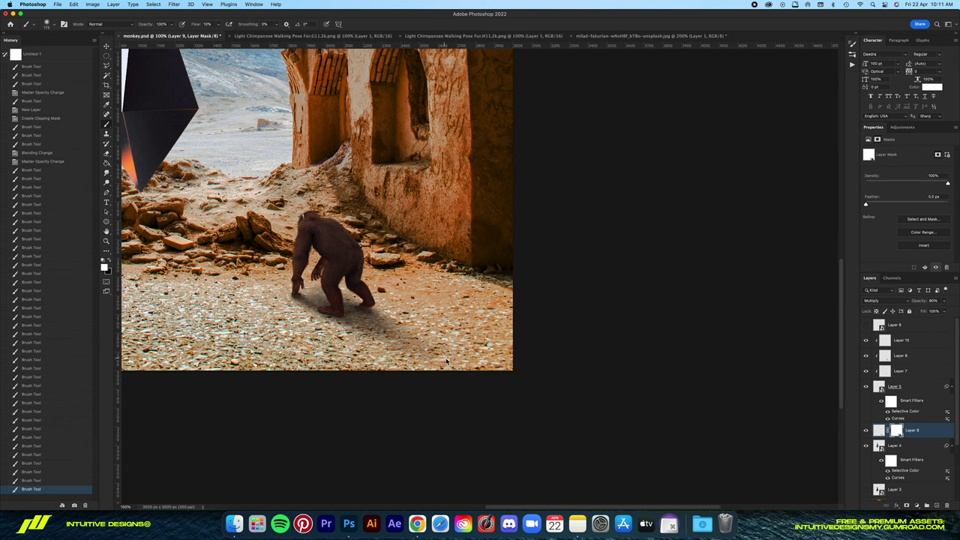
scroll(469, 369, down, 5)
scroll(469, 369, down, 2)
- Raise the chimp shadow layer's saturation with Hue/Saturation, keeping it in Multiply blending
scroll(469, 369, up, 5)
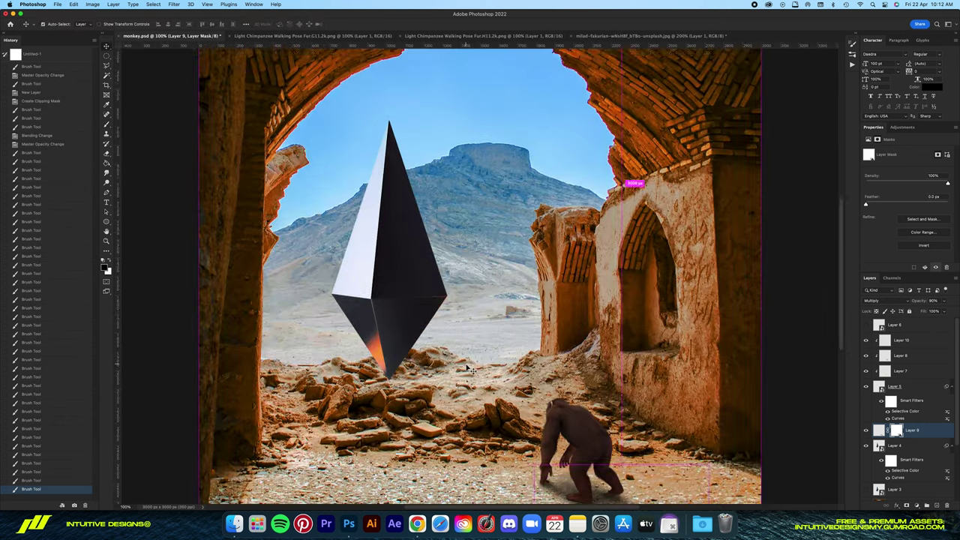
key(v)
click(879, 431)
key(ctrl+u)
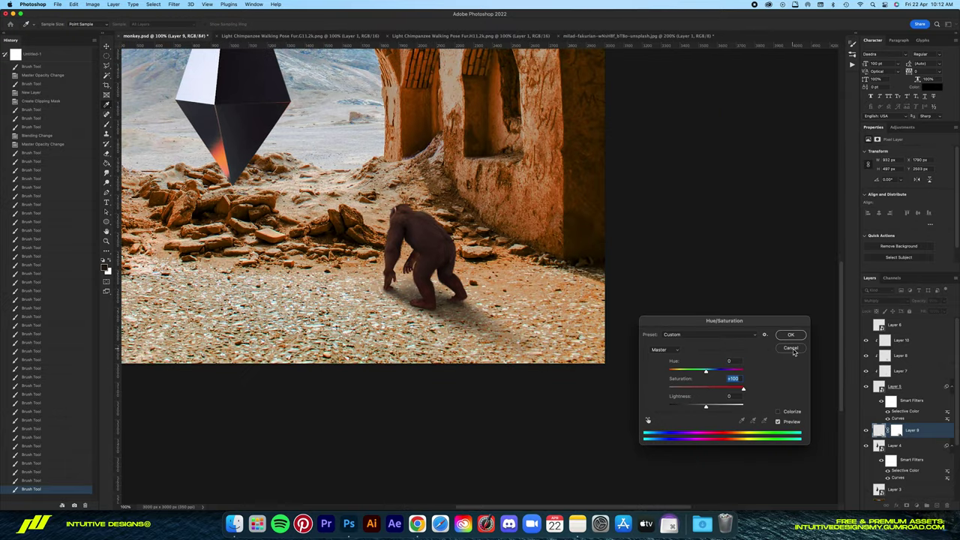
click(792, 348)
key(shift+alt+n)
key(ctrl+u)
drag(707, 388, 723, 390)
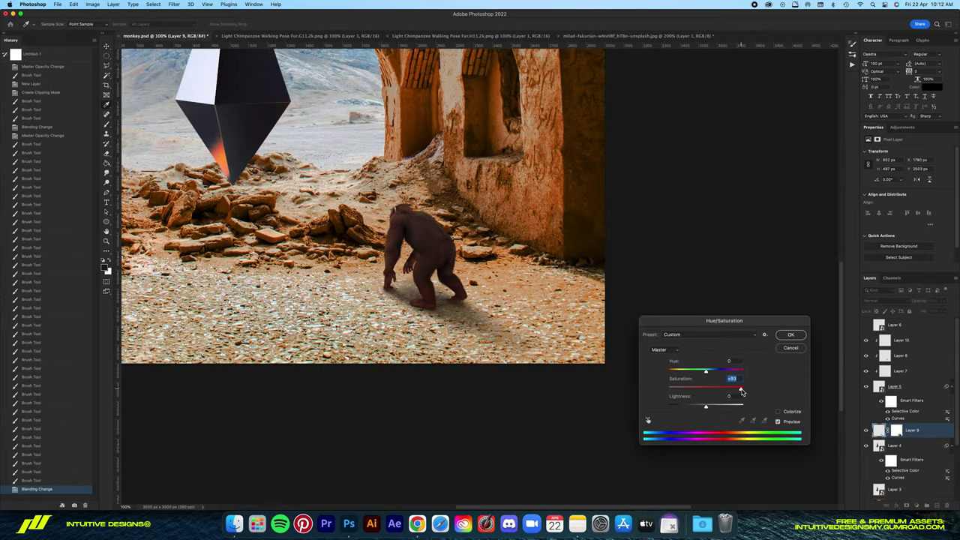
key(Return)
click(882, 301)
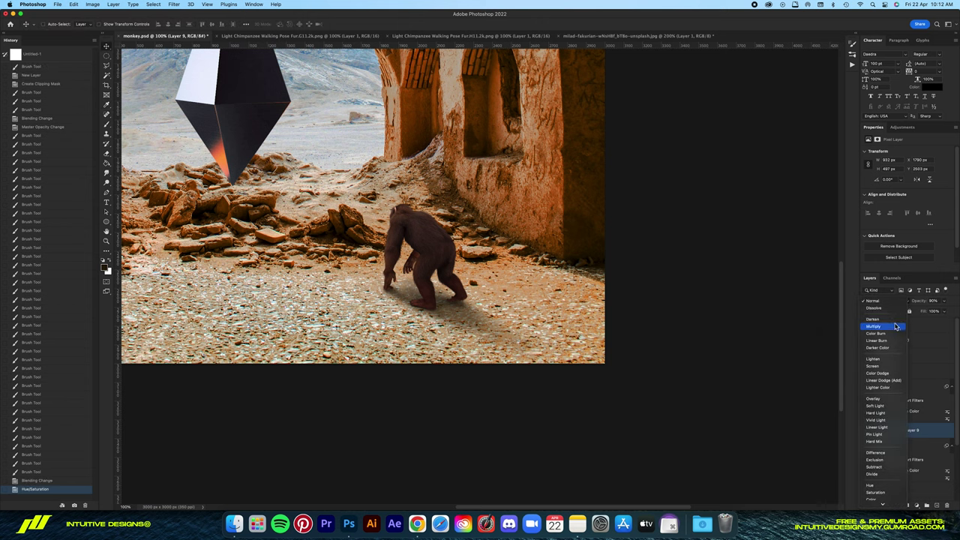
click(898, 328)
- Tweak the shadow and shading opacities, leaving Layer 8 at 80%, and add an empty layer above Layer 3
scroll(487, 302, down, 5)
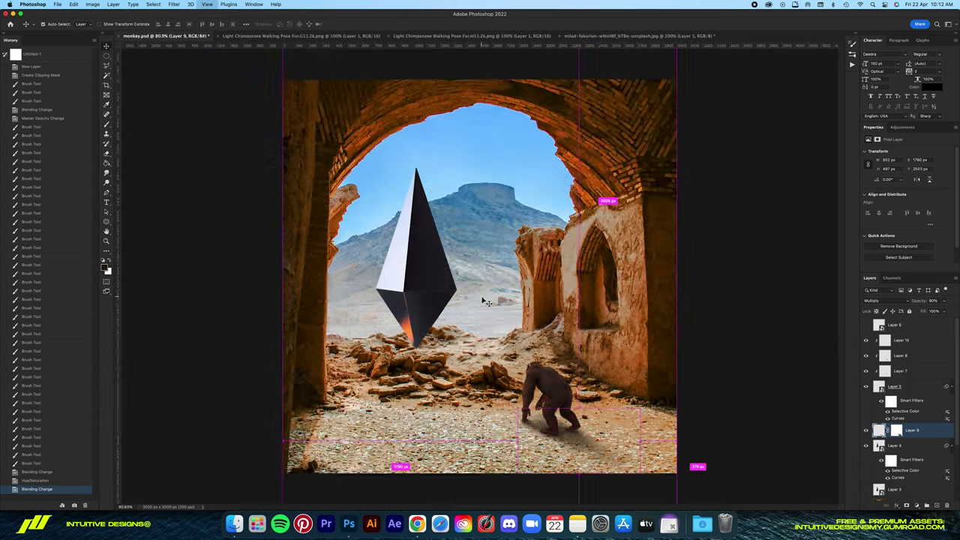
scroll(486, 303, up, 5)
scroll(487, 303, up, 3)
scroll(486, 303, down, 2)
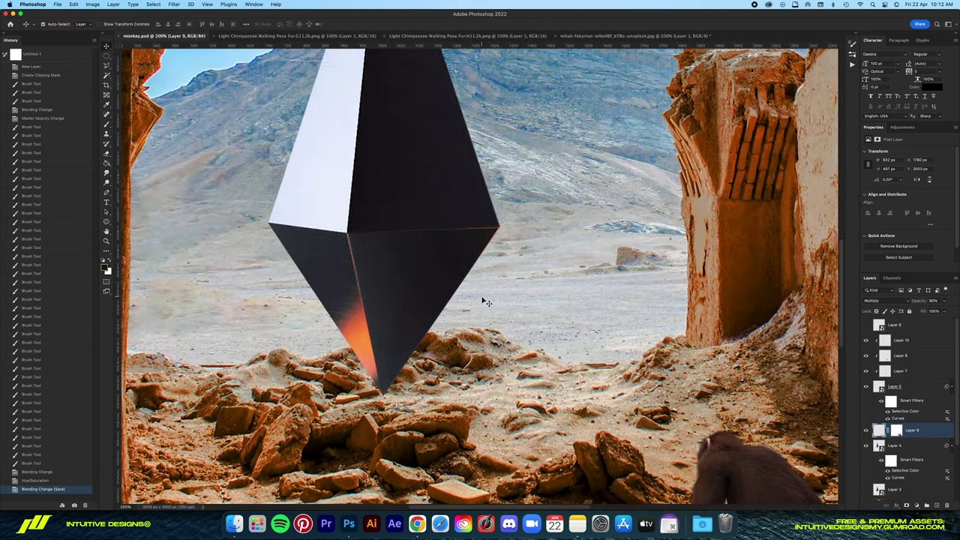
scroll(486, 302, down, 3)
scroll(487, 302, up, 3)
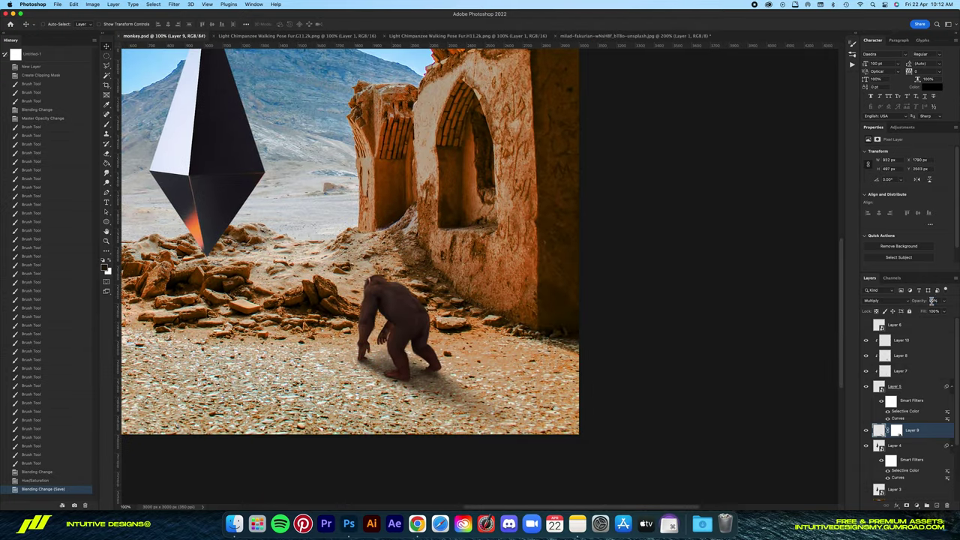
key(5)
scroll(486, 303, down, 2)
scroll(649, 312, up, 2)
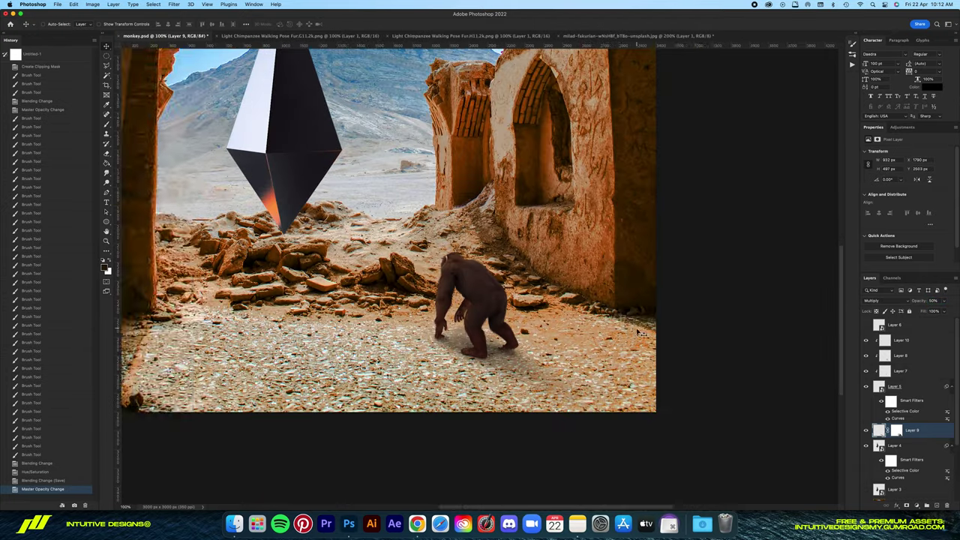
key(0)
scroll(480, 276, down, 3)
scroll(481, 365, up, 3)
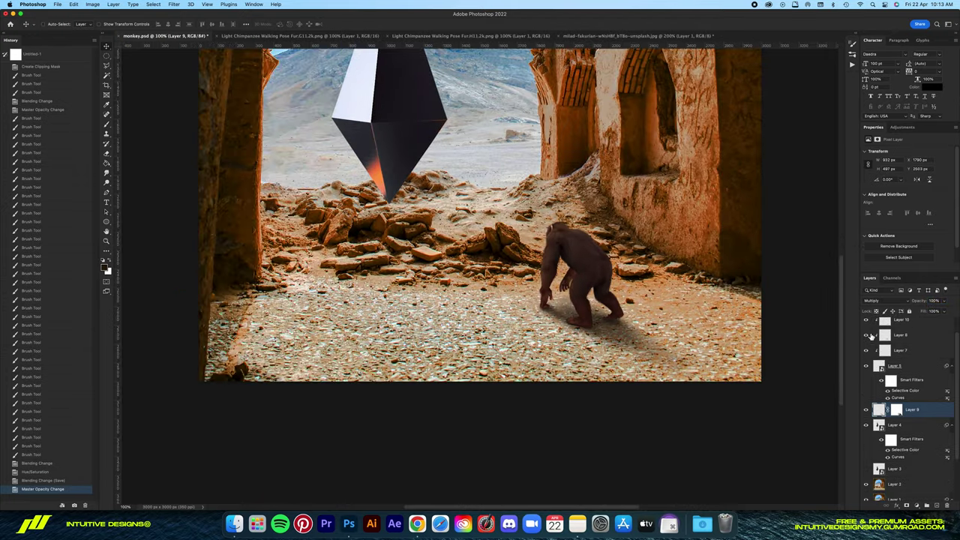
click(866, 430)
click(866, 429)
click(910, 356)
click(866, 356)
click(866, 356)
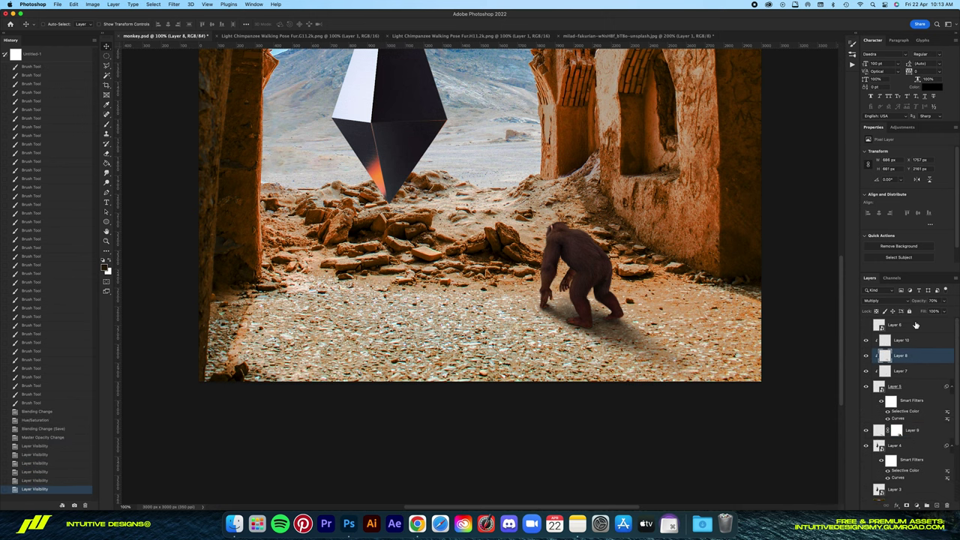
key(Return)
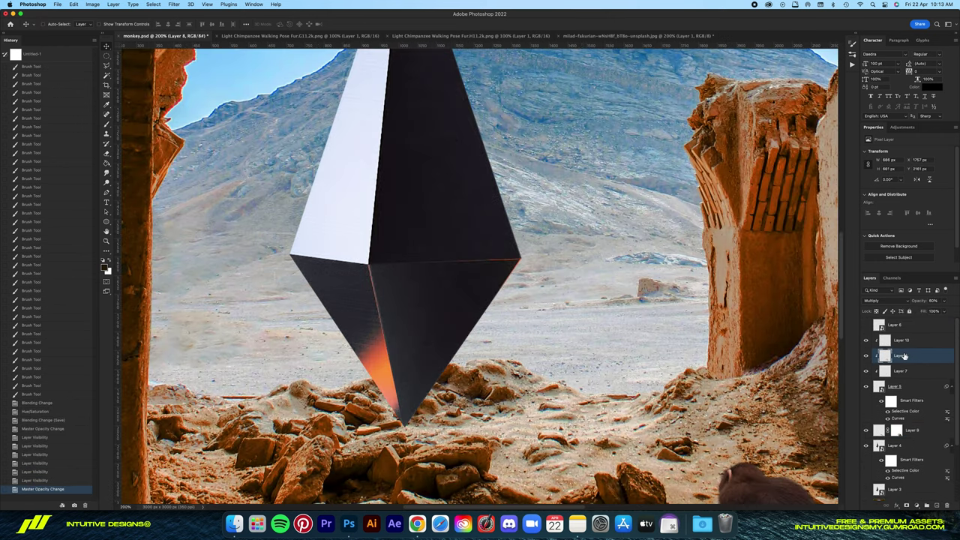
click(937, 506)
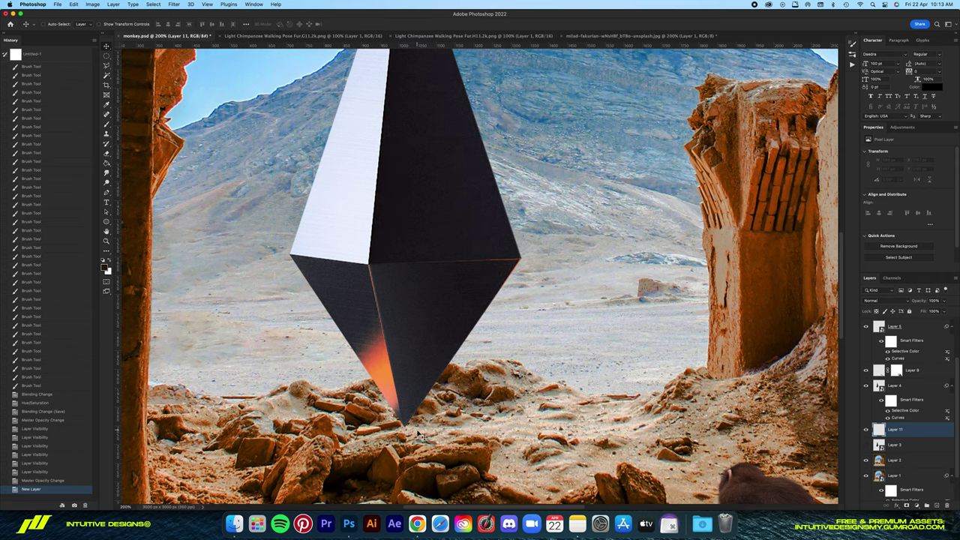
- Paint a dark spot under the crystal's tip and squash it into a flat contact shadow
key(b)
click(395, 439)
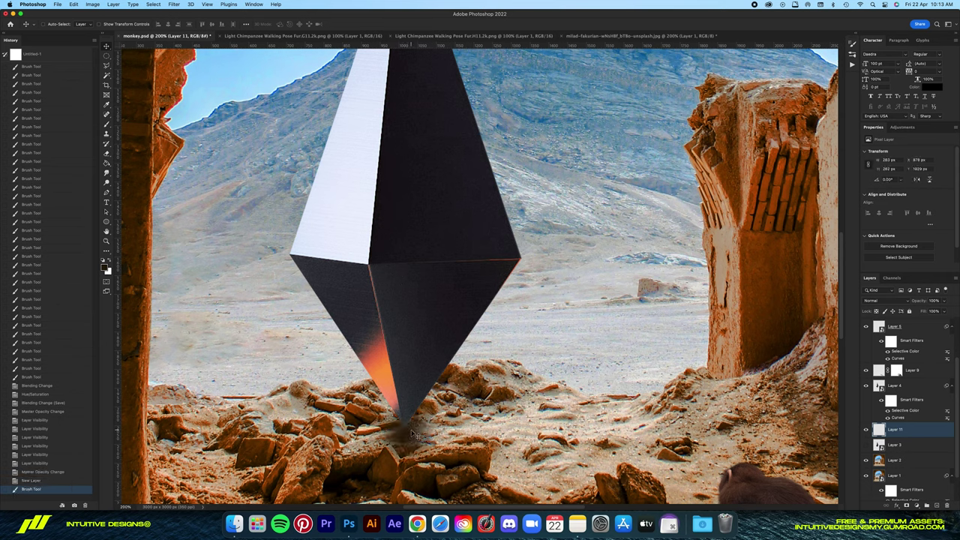
key(ctrl+t)
drag(406, 413, 405, 428)
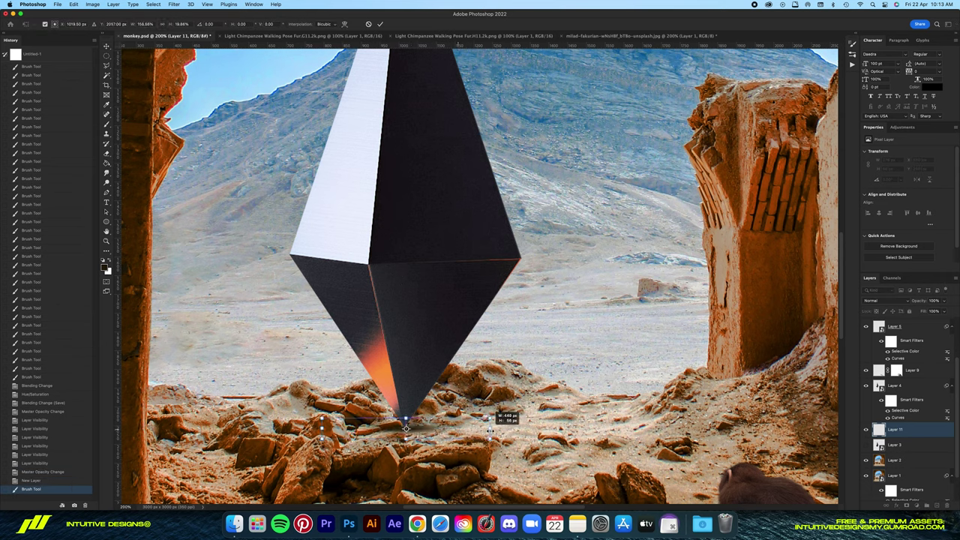
key(Return)
- Position the flattened shadow snugly beneath the crystal's tip
key(super+0)
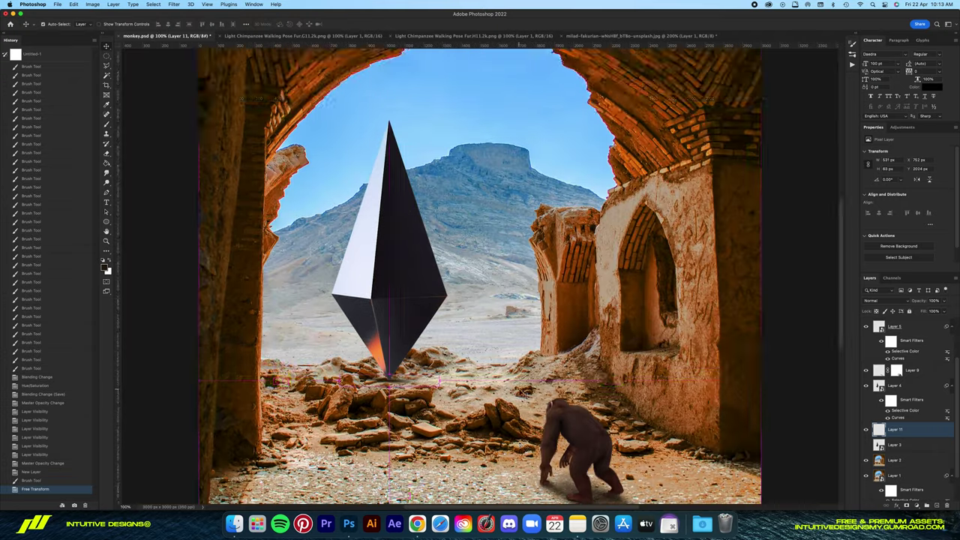
scroll(524, 394, up, 3)
scroll(523, 394, up, 2)
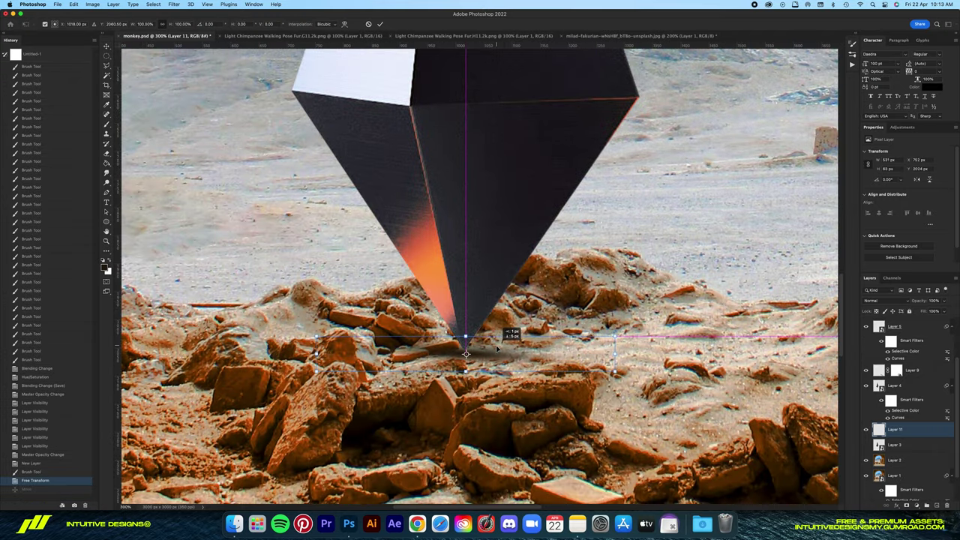
drag(510, 375, 535, 353)
key(Return)
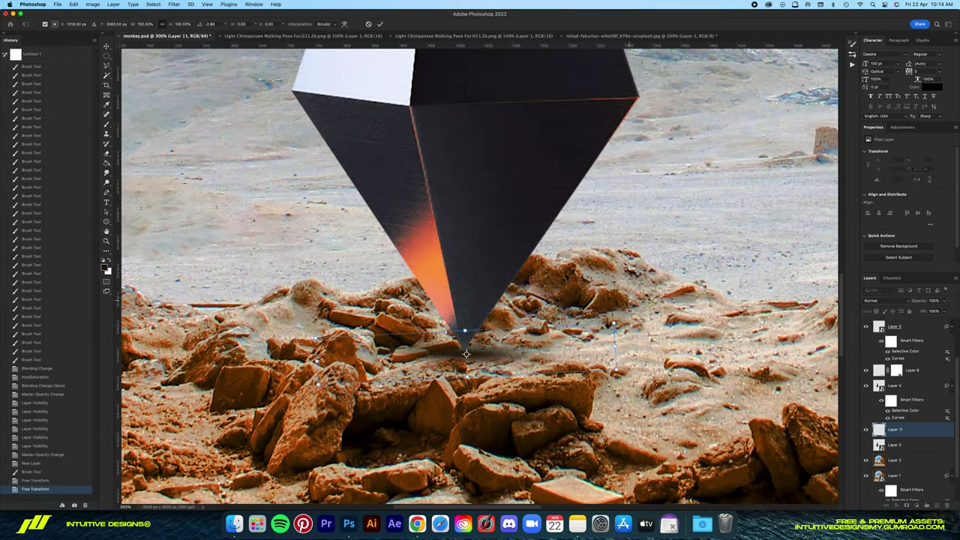
key(super+0)
scroll(412, 342, up, 3)
scroll(388, 307, up, 3)
drag(388, 308, 391, 304)
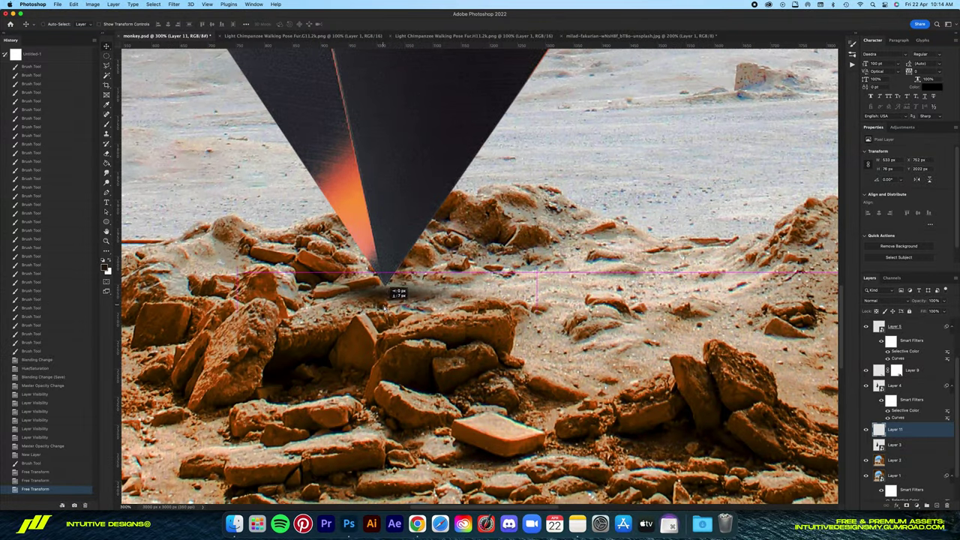
- Set the shadow layer to Multiply and give it a layer mask
key(super+z)
click(886, 301)
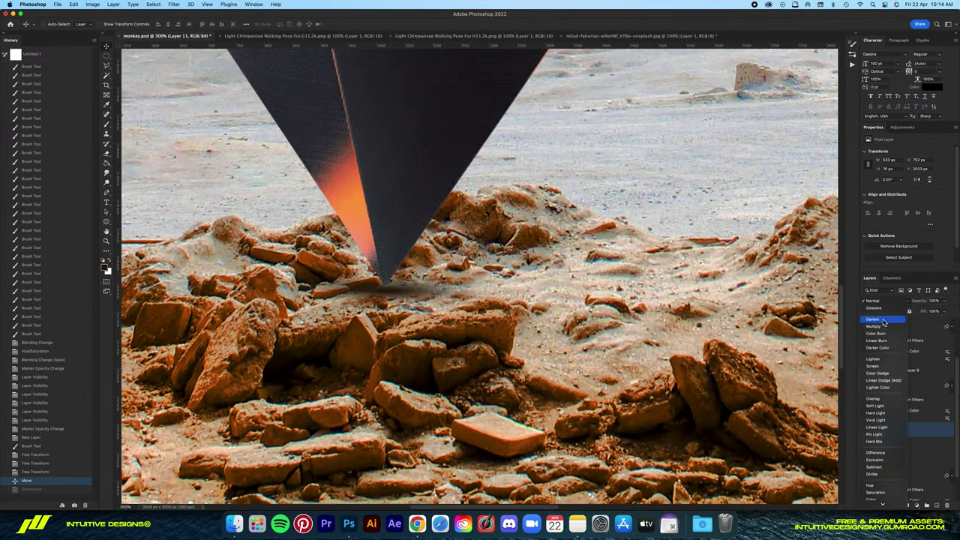
click(881, 327)
click(907, 505)
key(b)
right_click(403, 413)
key(Return)
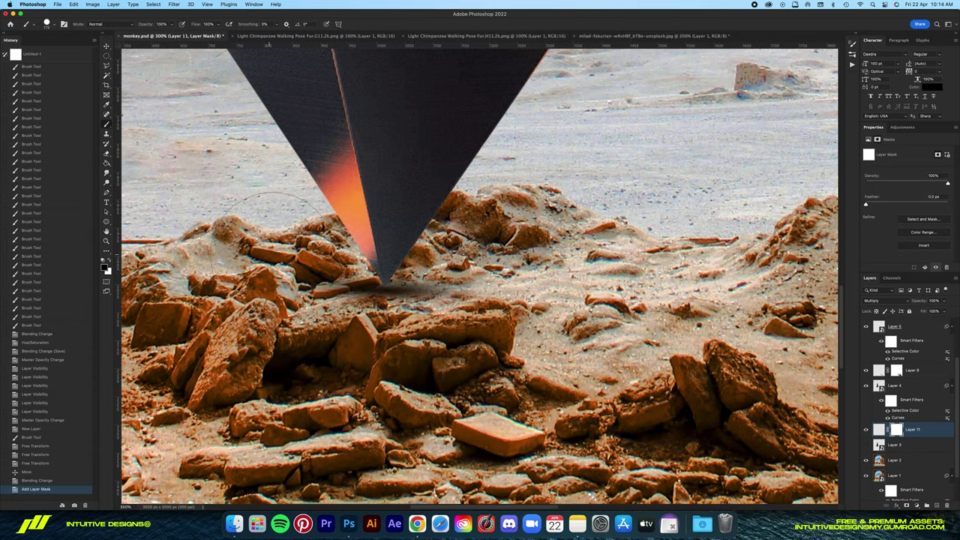
key(super+equal)
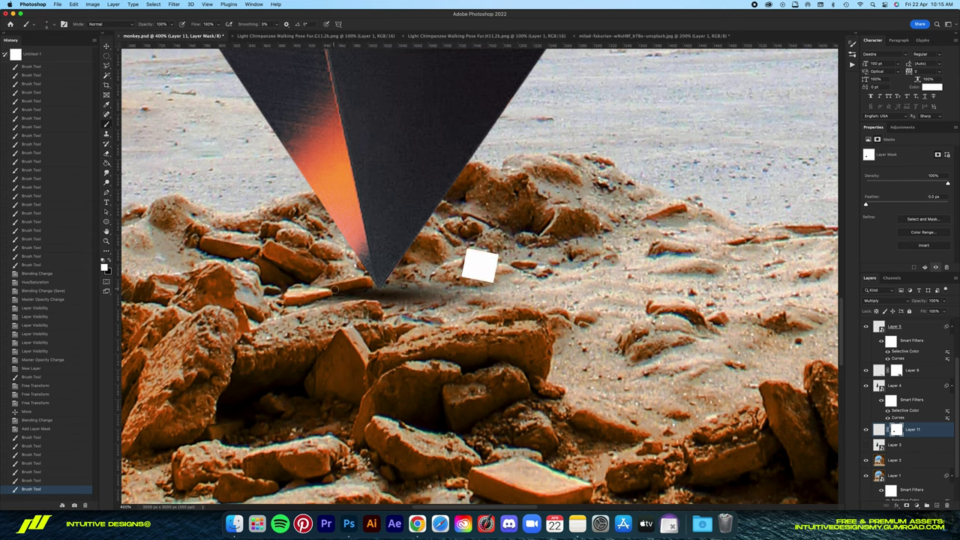
- Resize the shadow under the crystal tip with its mask unlinked, then relink the mask
key(v)
key(super+0)
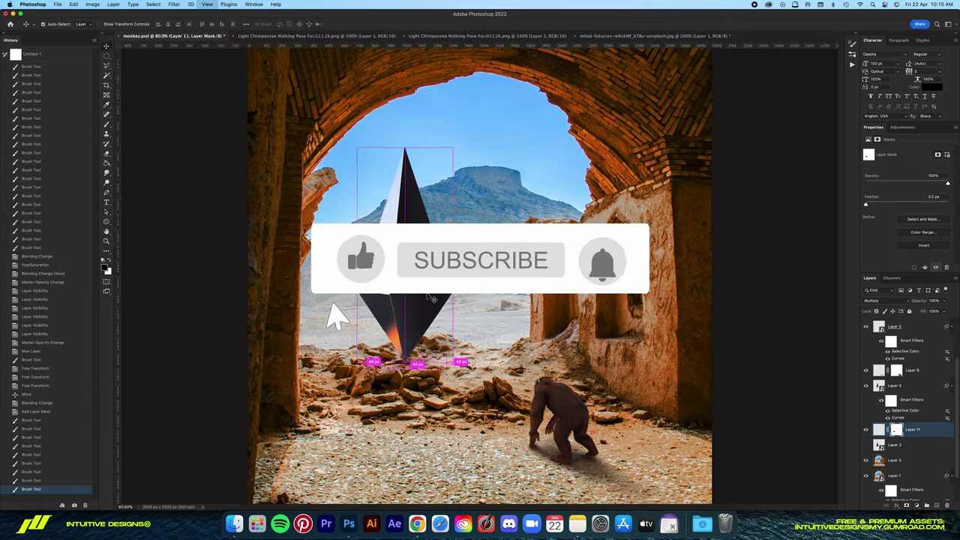
scroll(432, 299, up, 5)
key(super+t)
drag(304, 375, 303, 377)
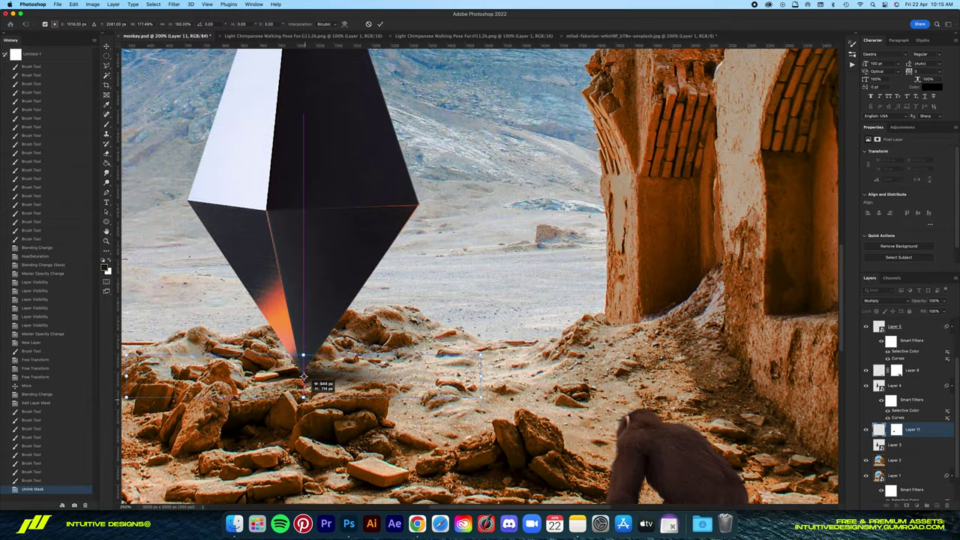
key(Return)
key(super+0)
scroll(309, 405, up, 4)
scroll(309, 405, up, 2)
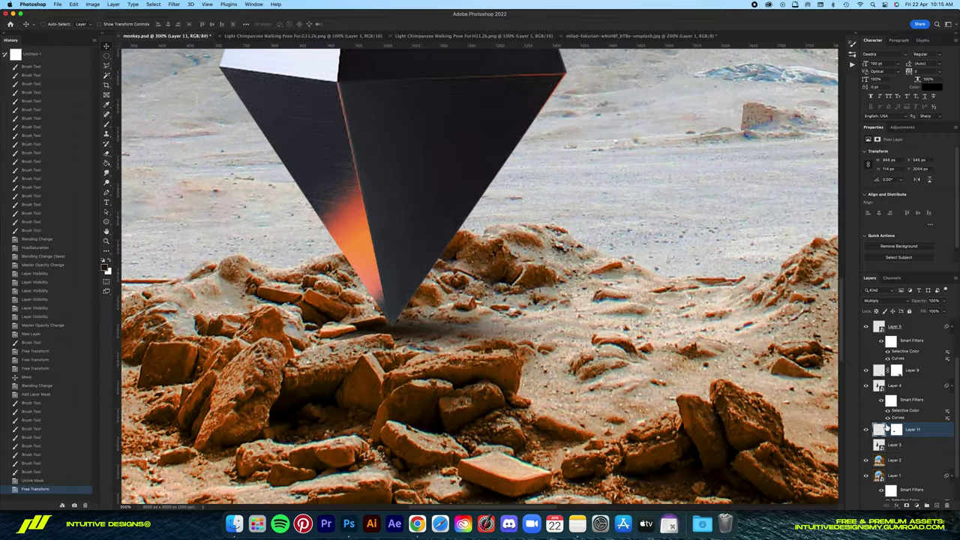
click(889, 429)
- Paint the mask edges with a soft brush so the shadow fades into the rocks
key(b)
scroll(390, 338, up, 2)
right_click(390, 339)
key(Return)
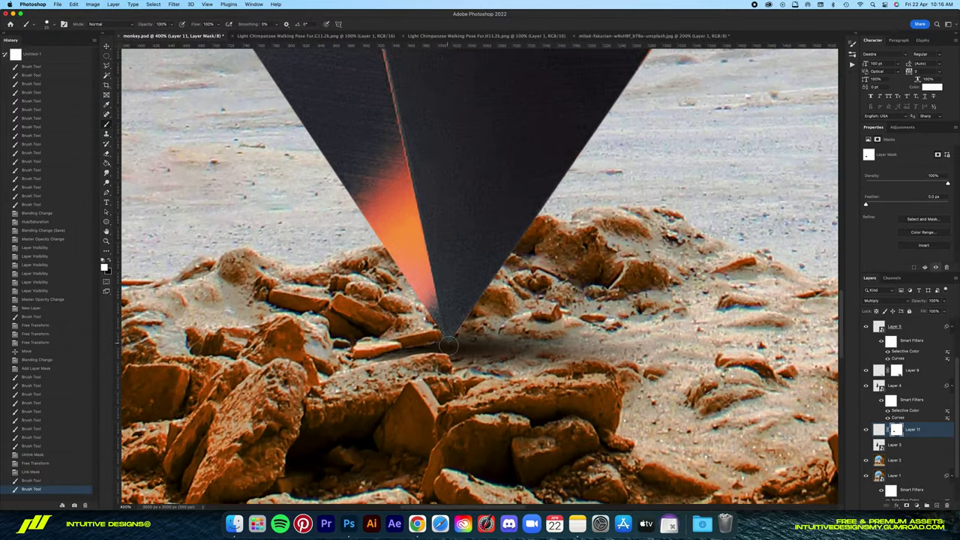
right_click(428, 331)
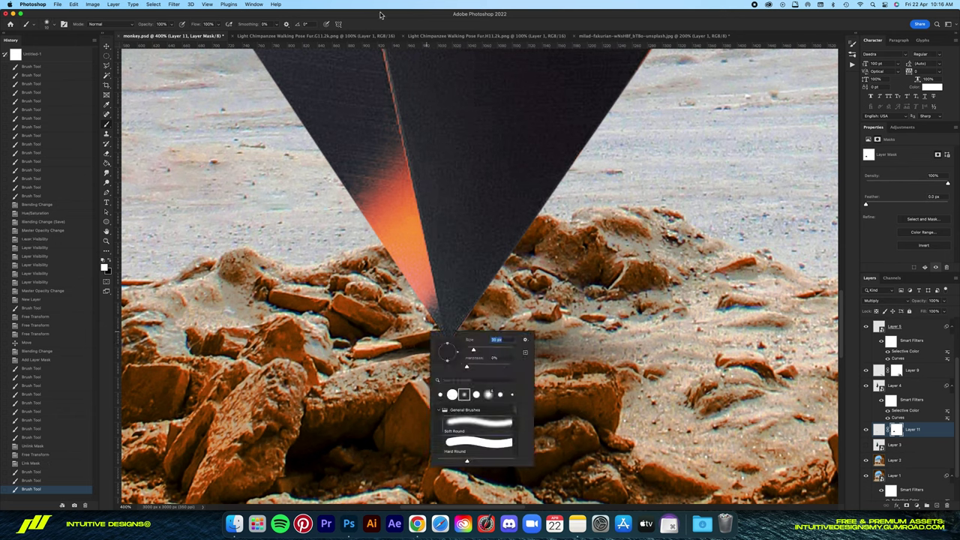
key(Return)
drag(435, 338, 409, 341)
key(ctrl+z)
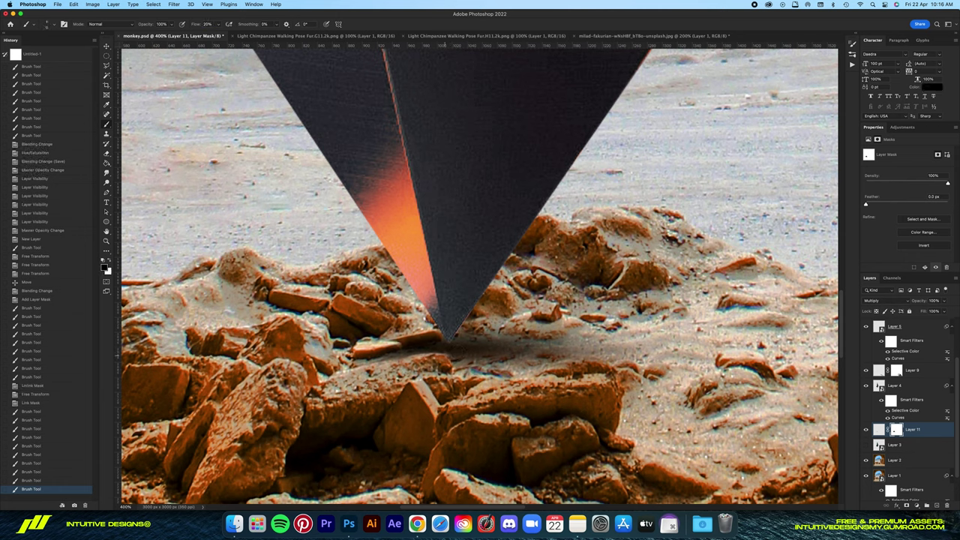
key(ctrl+0)
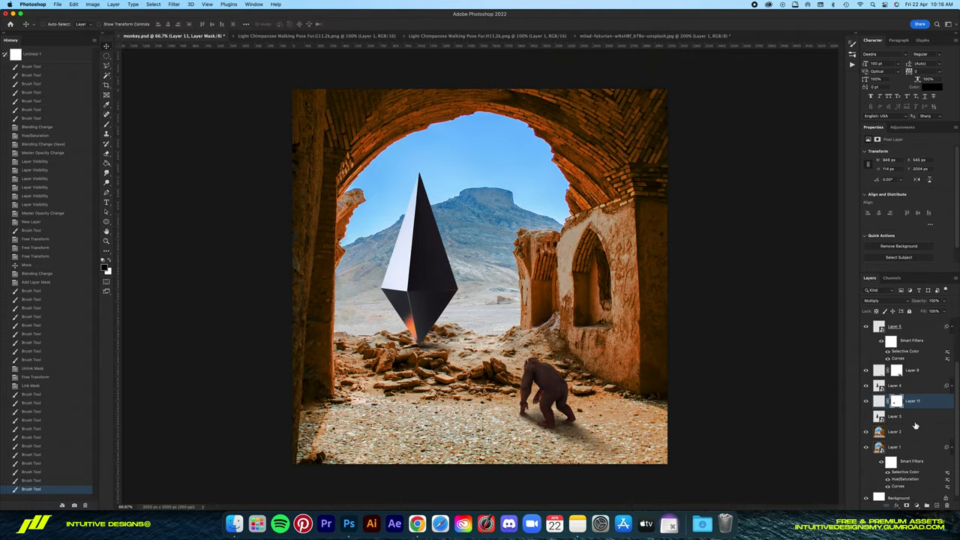
- Group Layer 3 and Layer 1 into a group named 'Backup'
drag(895, 445, 896, 486)
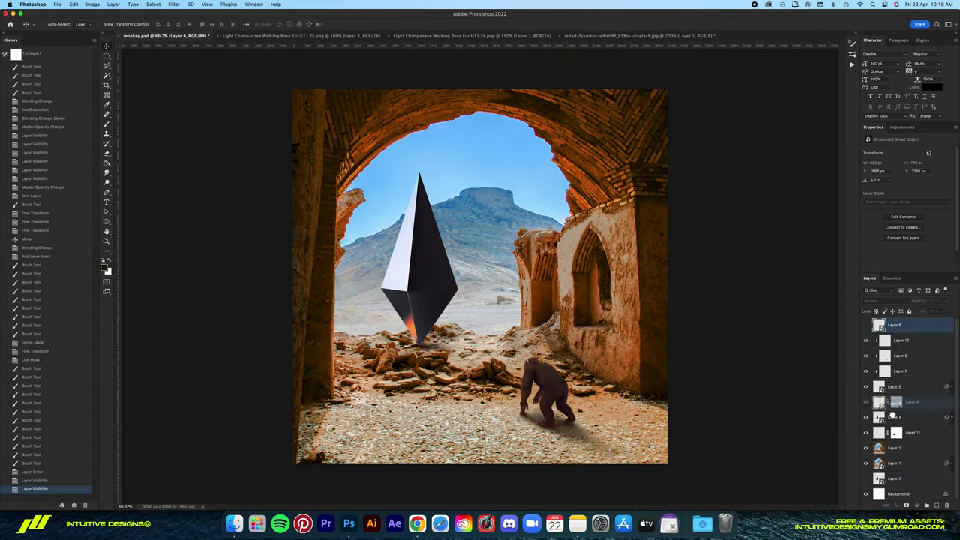
shift+click(894, 463)
key(ctrl+g)
double_click(894, 445)
text(Backup)
key(Return)
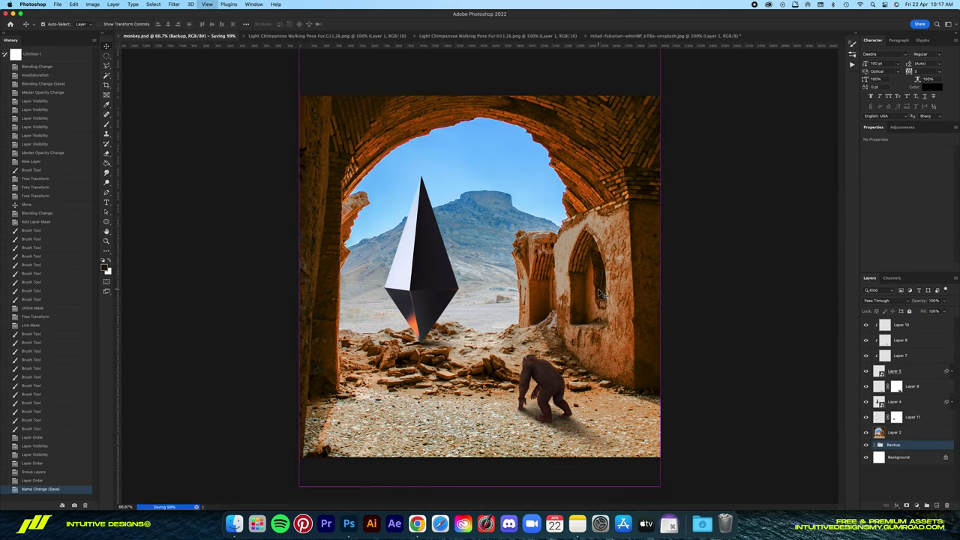
- Distort the crystal on Layer 4 by pulling a corner to reshape it
key(ctrl+0)
key(ctrl+minus)
click(416, 263)
key(ctrl+t)
right_click(437, 242)
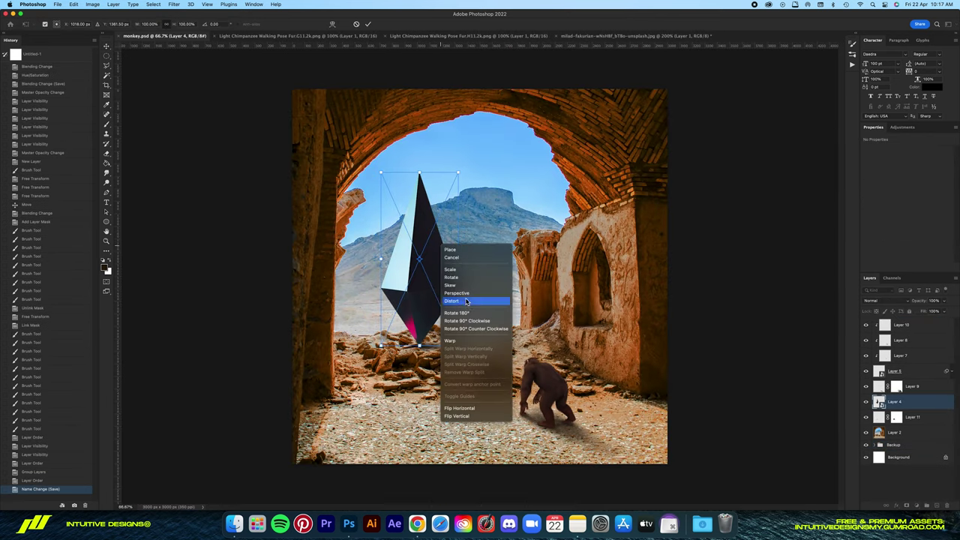
click(450, 300)
drag(461, 345, 465, 346)
key(ctrl+minus)
key(ctrl+minus)
key(ctrl+minus)
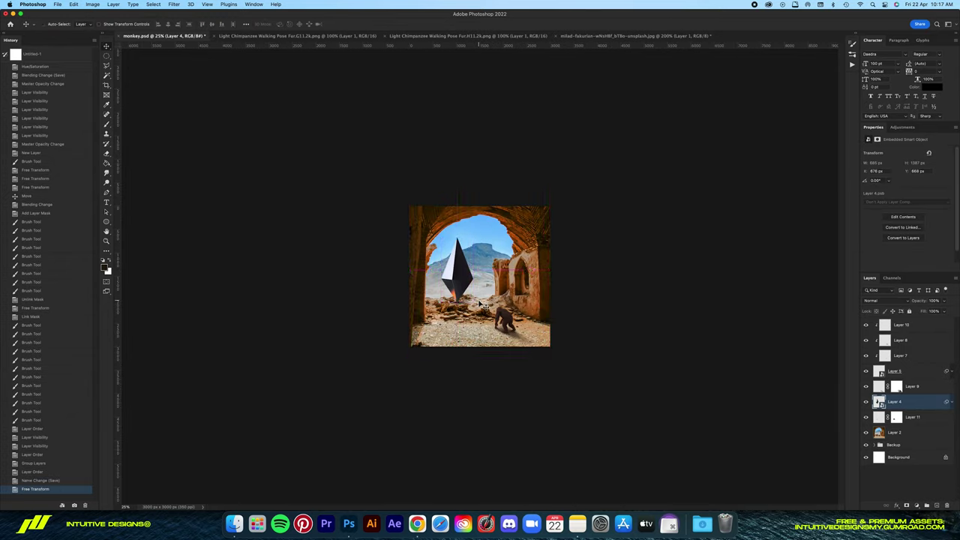
key(Return)
- Tilt the crystal slightly and add a horizontal guide across its middle
key(ctrl+0)
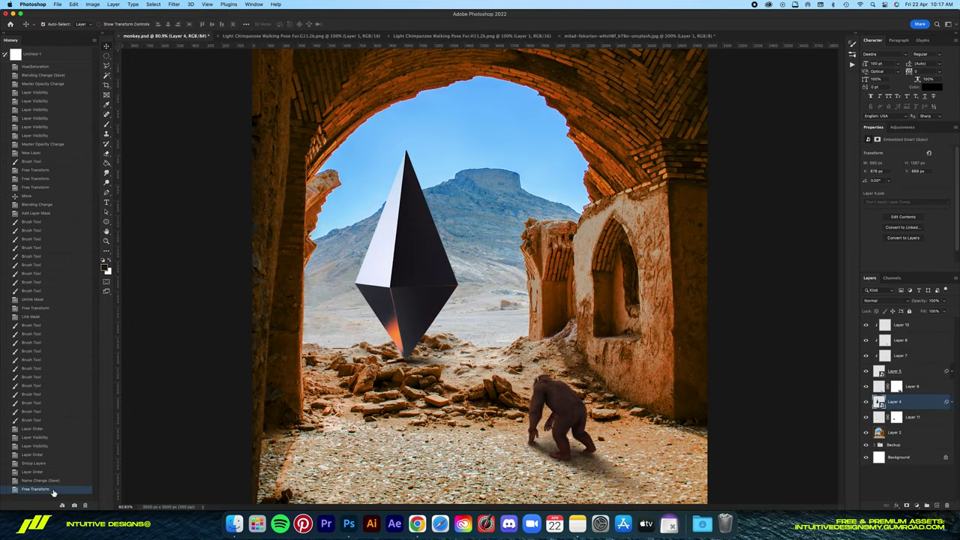
key(ctrl+t)
right_click(449, 298)
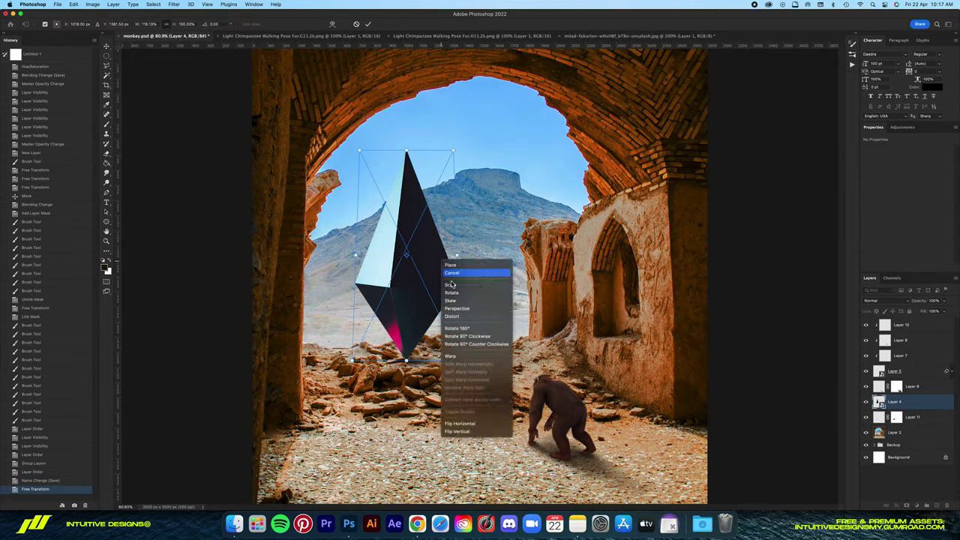
click(473, 293)
drag(461, 285, 469, 250)
drag(504, 47, 515, 286)
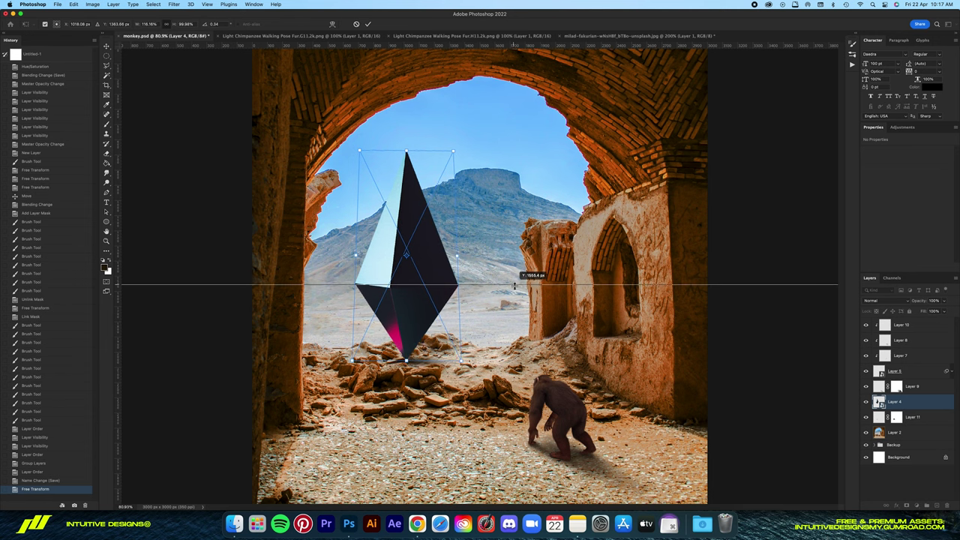
key(Return)
key(ctrl+minus)
key(ctrl+minus)
key(ctrl+minus)
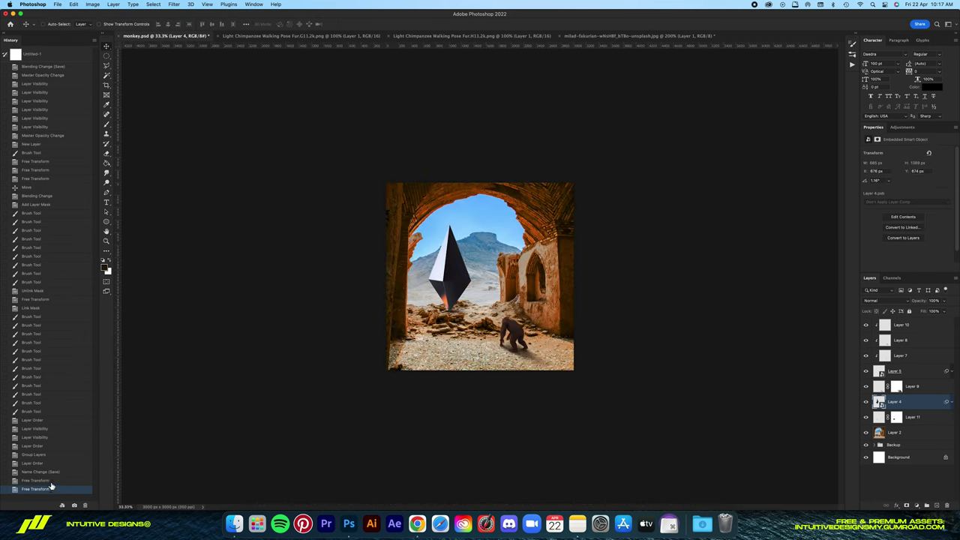
- Undo the tilt, rotate the crystal a few degrees instead, and duplicate the crystal layer
key(ctrl+z)
key(ctrl+0)
key(ctrl+t)
right_click(421, 274)
click(438, 328)
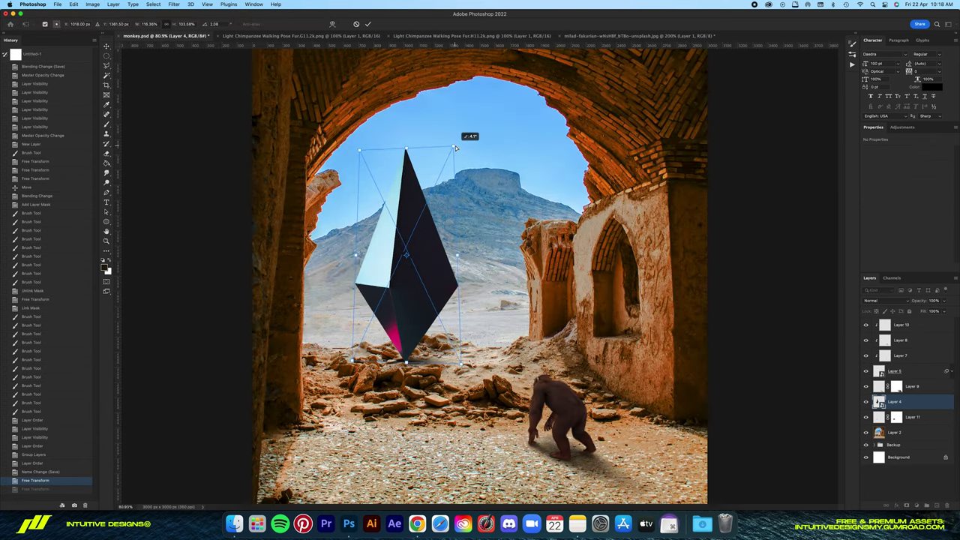
drag(451, 146, 456, 139)
key(Return)
key(ctrl+minus)
key(ctrl+minus)
key(ctrl+minus)
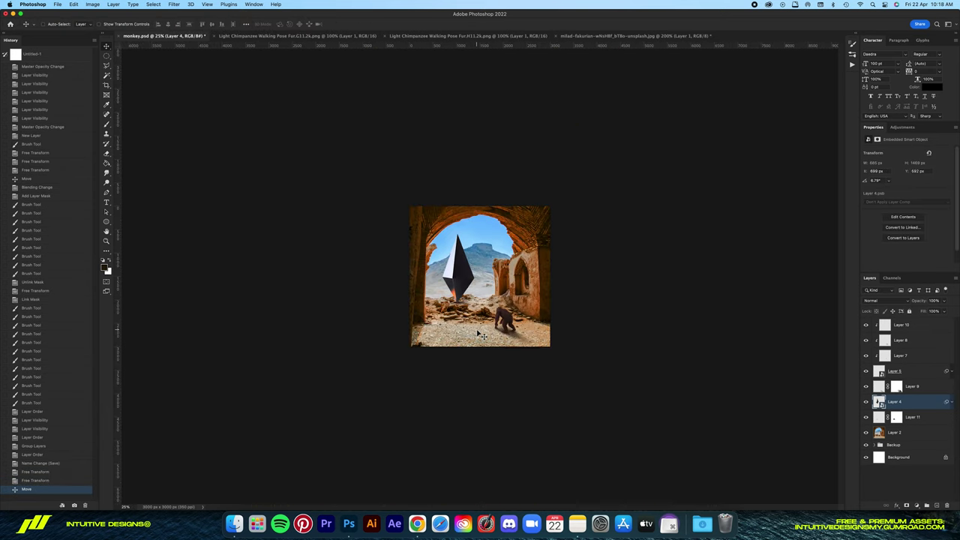
key(ctrl+plus)
key(ctrl+plus)
key(ctrl+plus)
key(ctrl+minus)
- Apply a Gaussian Blur to the crystal copy, Layer 4 copy
key(ctrl+j)
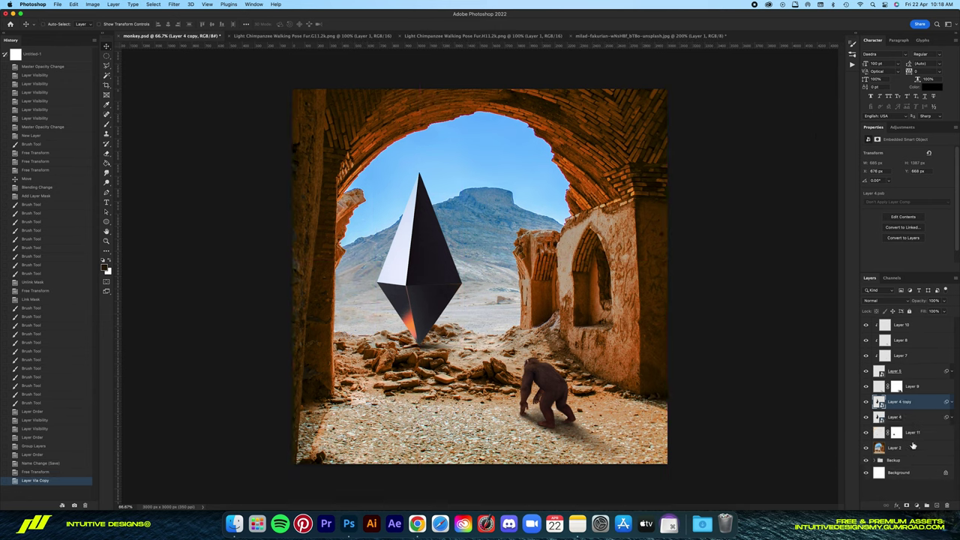
click(174, 4)
click(300, 121)
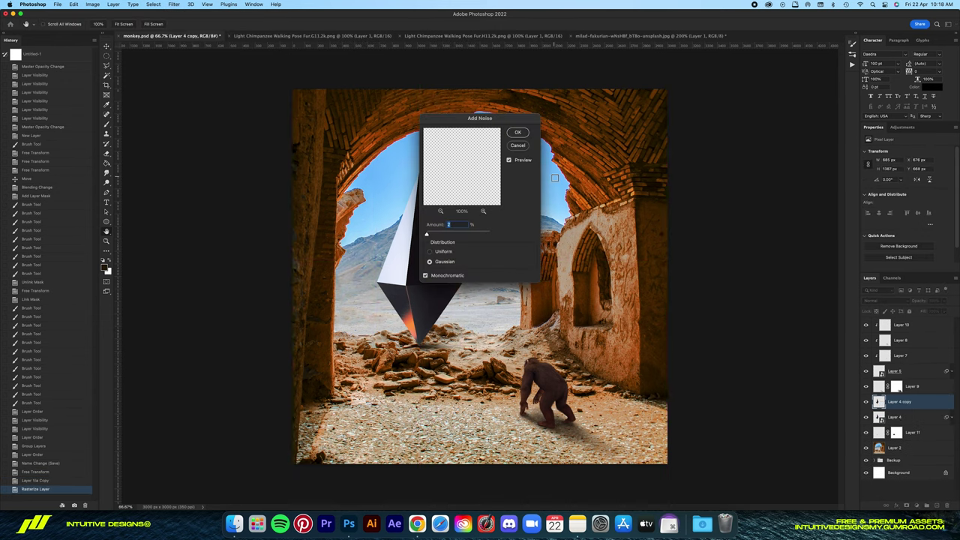
click(518, 145)
click(174, 3)
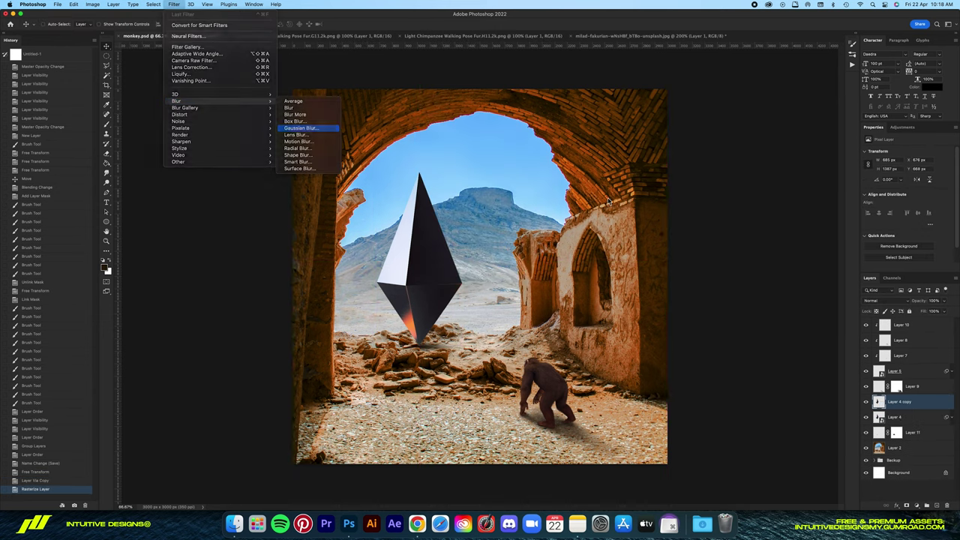
click(308, 124)
key(Return)
- Set the blurred copy to Screen blending and darken the glow with Curves
click(885, 300)
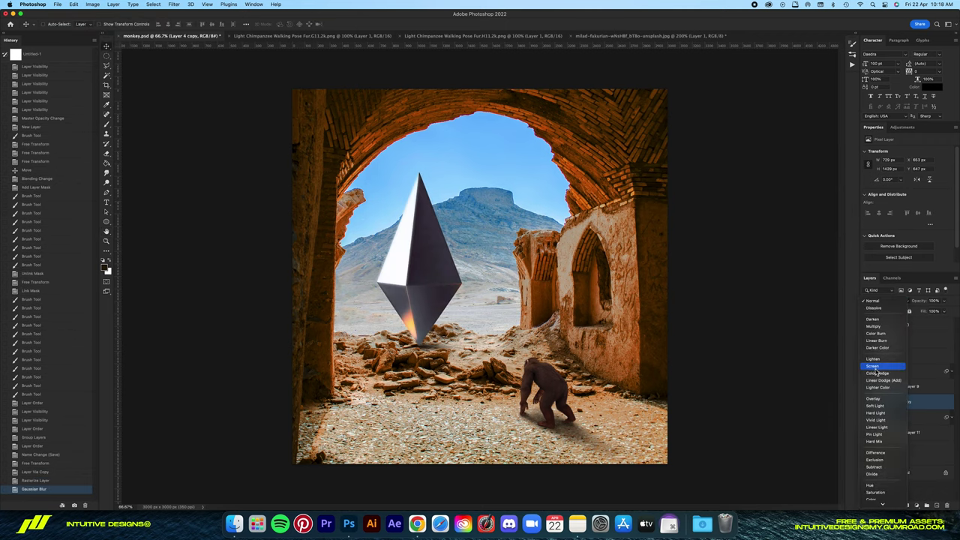
click(884, 358)
key(ctrl+plus)
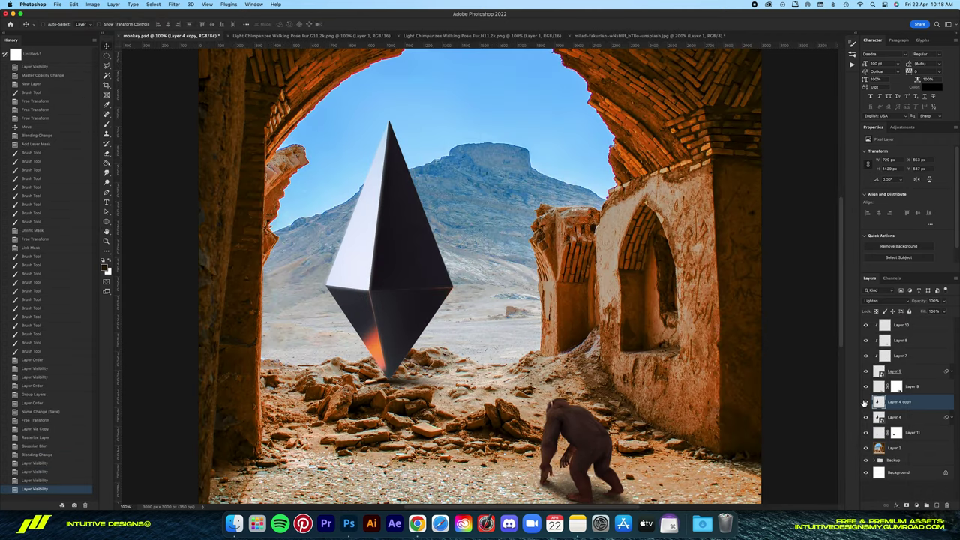
click(887, 300)
click(92, 4)
click(217, 38)
drag(746, 368, 749, 380)
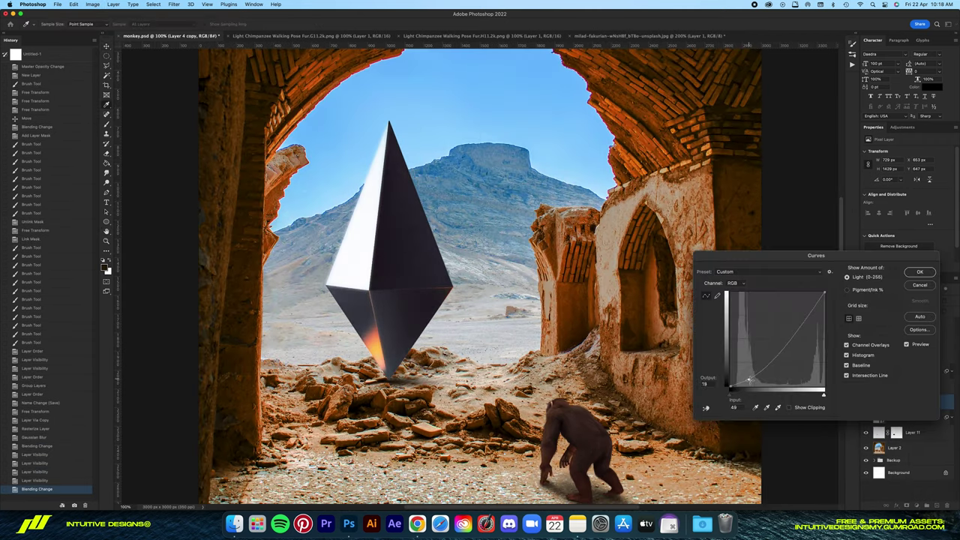
click(920, 271)
- Crop the composite taller into a portrait frame of about 3000 × 3750 px
key(ctrl+0)
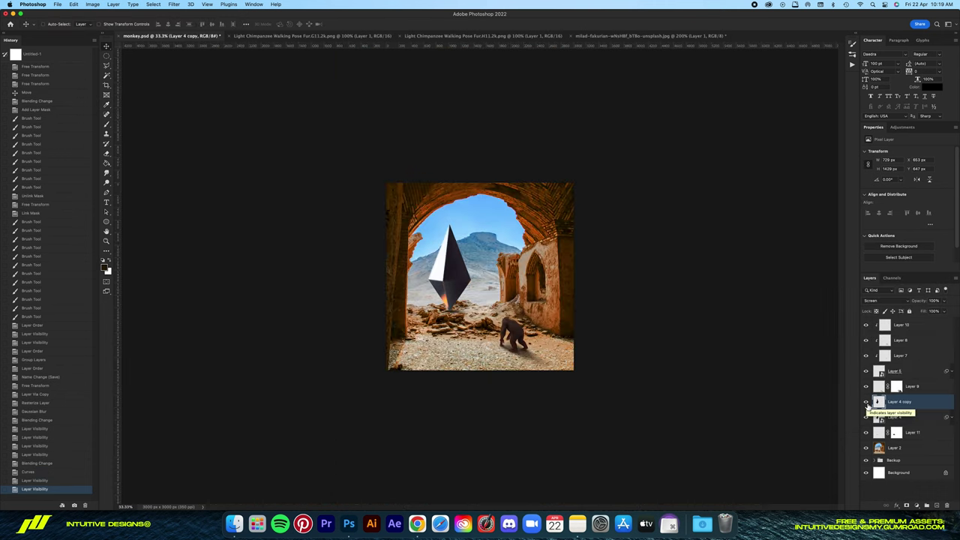
click(867, 402)
key(ctrl+minus)
key(ctrl+minus)
key(ctrl+minus)
key(c)
drag(479, 183, 479, 150)
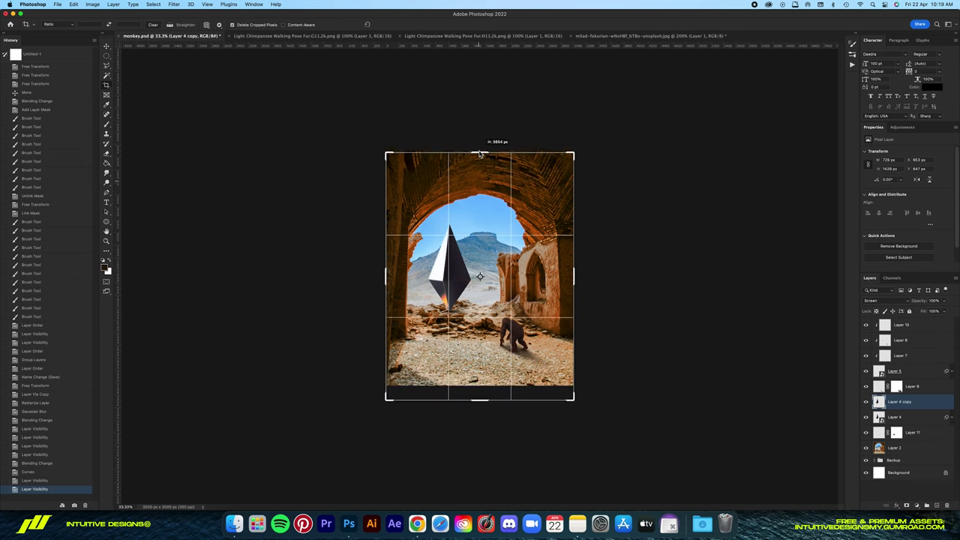
key(Escape)
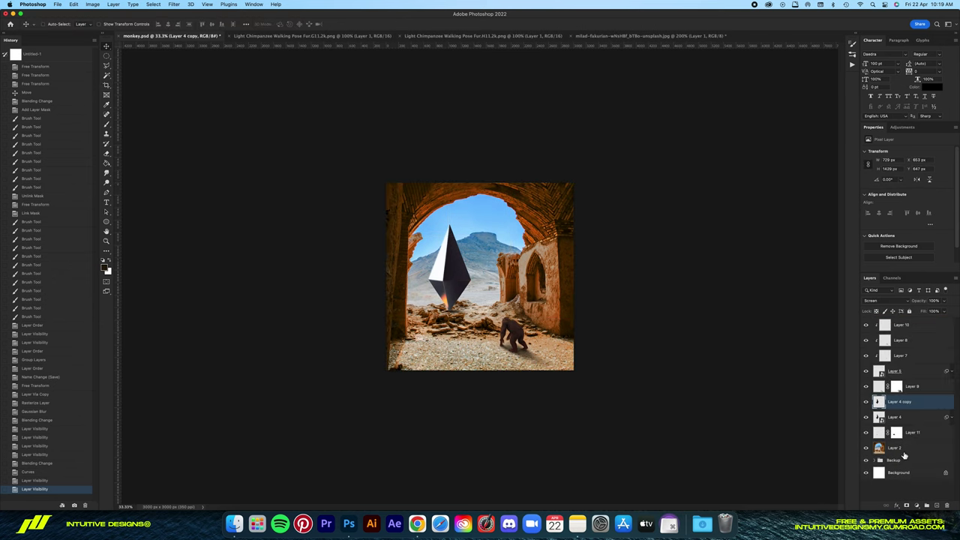
drag(481, 371, 483, 380)
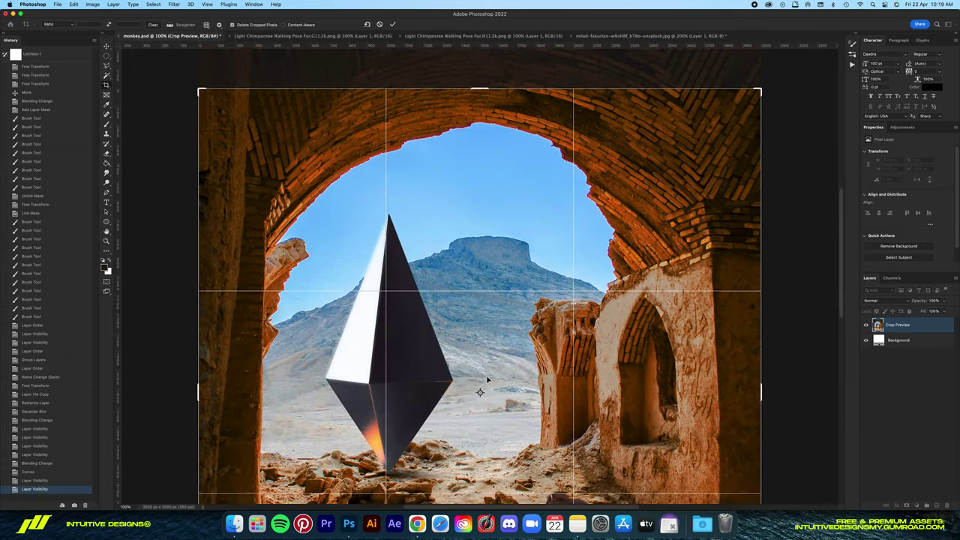
drag(483, 380, 485, 231)
key(Return)
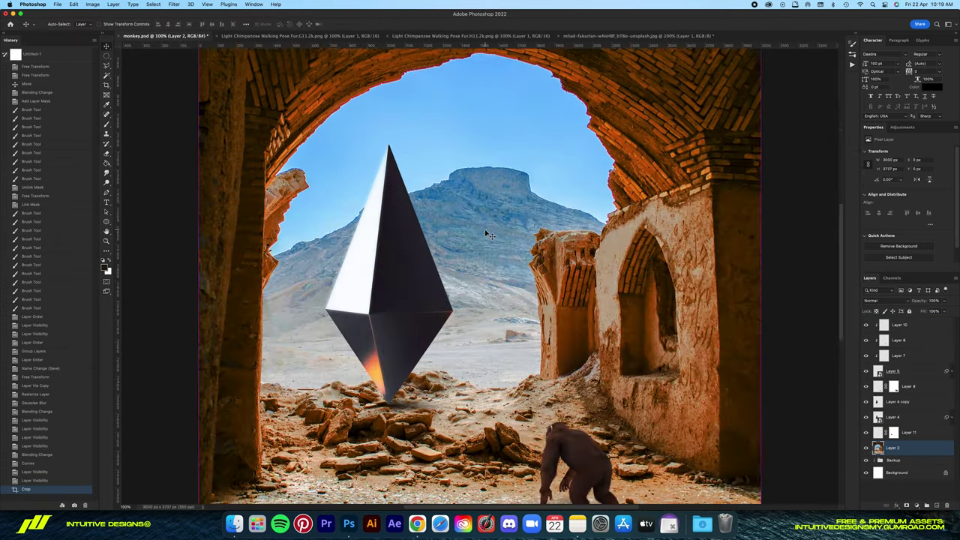
- Spot-heal the dark shadow patch at bottom left and reapply a slightly taller crop
key(j)
drag(397, 345, 543, 346)
key(v)
key(super+0)
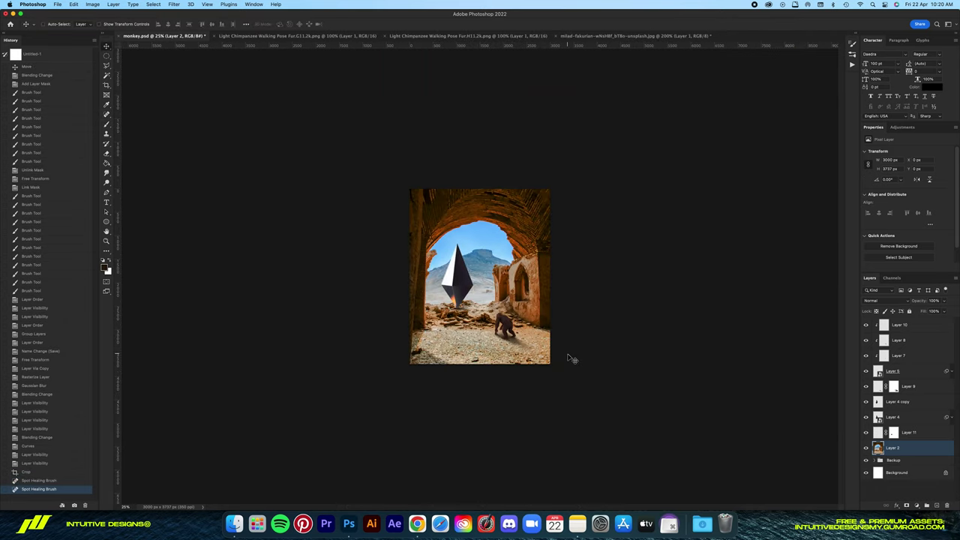
key(c)
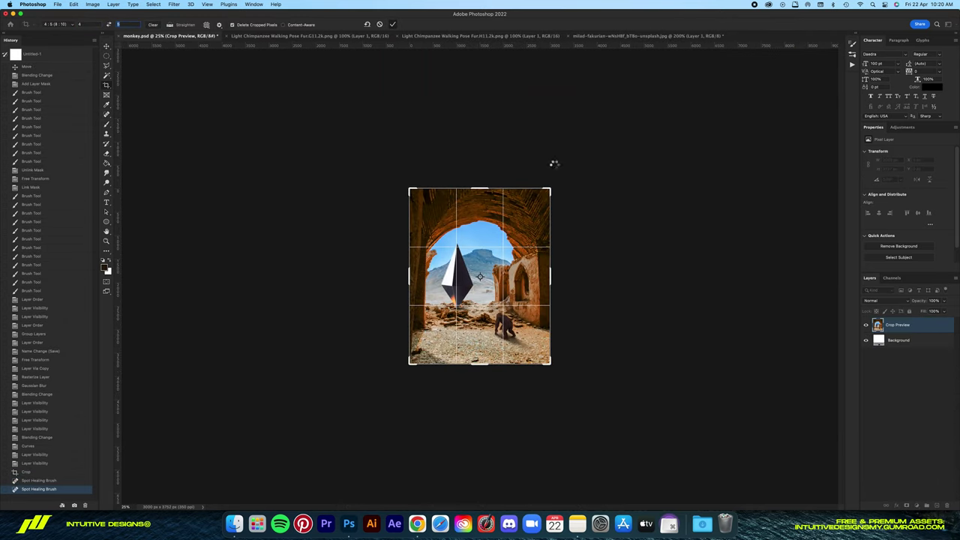
key(Return)
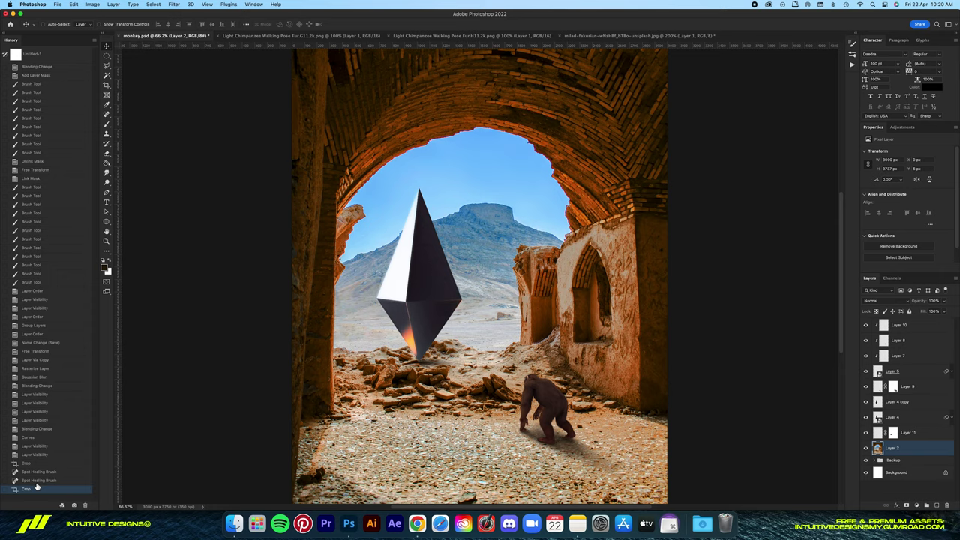
click(34, 481)
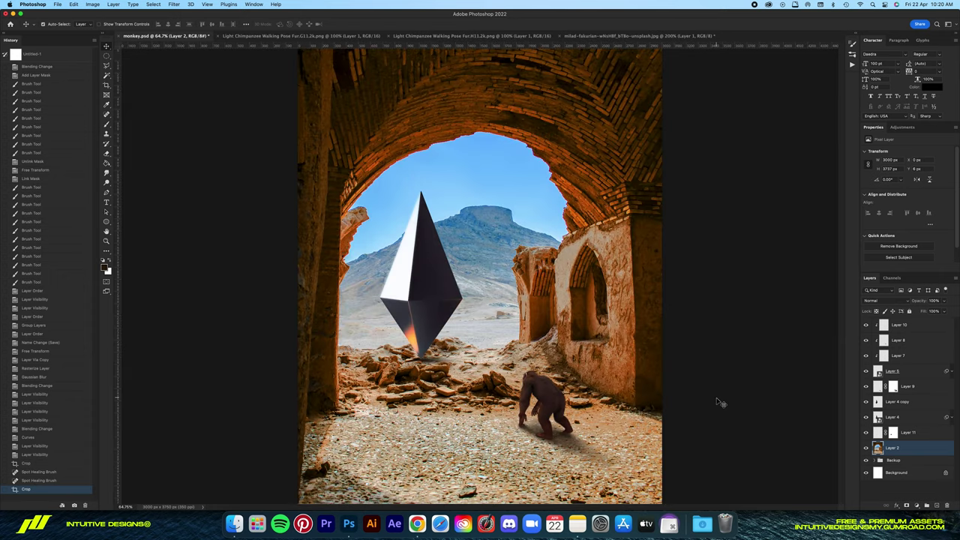
- Warm Layer 4's Selective Color neutrals to magenta +7 and yellow +16
click(923, 402)
click(945, 417)
double_click(904, 442)
click(732, 317)
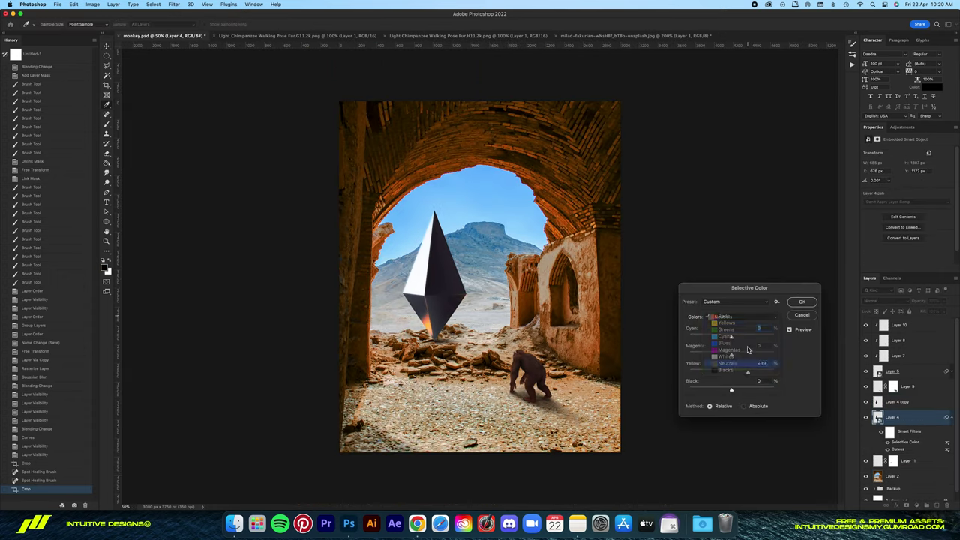
click(733, 357)
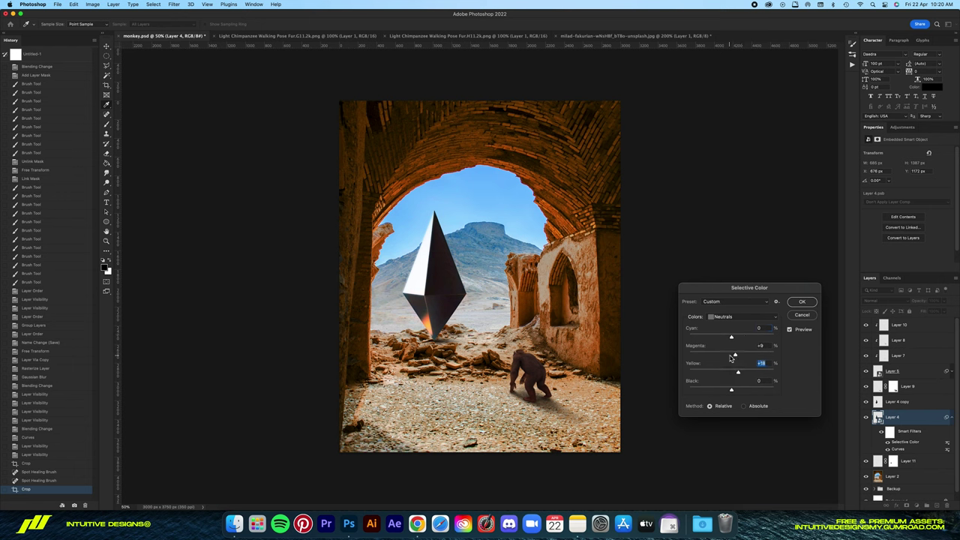
drag(738, 355, 735, 355)
drag(732, 391, 737, 391)
click(803, 303)
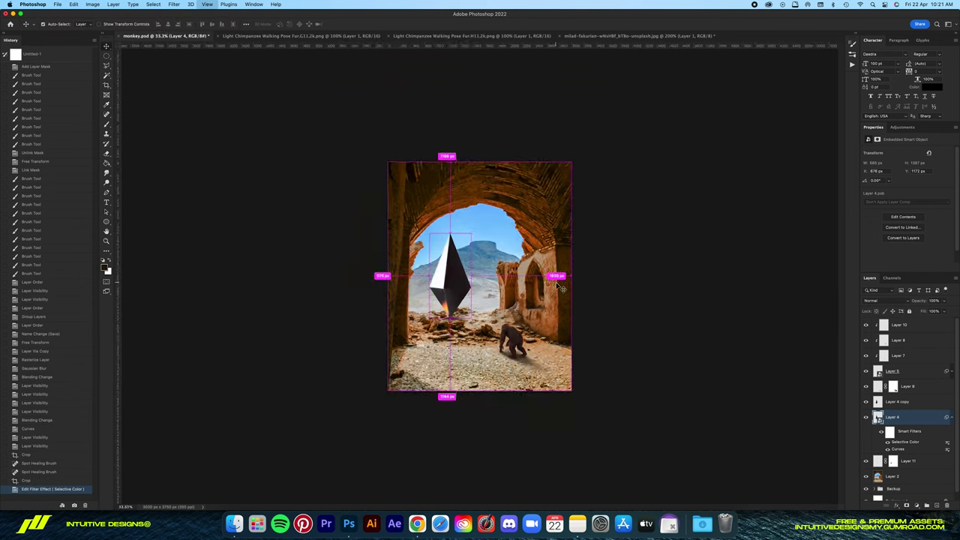
key(super+1)
- Group the chimpanzee layers into a 'Monkey' group, including Layer 9
click(897, 371)
shift+click(906, 327)
key(super+g)
text(Mon)
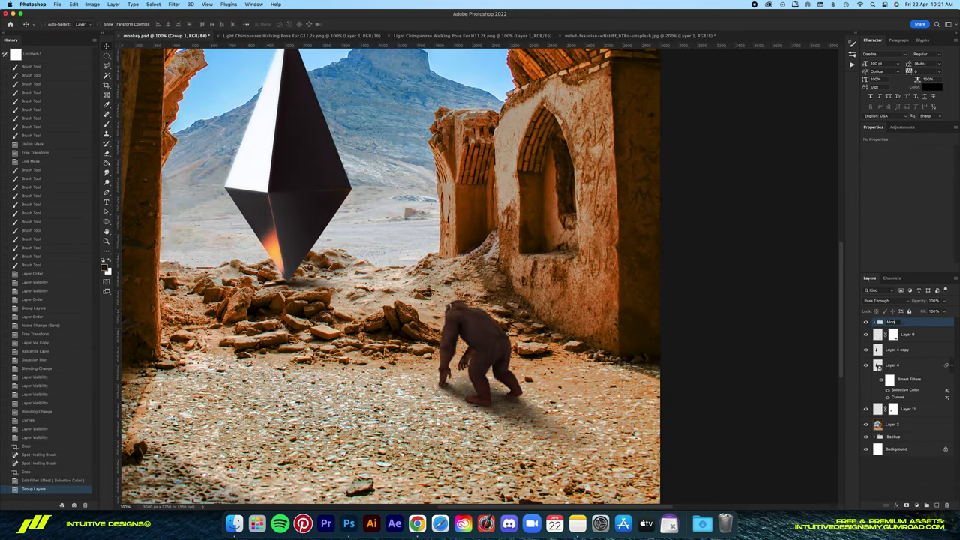
double_click(900, 324)
text(Monkey)
key(Return)
drag(907, 339, 904, 326)
- Group the two crystal layers as 'Prism' and set shadow Layer 11 to 90% opacity
click(906, 339)
key(super+g)
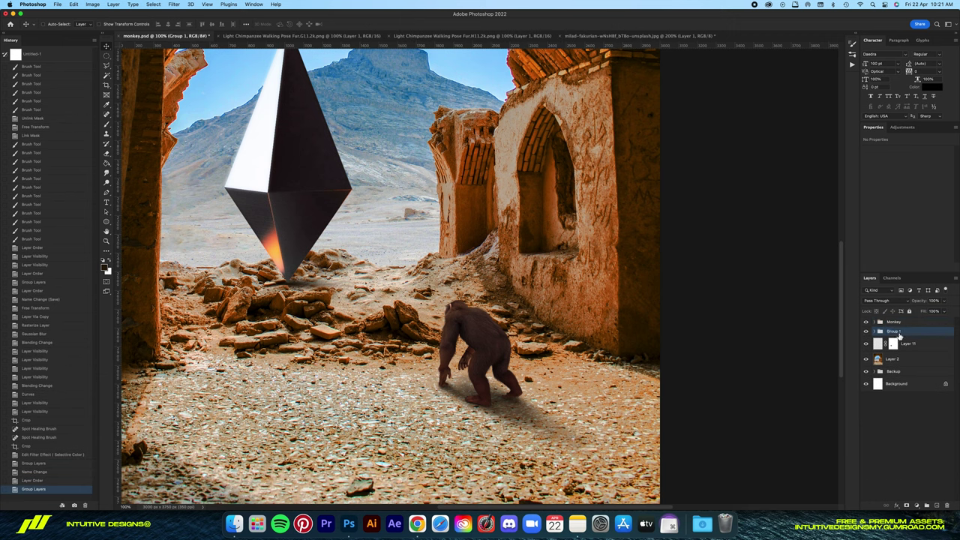
click(867, 344)
click(914, 403)
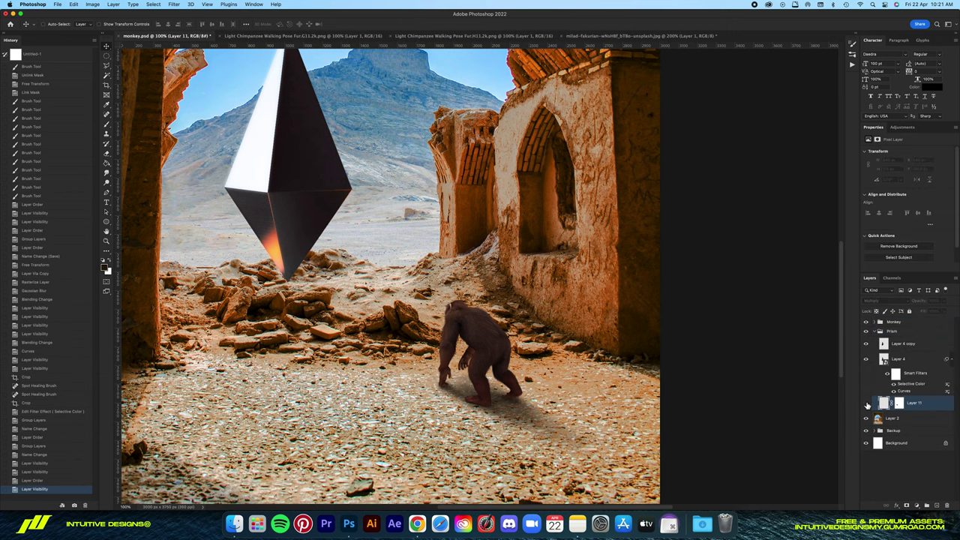
click(867, 403)
click(867, 404)
key(9)
- Rename the crystal layers to 'main' and 'Shadow' and collapse the Prism group
key(super+0)
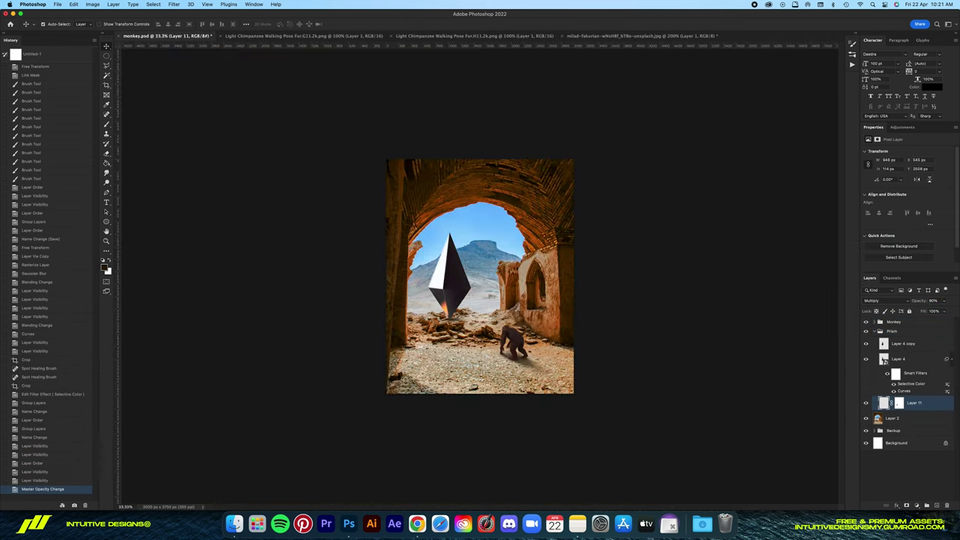
key(super+1)
key(super+minus)
key(super+minus)
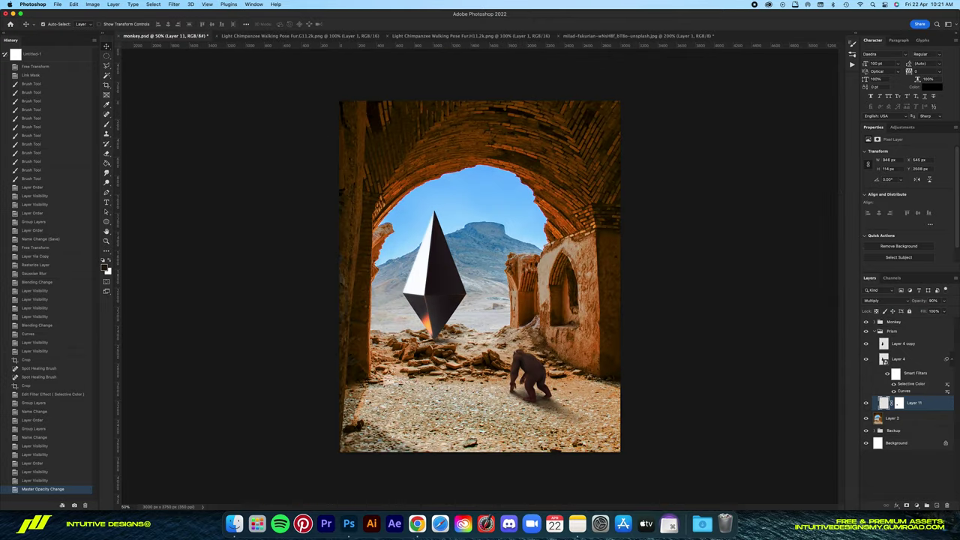
text(Shadow)
double_click(896, 358)
text(main)
double_click(904, 343)
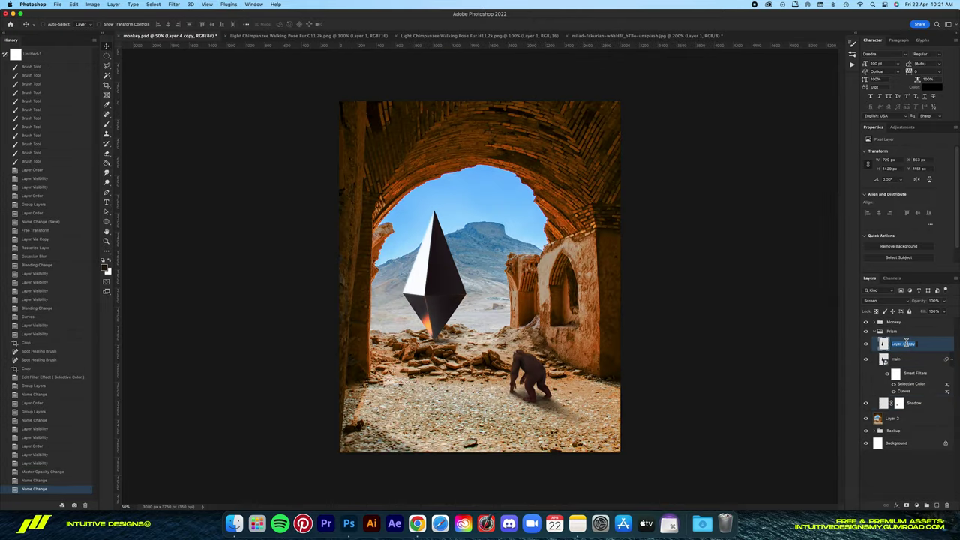
text(blur)
click(881, 331)
click(893, 322)
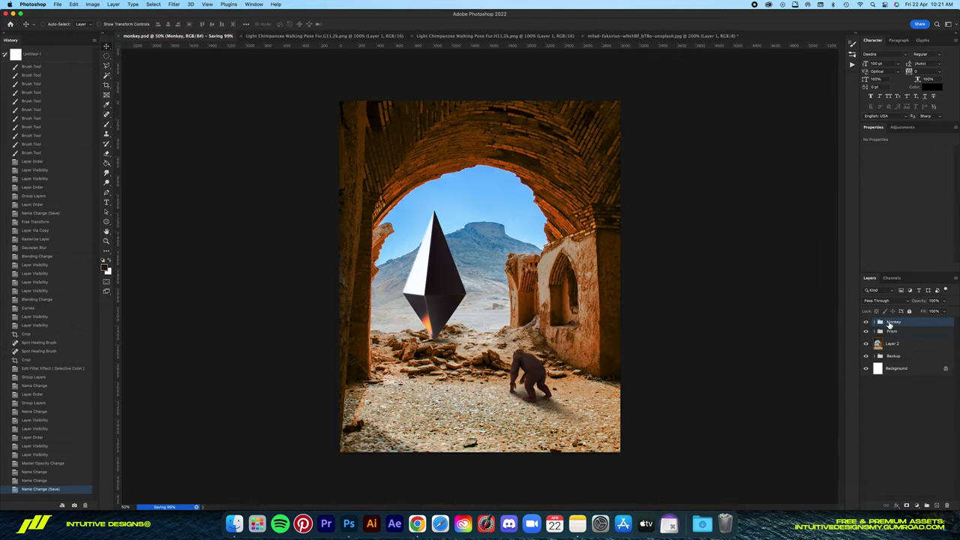
- Stamp a merged copy of the Monkey group and hide the original group
key(super+alt+e)
click(867, 338)
click(93, 3)
click(199, 46)
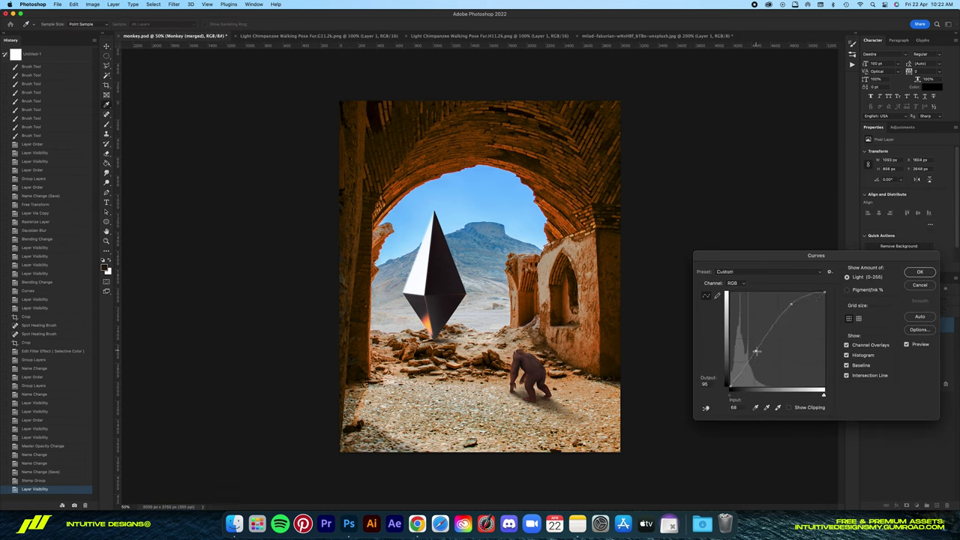
- Convert the merged chimpanzee layer into a smart object
click(920, 285)
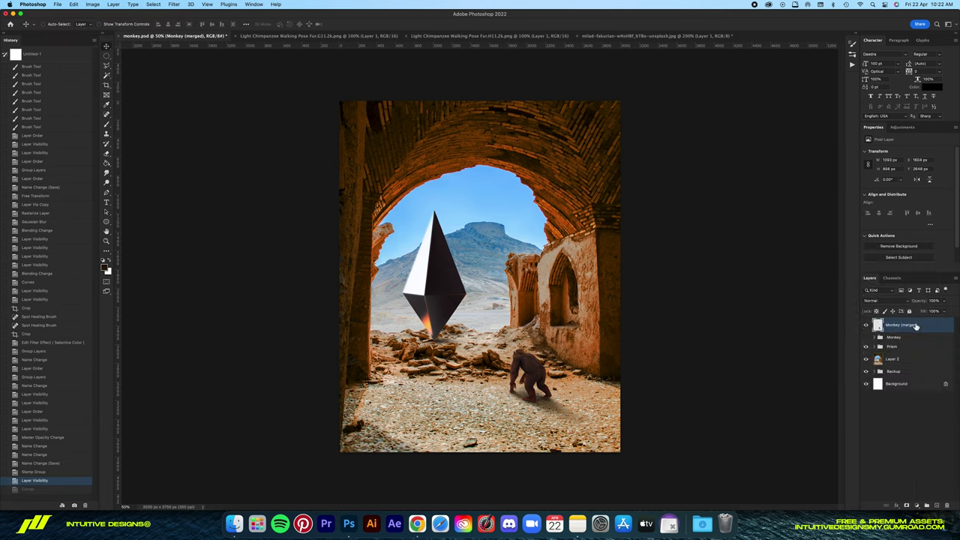
right_click(912, 325)
click(863, 225)
click(92, 4)
click(198, 46)
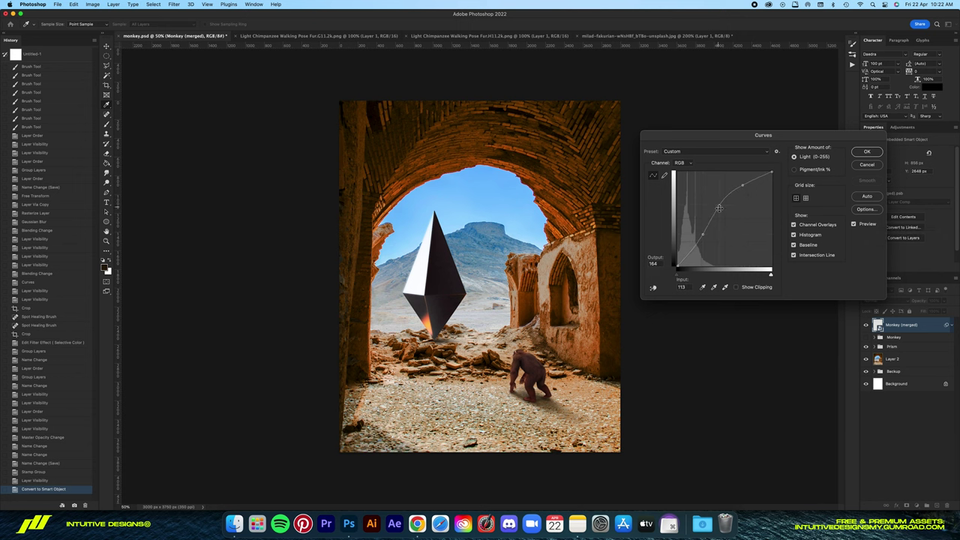
- Brighten the chimpanzee with Curves, reposition it, and add a Selective Color grade
click(867, 152)
key(super+minus)
key(v)
mouse_move(548, 335)
mouse_down()
mouse_move(537, 352)
mouse_move(559, 309)
mouse_up()
scroll(509, 347, up, 3)
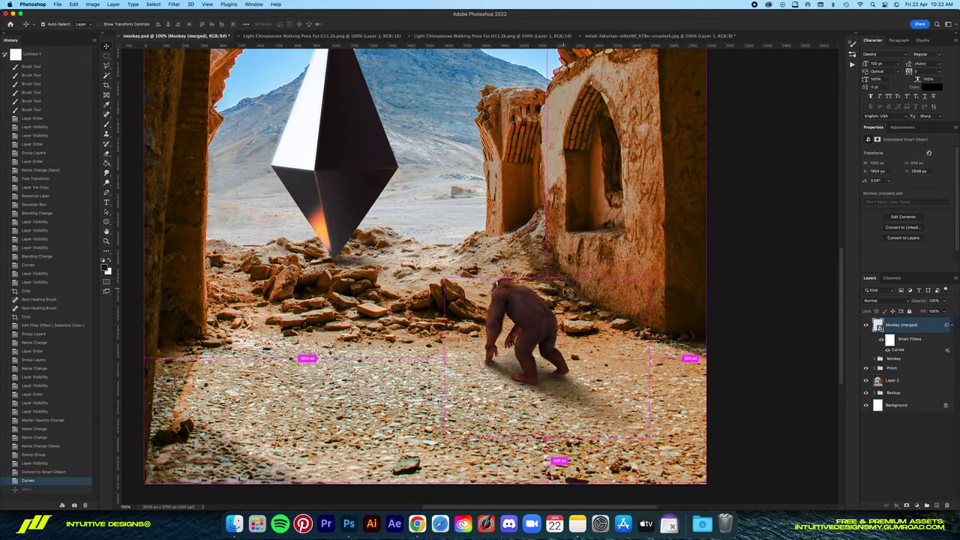
scroll(559, 309, down, 5)
scroll(564, 313, up, 5)
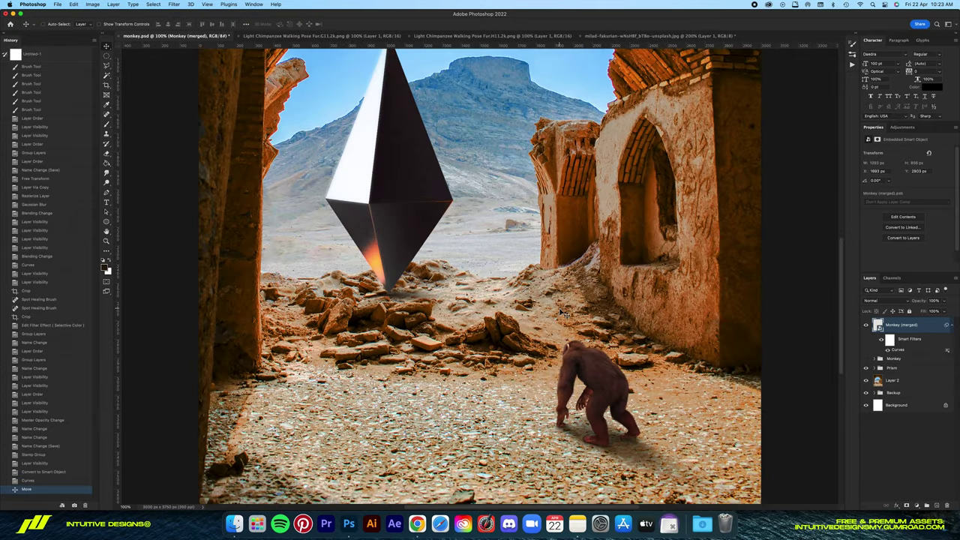
key(ctrl+alt+f)
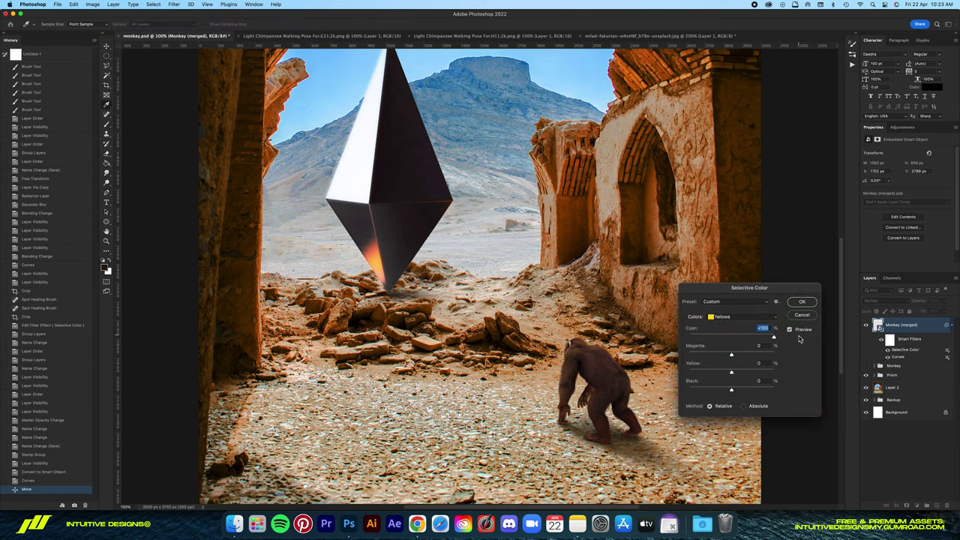
click(808, 304)
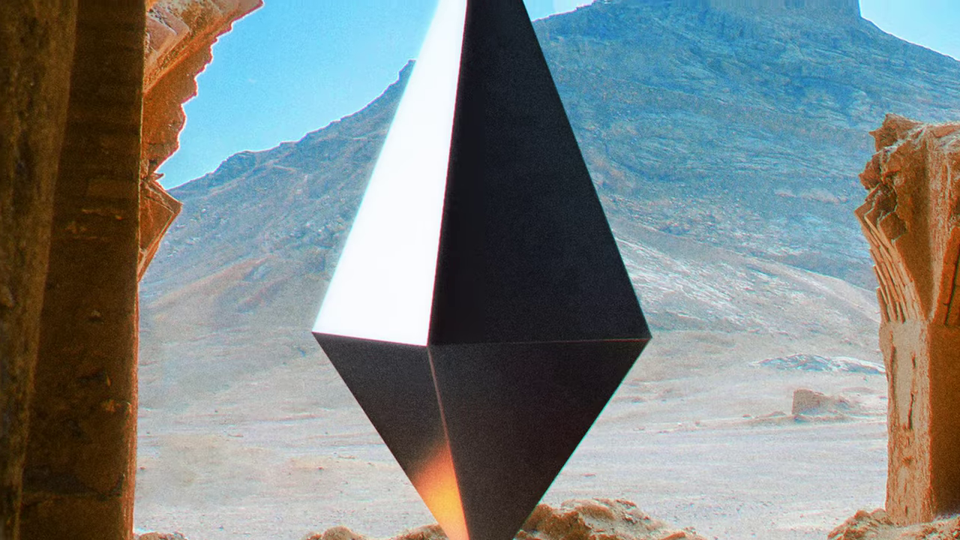